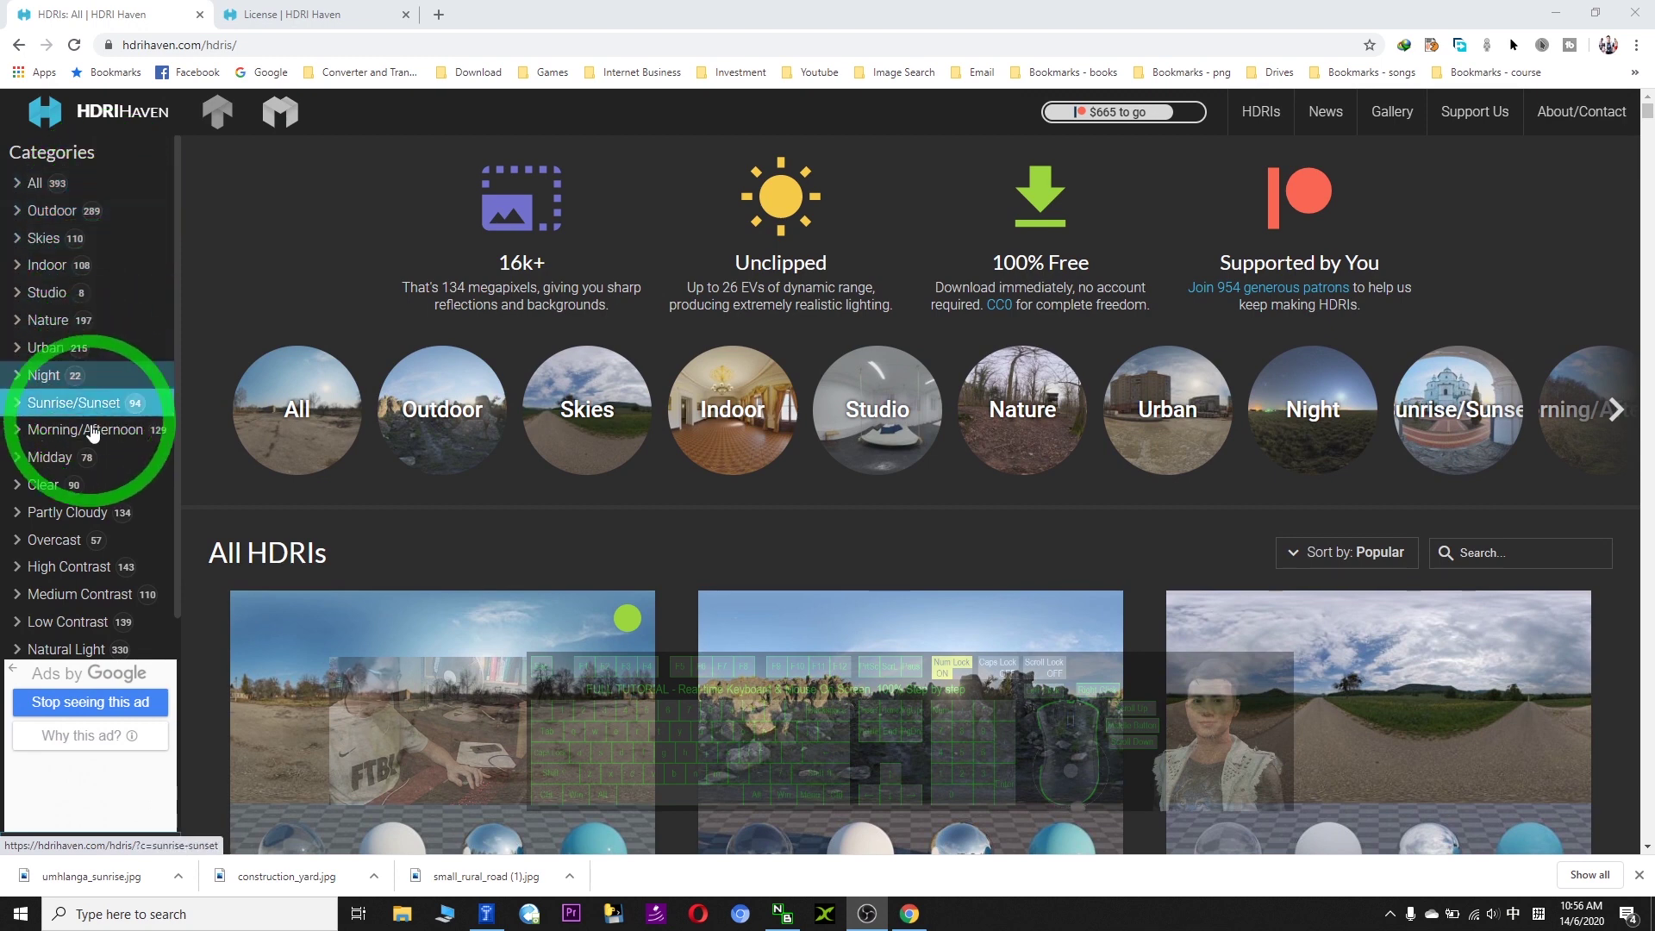
Step: Read the HDRI License terms, then go back to the All HDRIs listing
scroll(151, 598, down, 1)
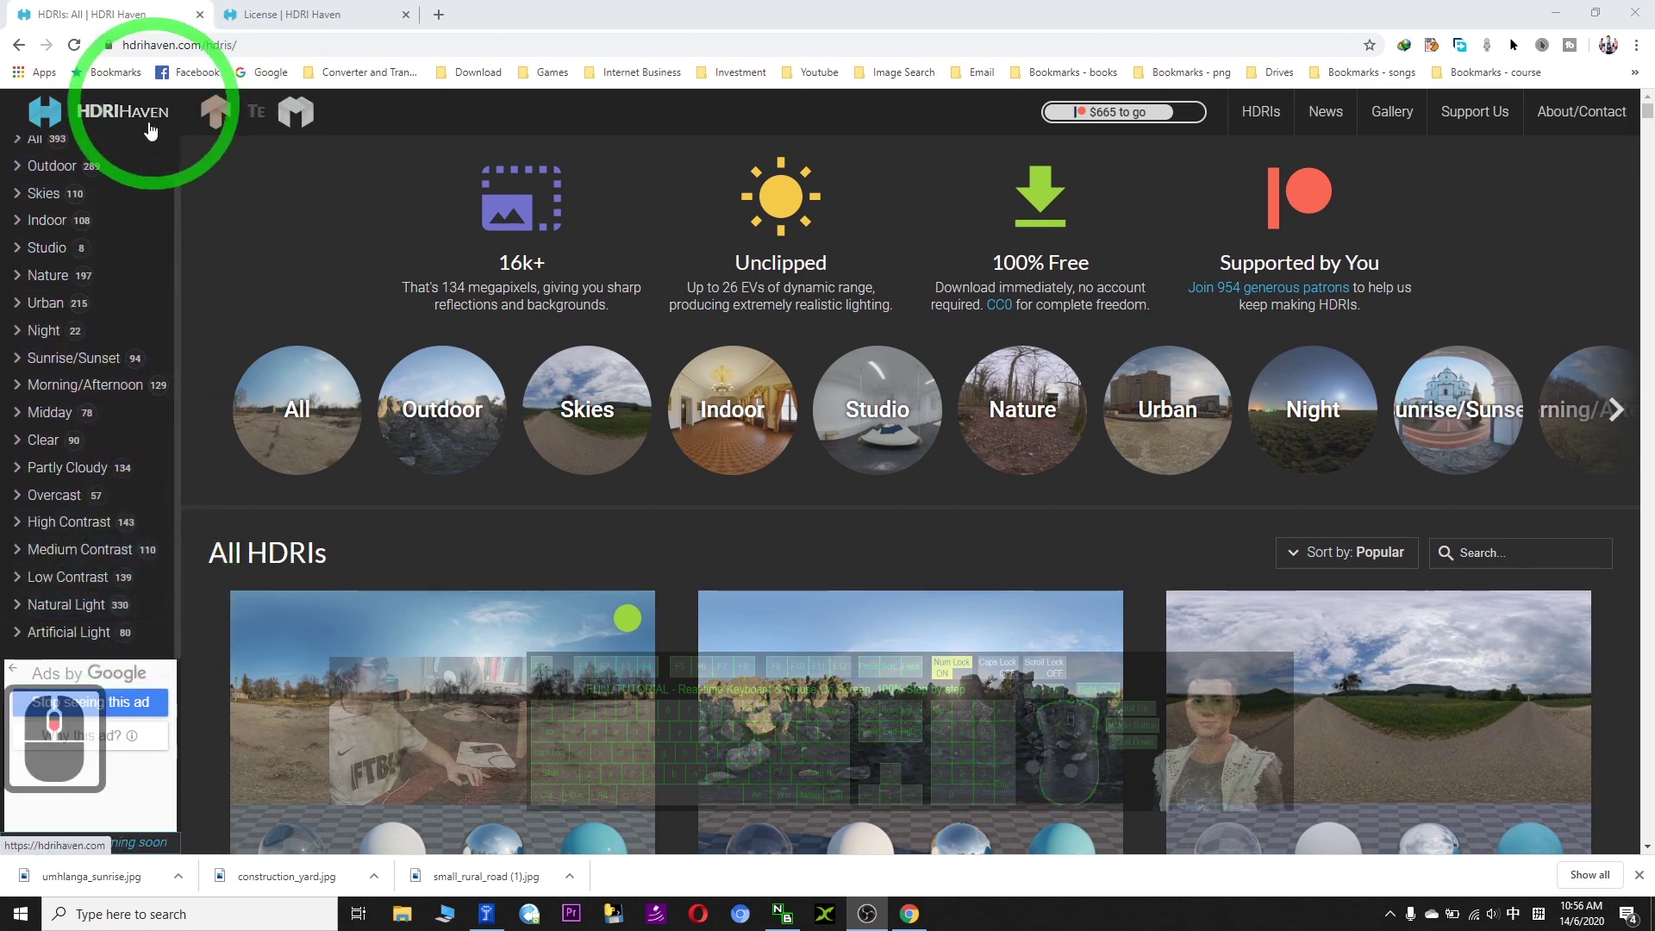
scroll(155, 138, down, 1)
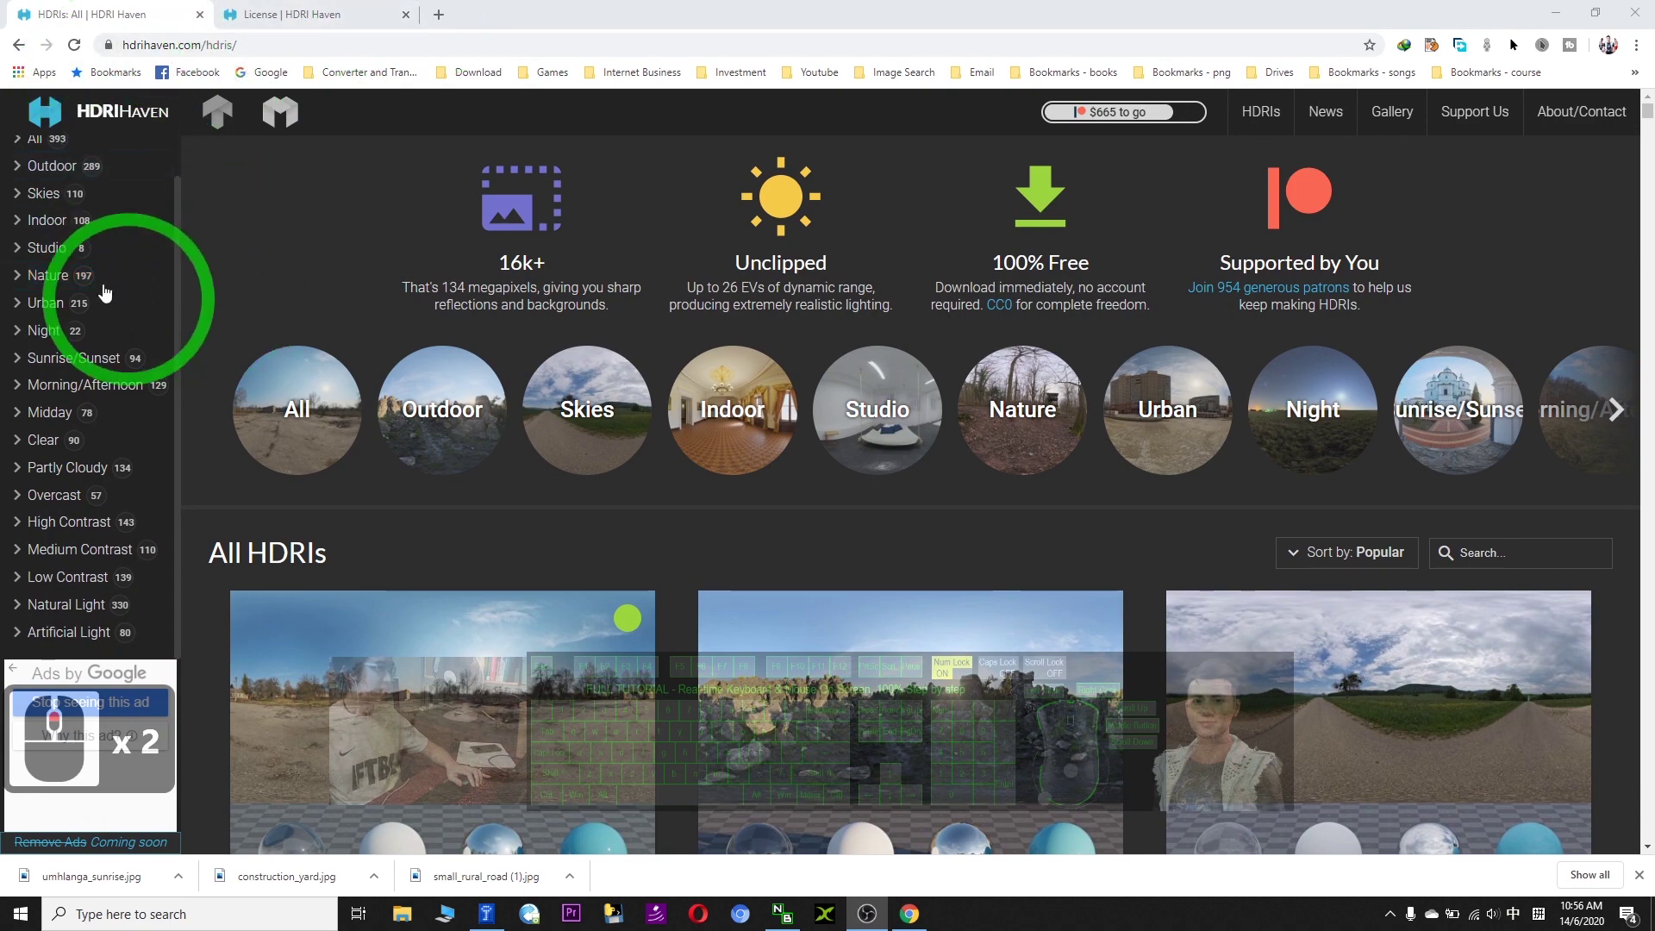
click(276, 14)
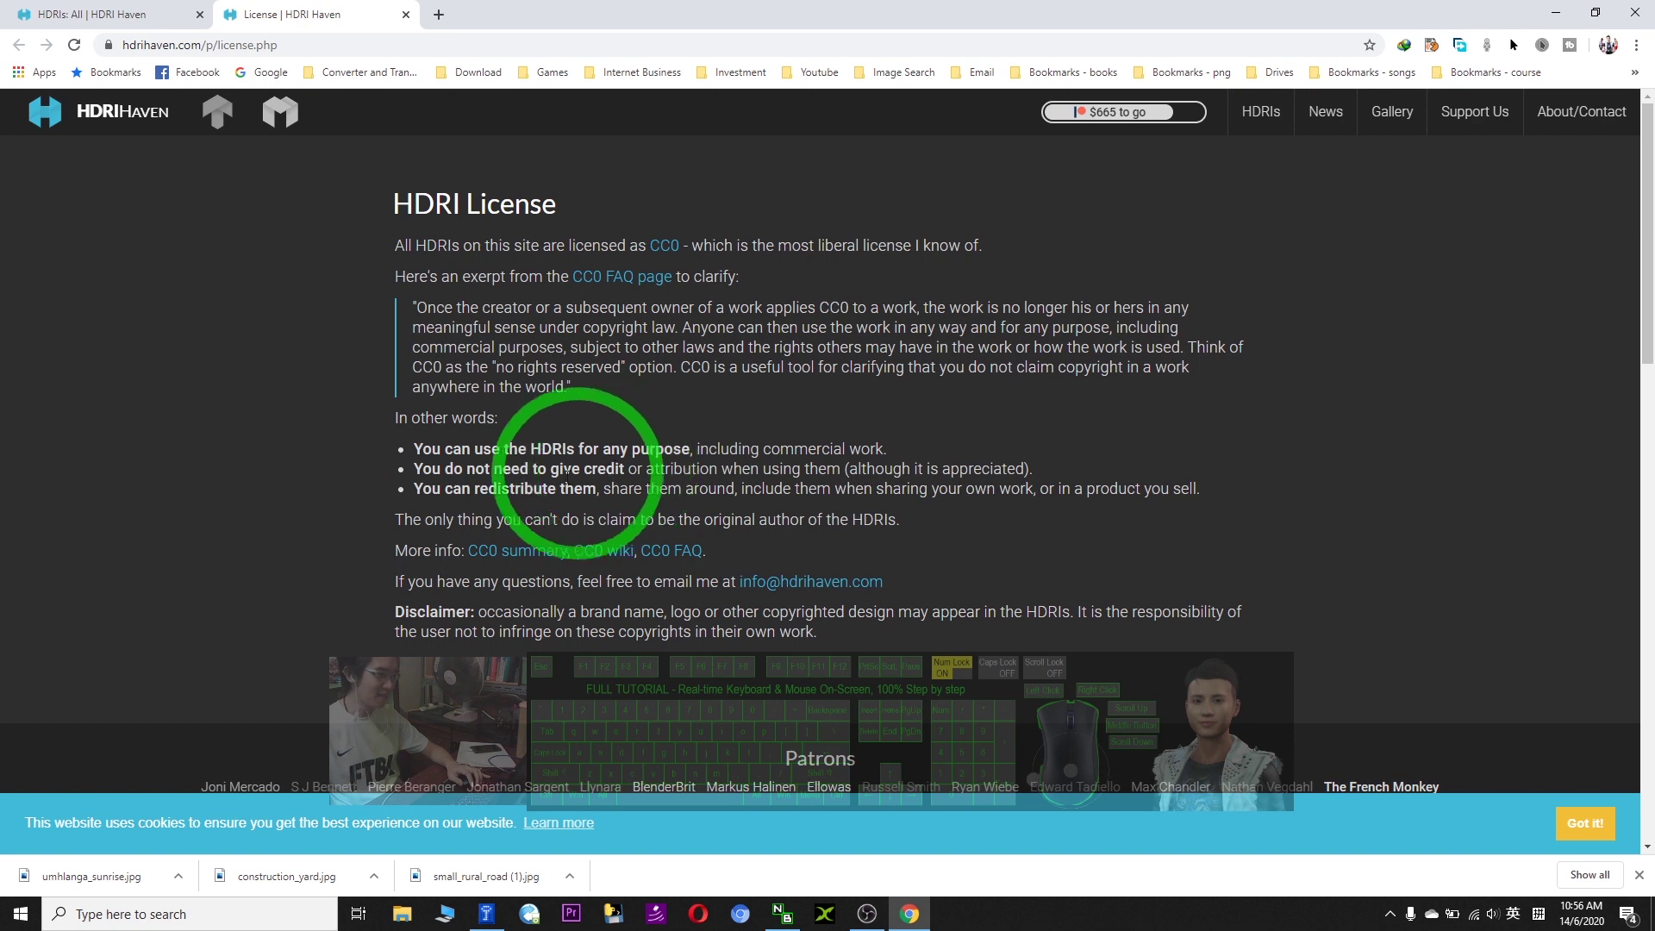
drag(596, 488, 499, 488)
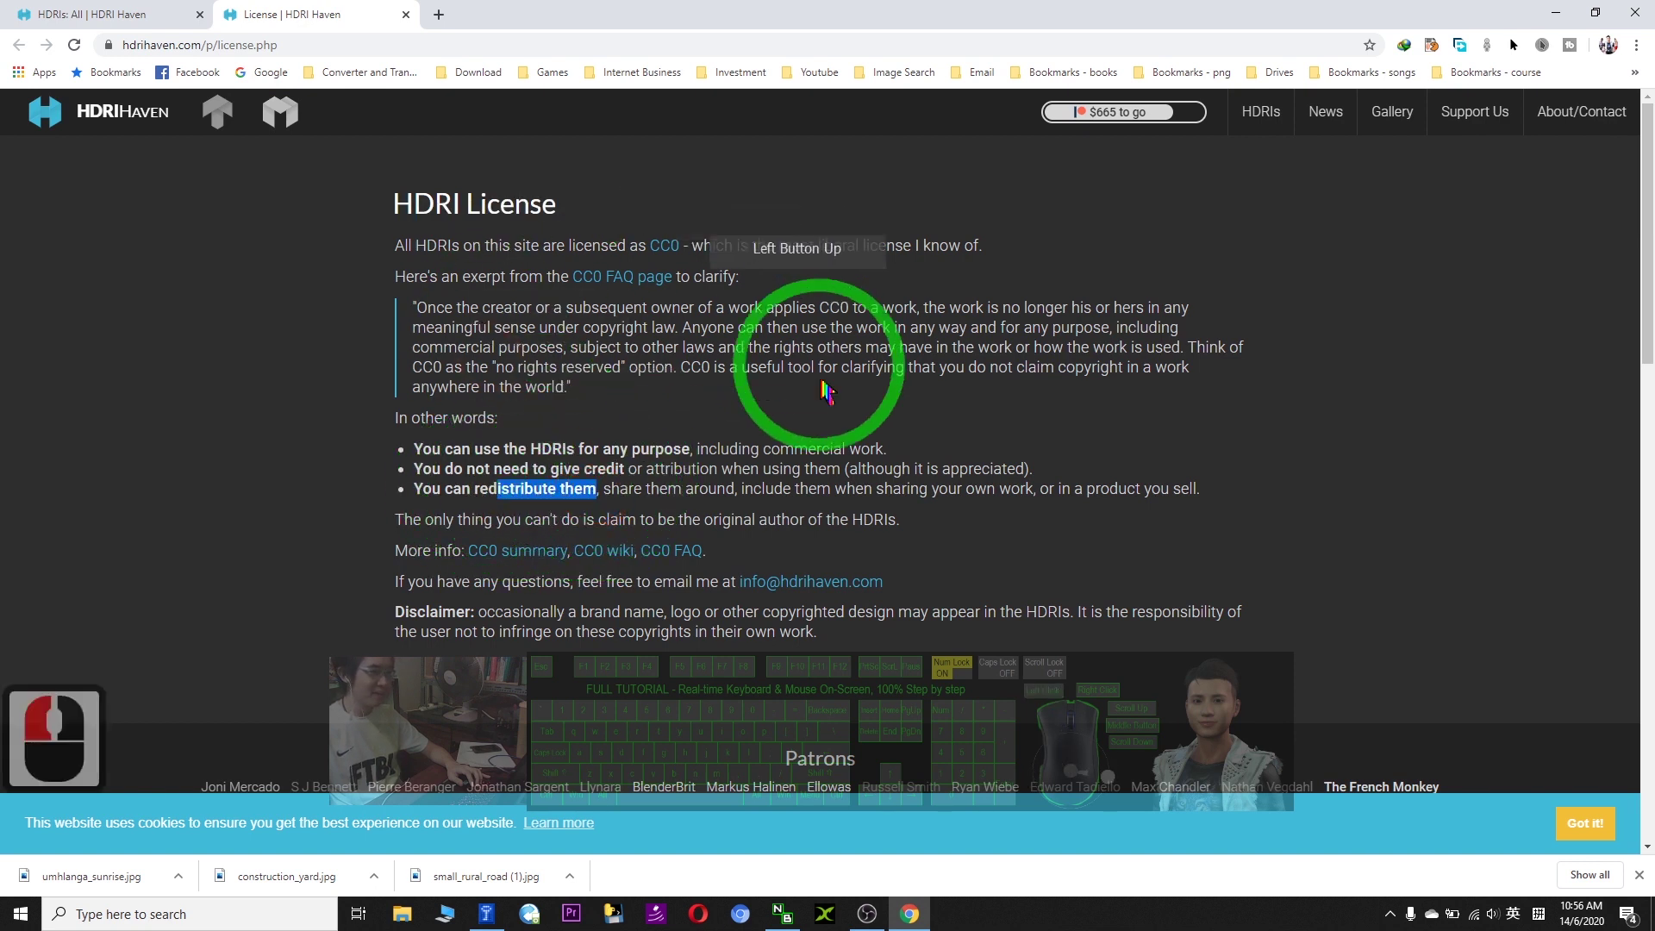
drag(832, 449, 843, 448)
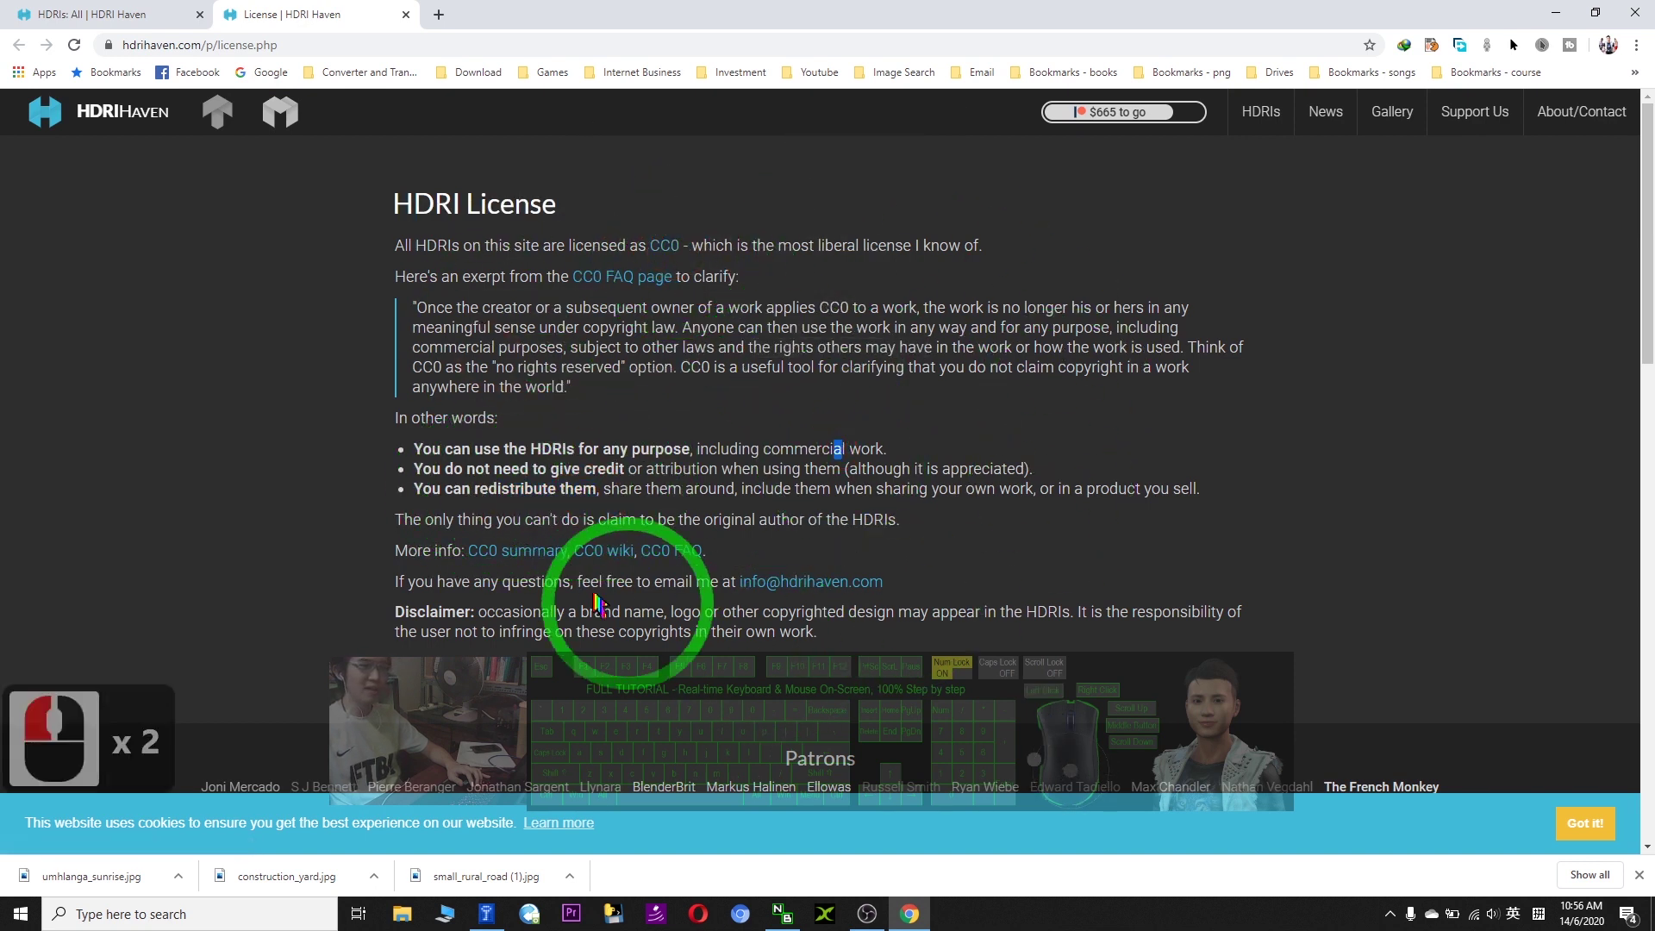
click(71, 14)
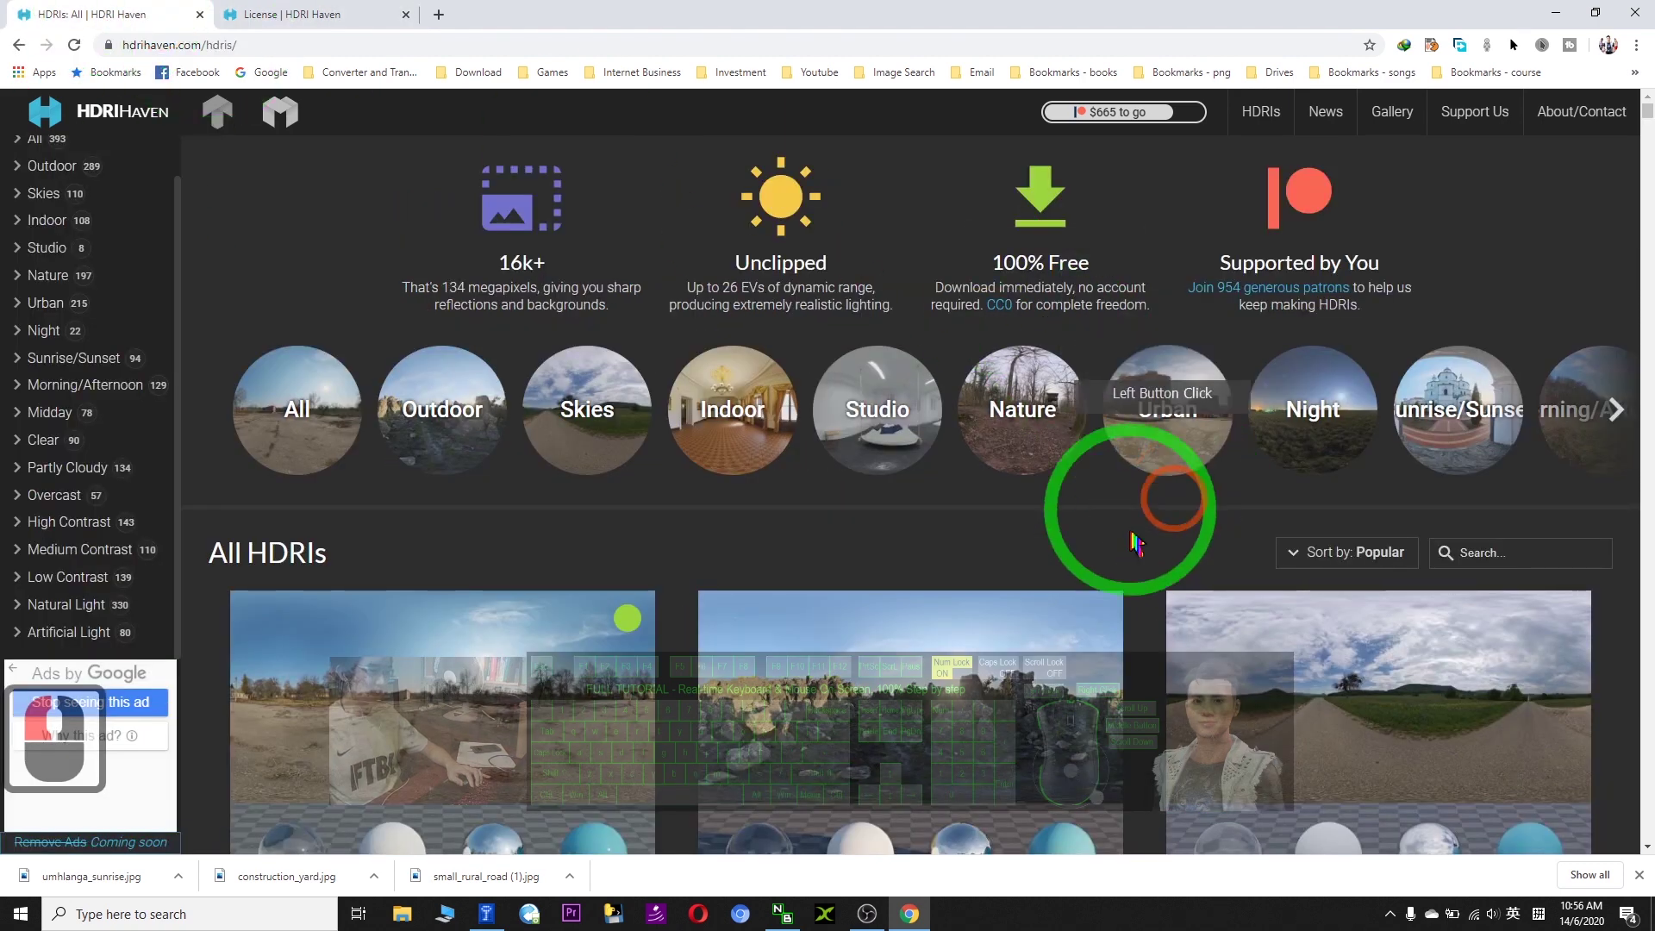
Step: Filter HDRI Haven's listing to the Outdoor category from the Categories sidebar
scroll(1172, 480, down, 3)
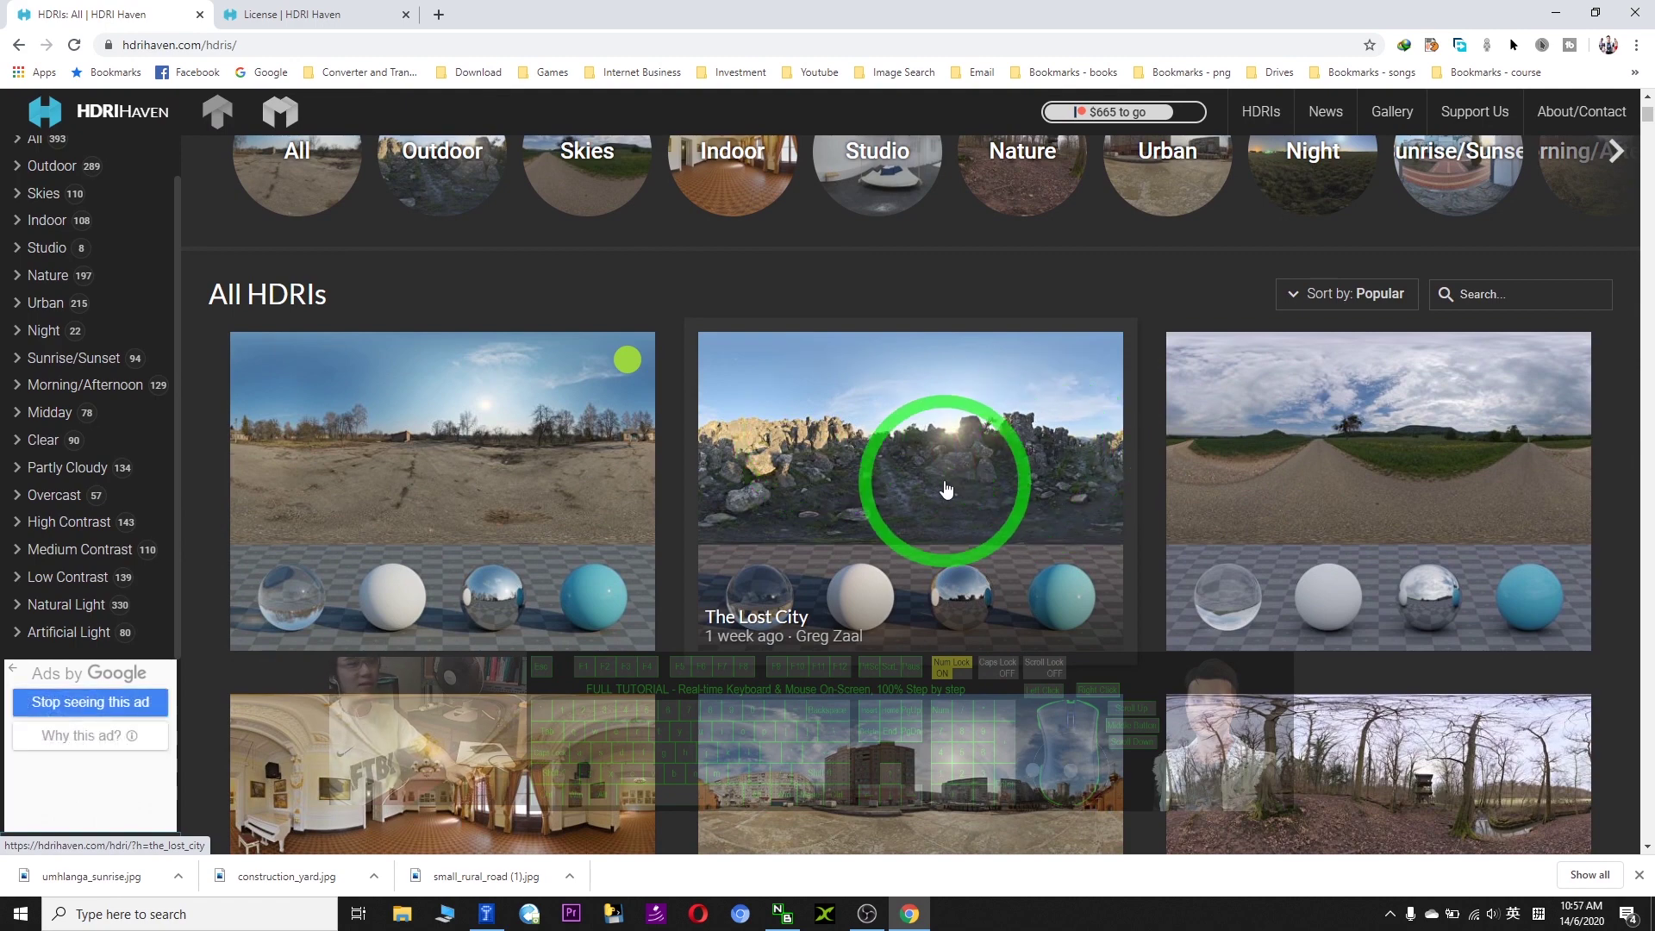
scroll(946, 484, down, 2)
scroll(734, 453, up, 5)
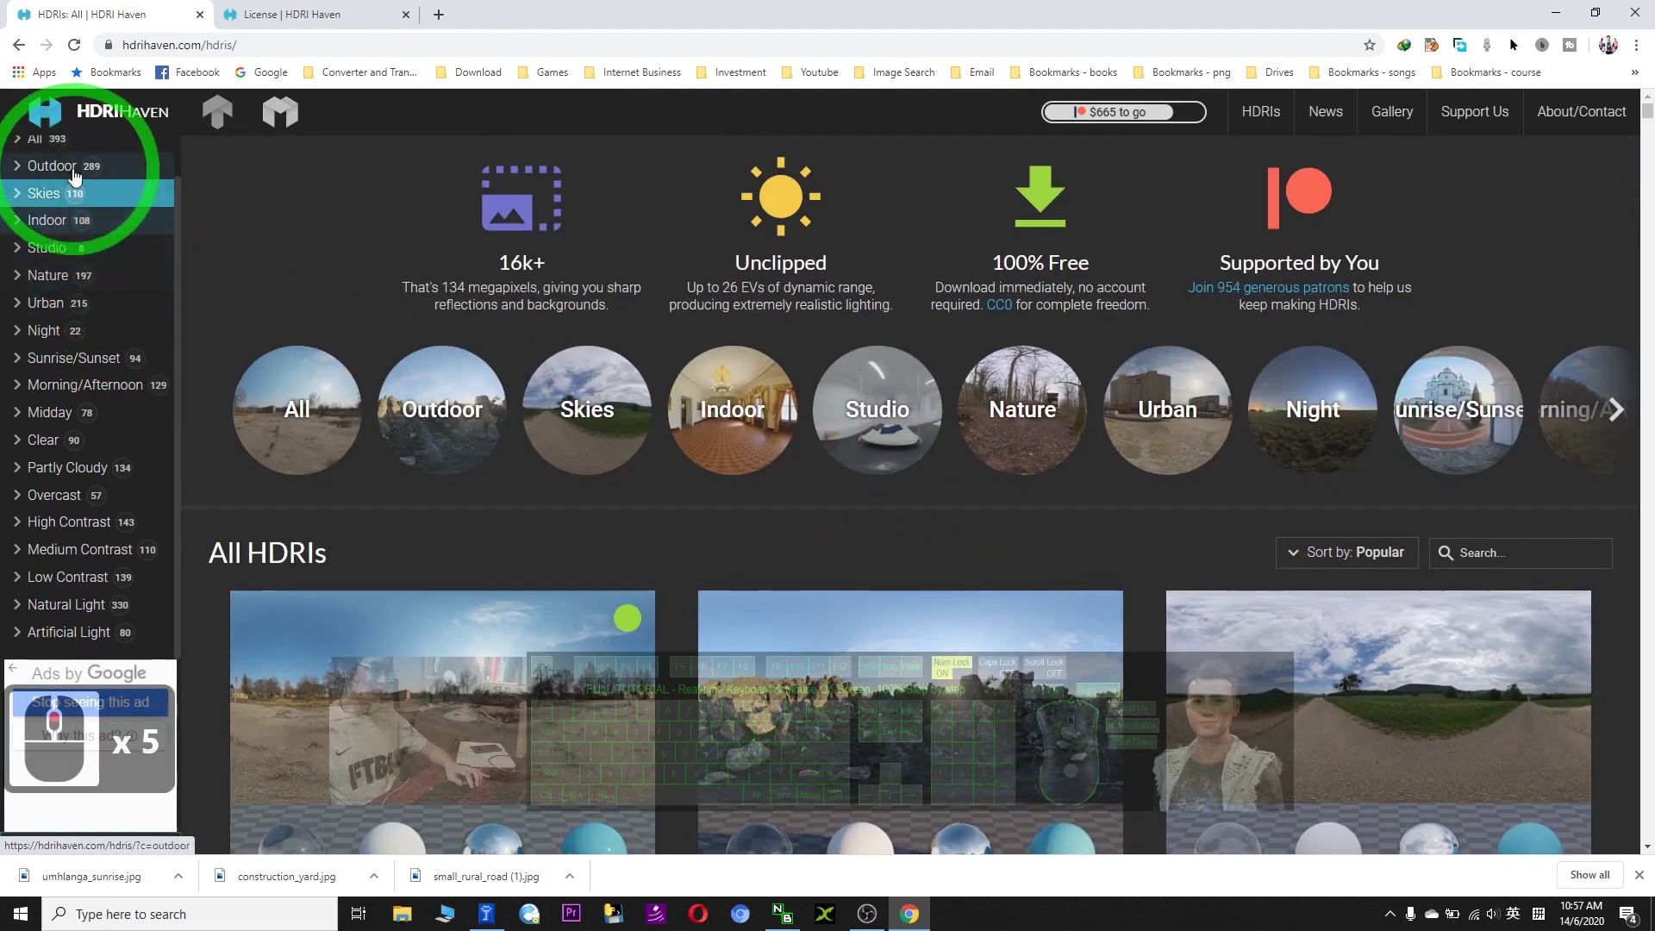
scroll(446, 515, up, 2)
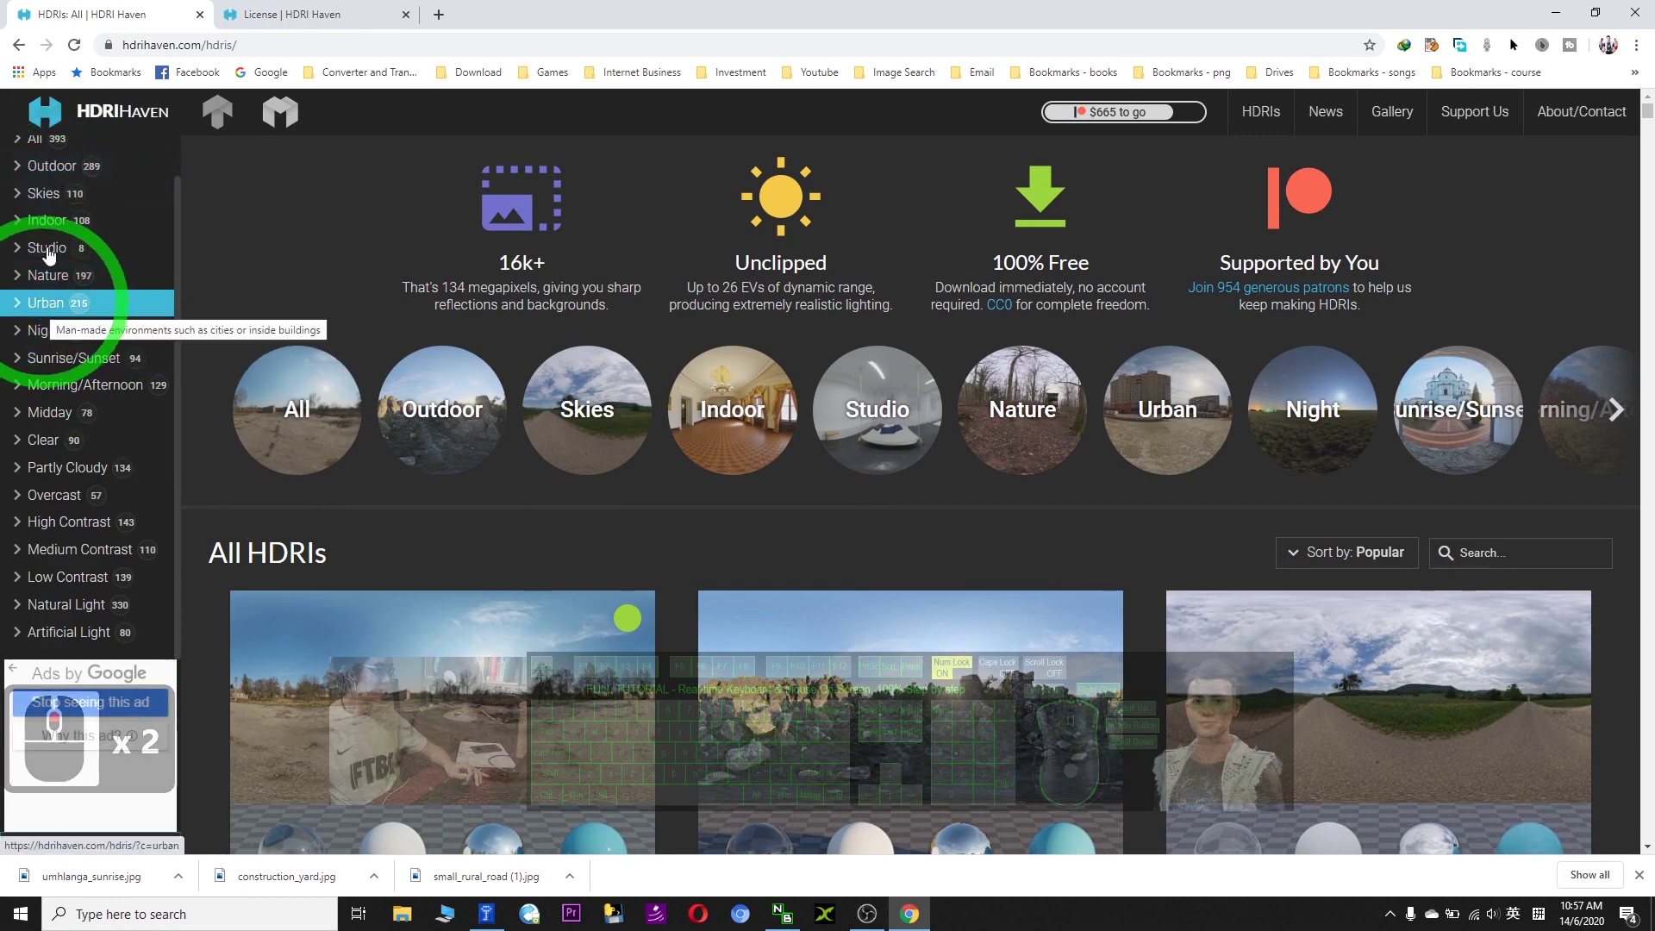
scroll(21, 370, up, 3)
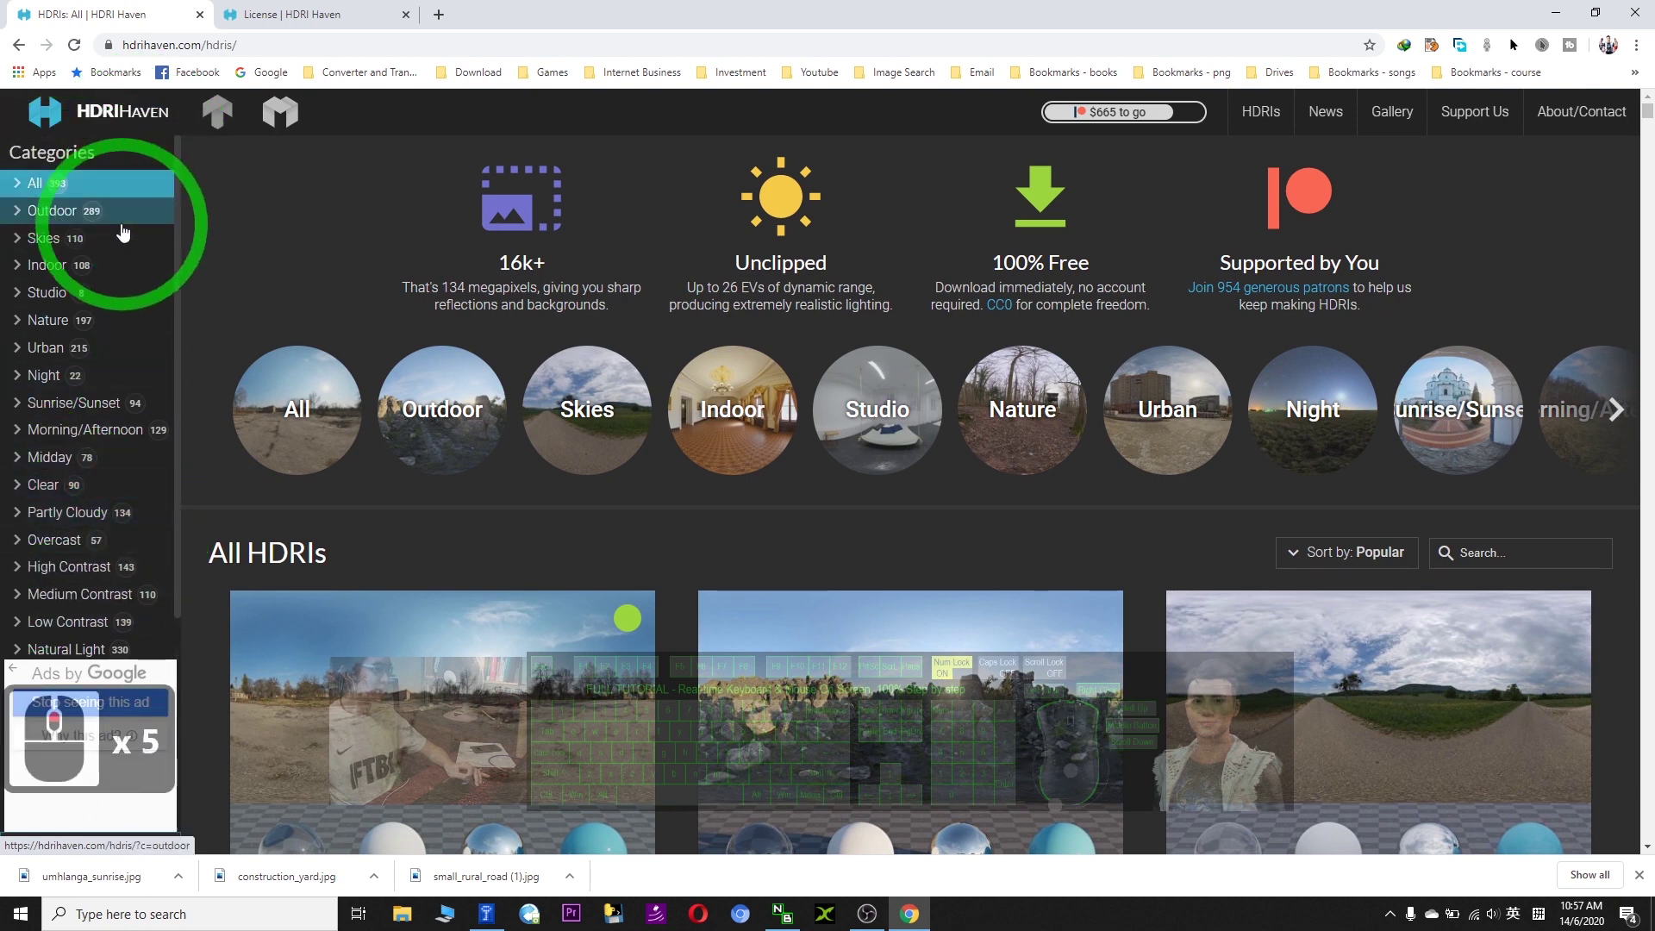
scroll(130, 551, down, 3)
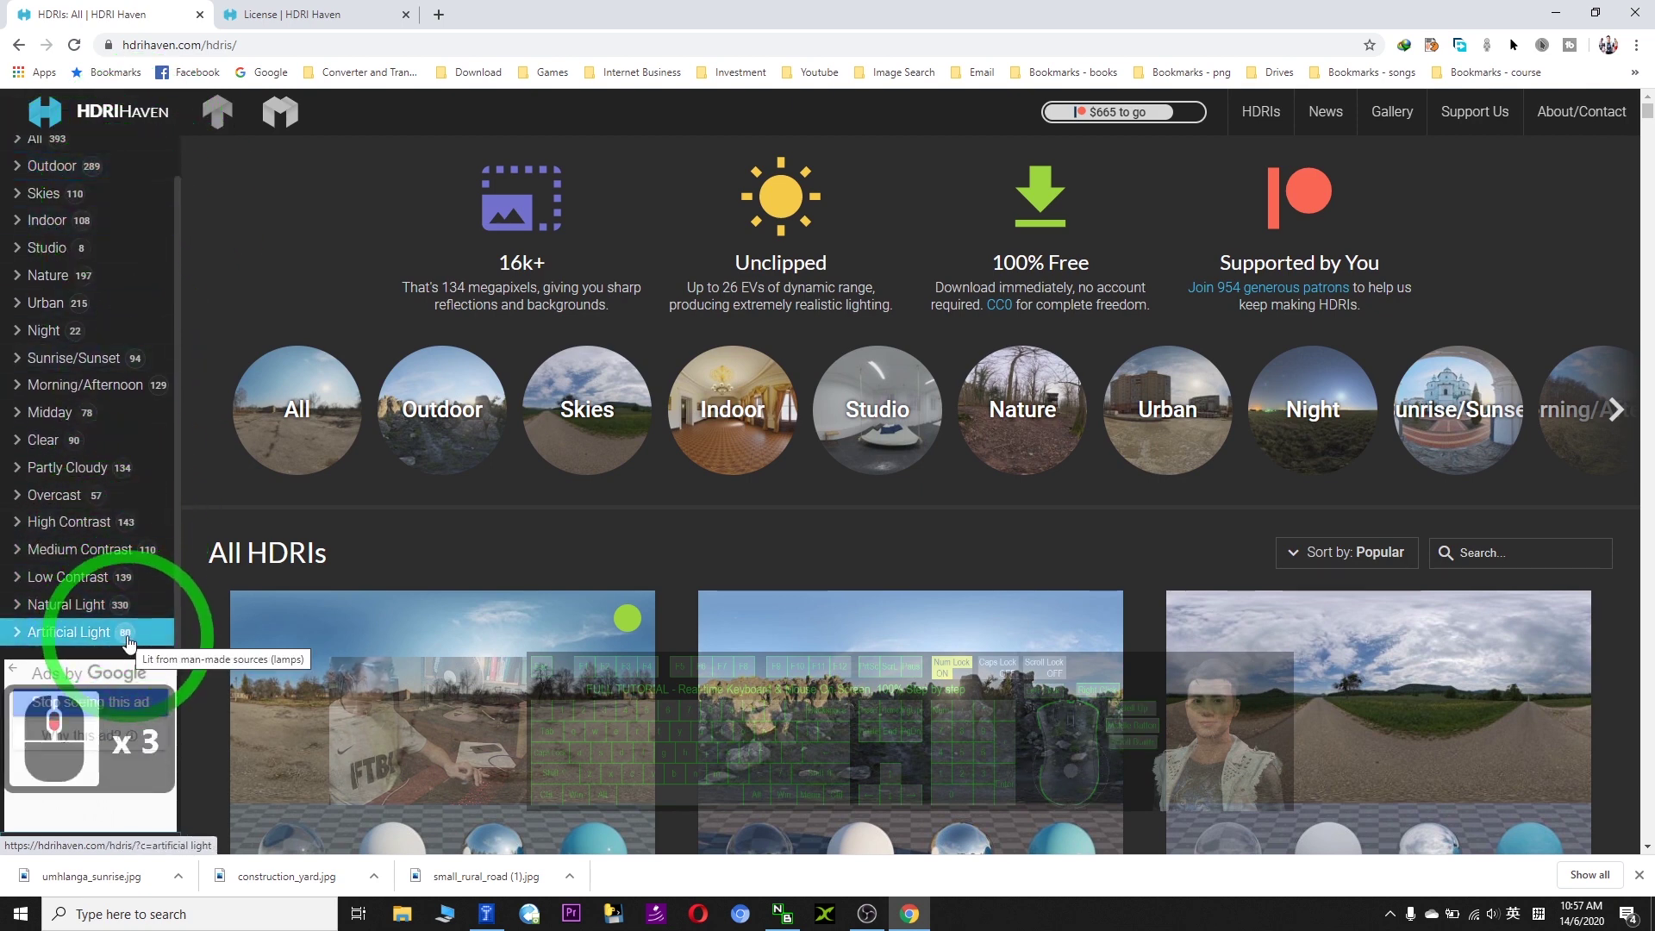
scroll(109, 465, up, 4)
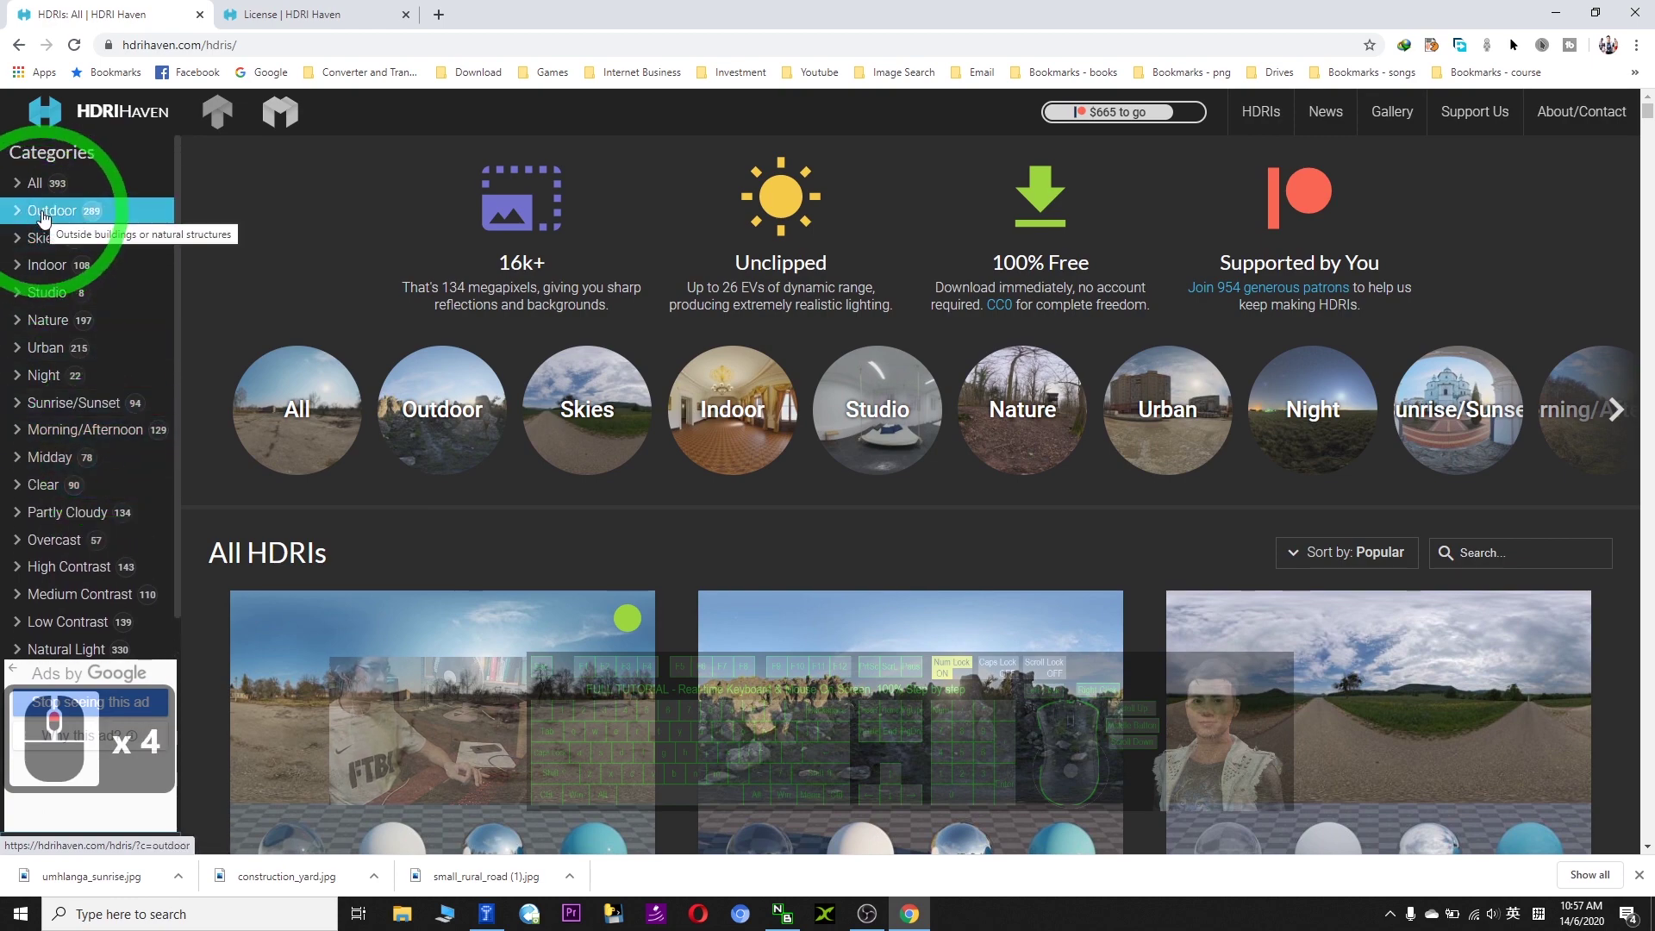
click(42, 214)
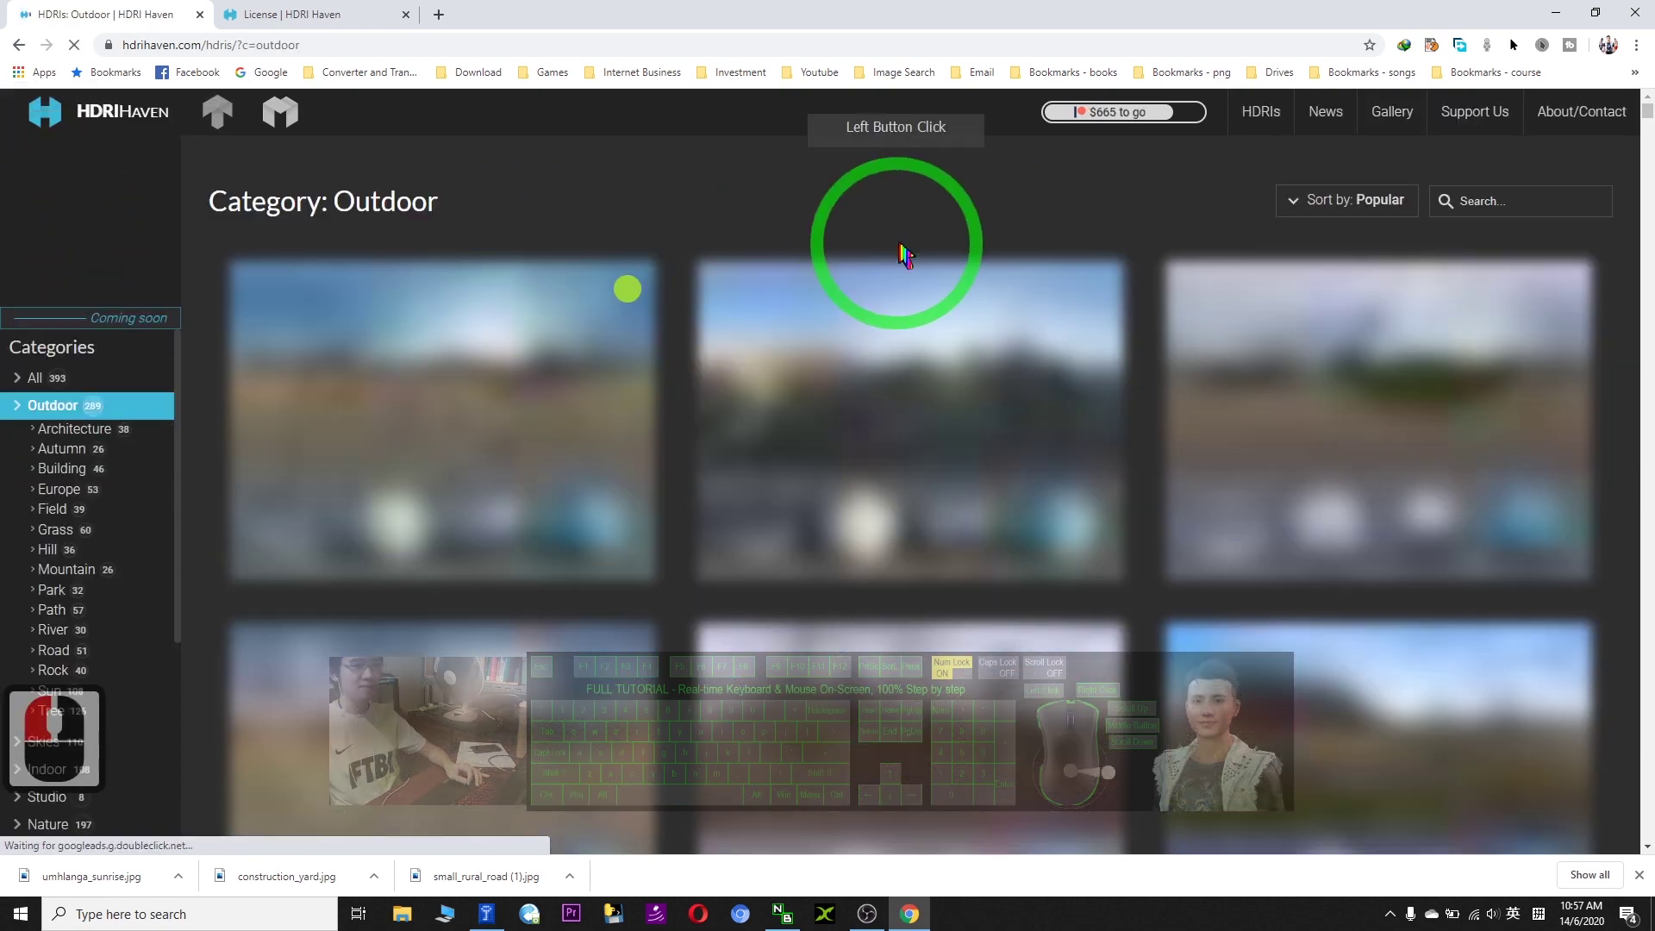
Step: Browse down the Outdoor grid and open the Rural Landscape HDRI page with its 1k–16k downloads
scroll(1013, 371, down, 3)
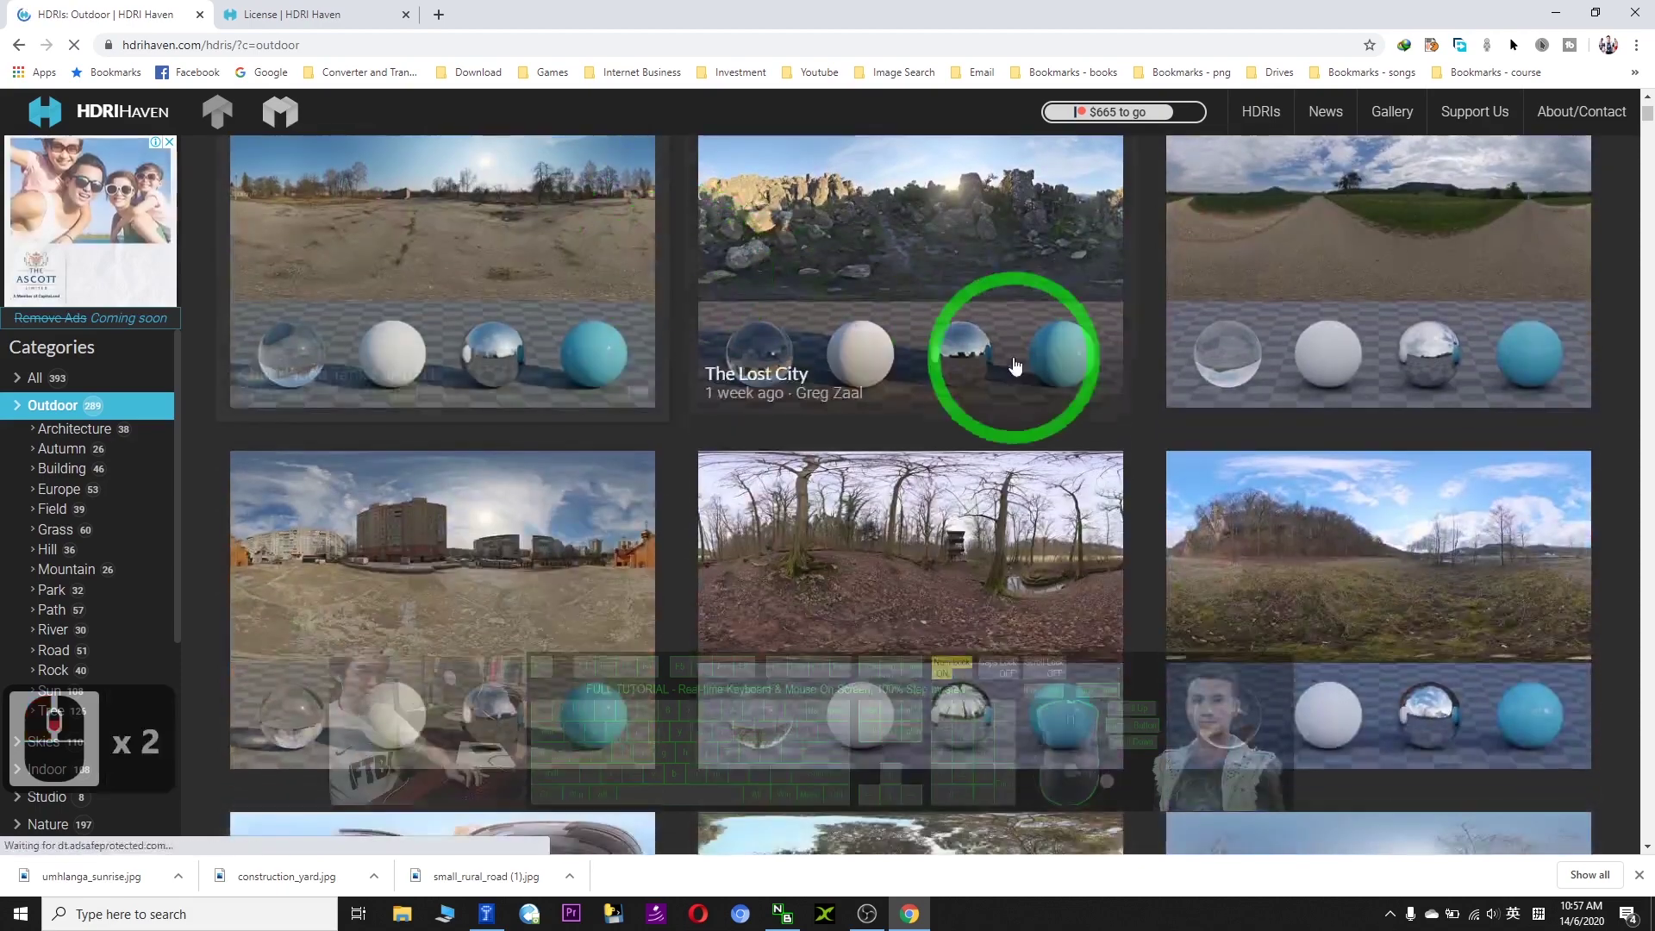
scroll(1010, 373, down, 4)
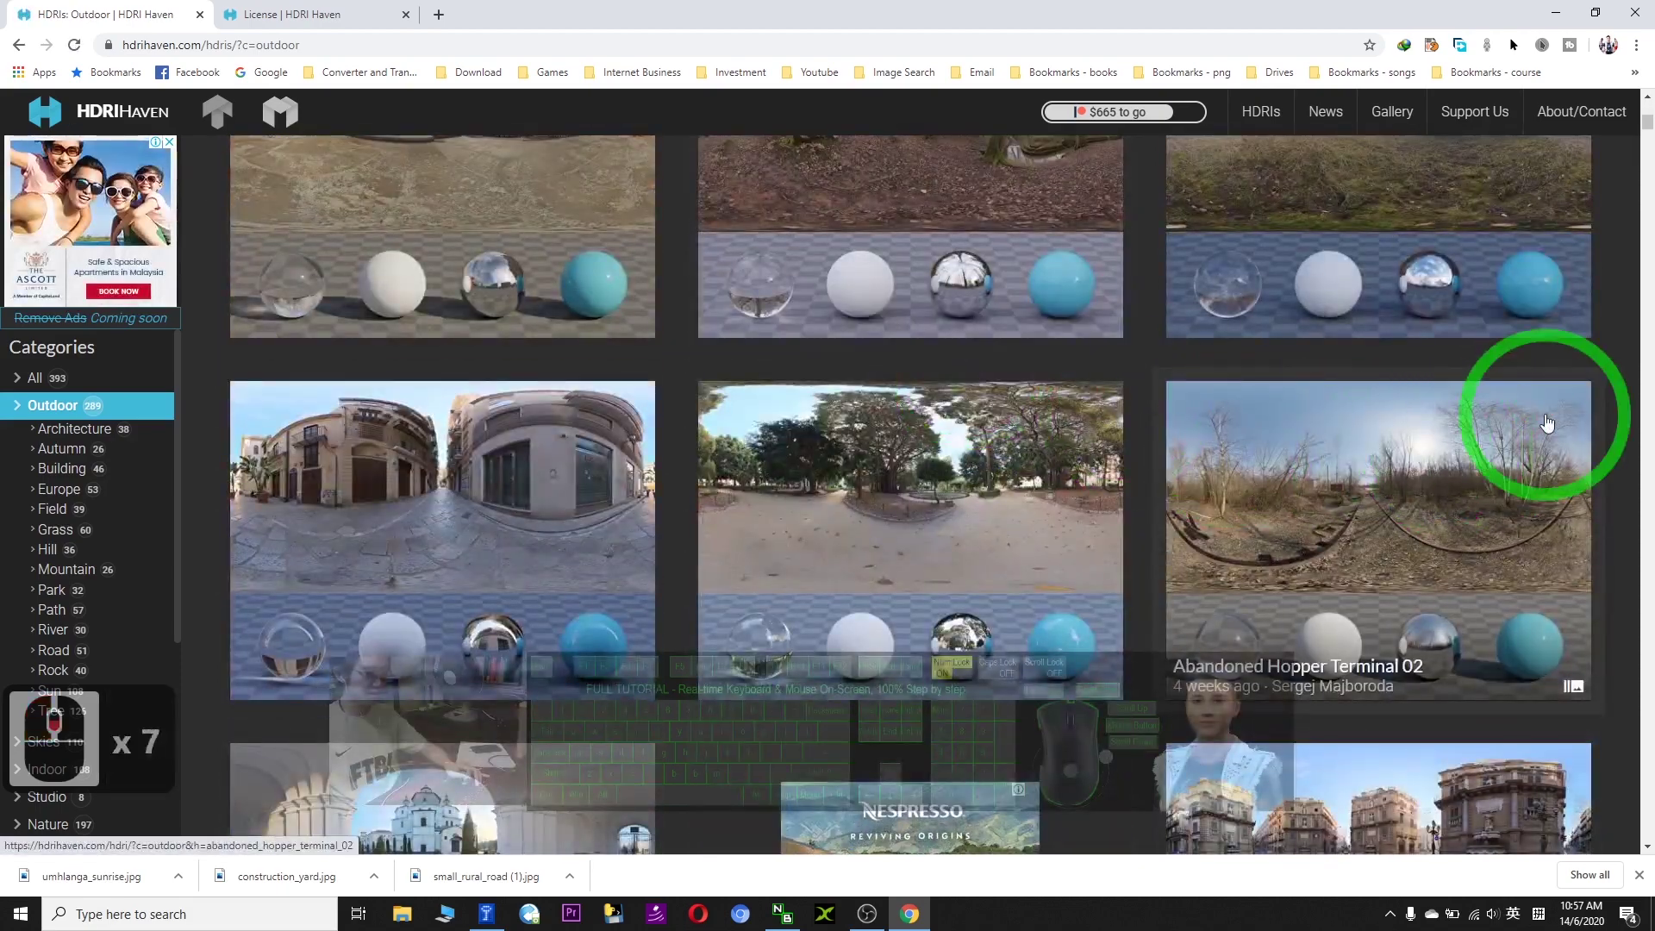
scroll(1587, 438, down, 3)
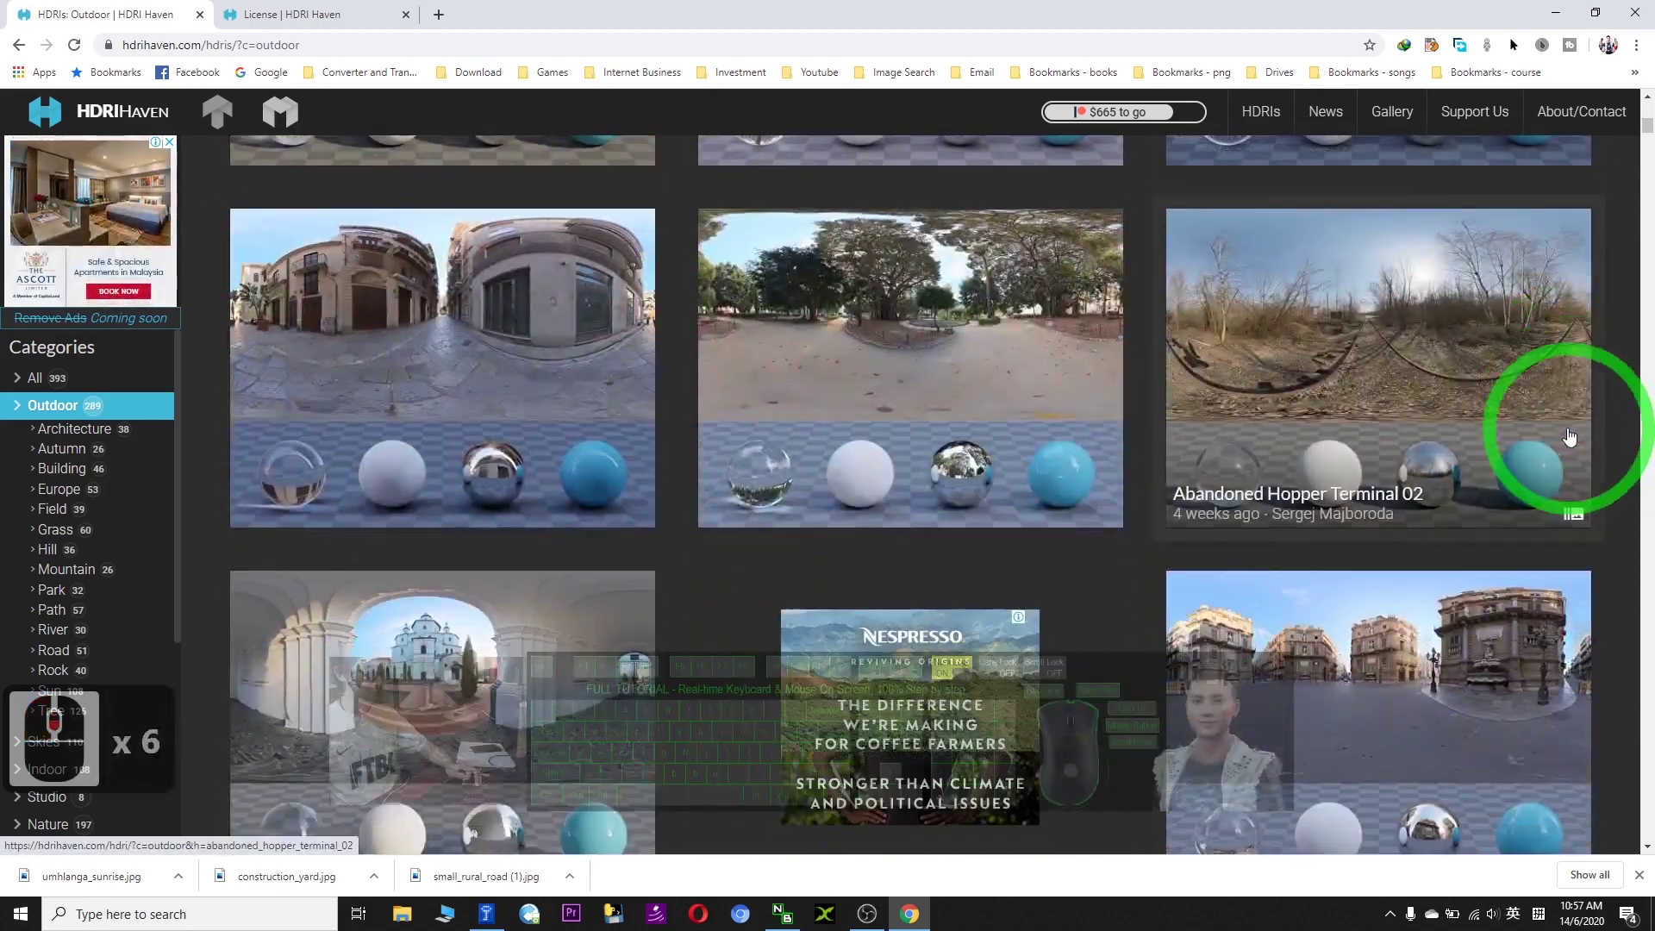
scroll(1311, 603, down, 2)
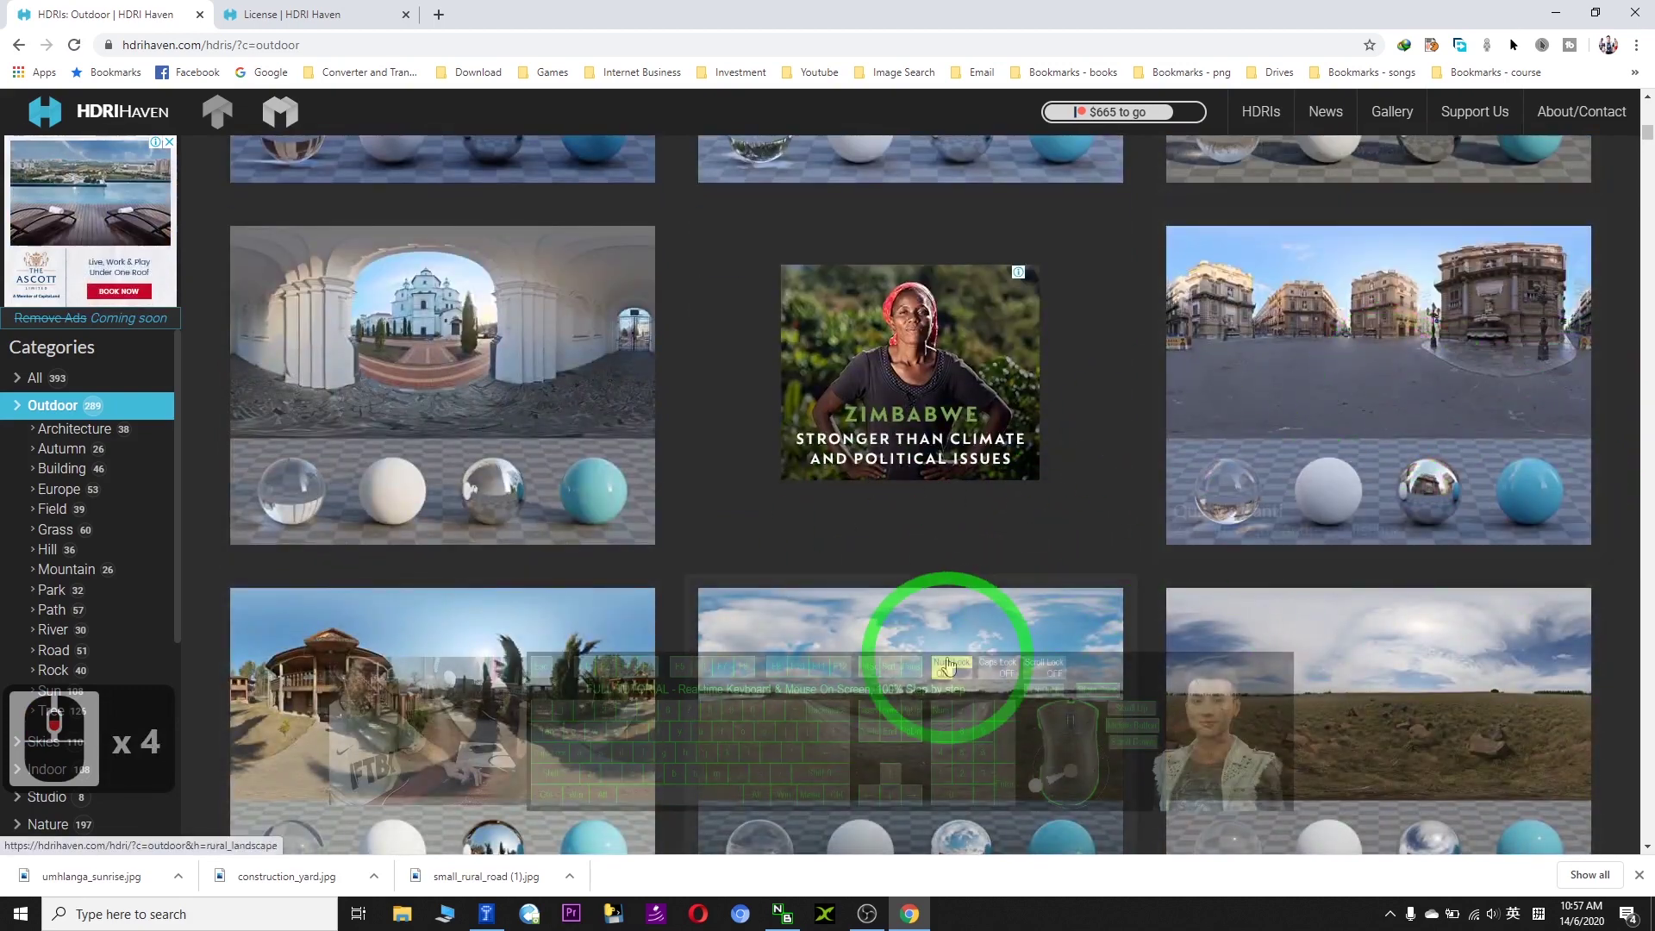
click(948, 667)
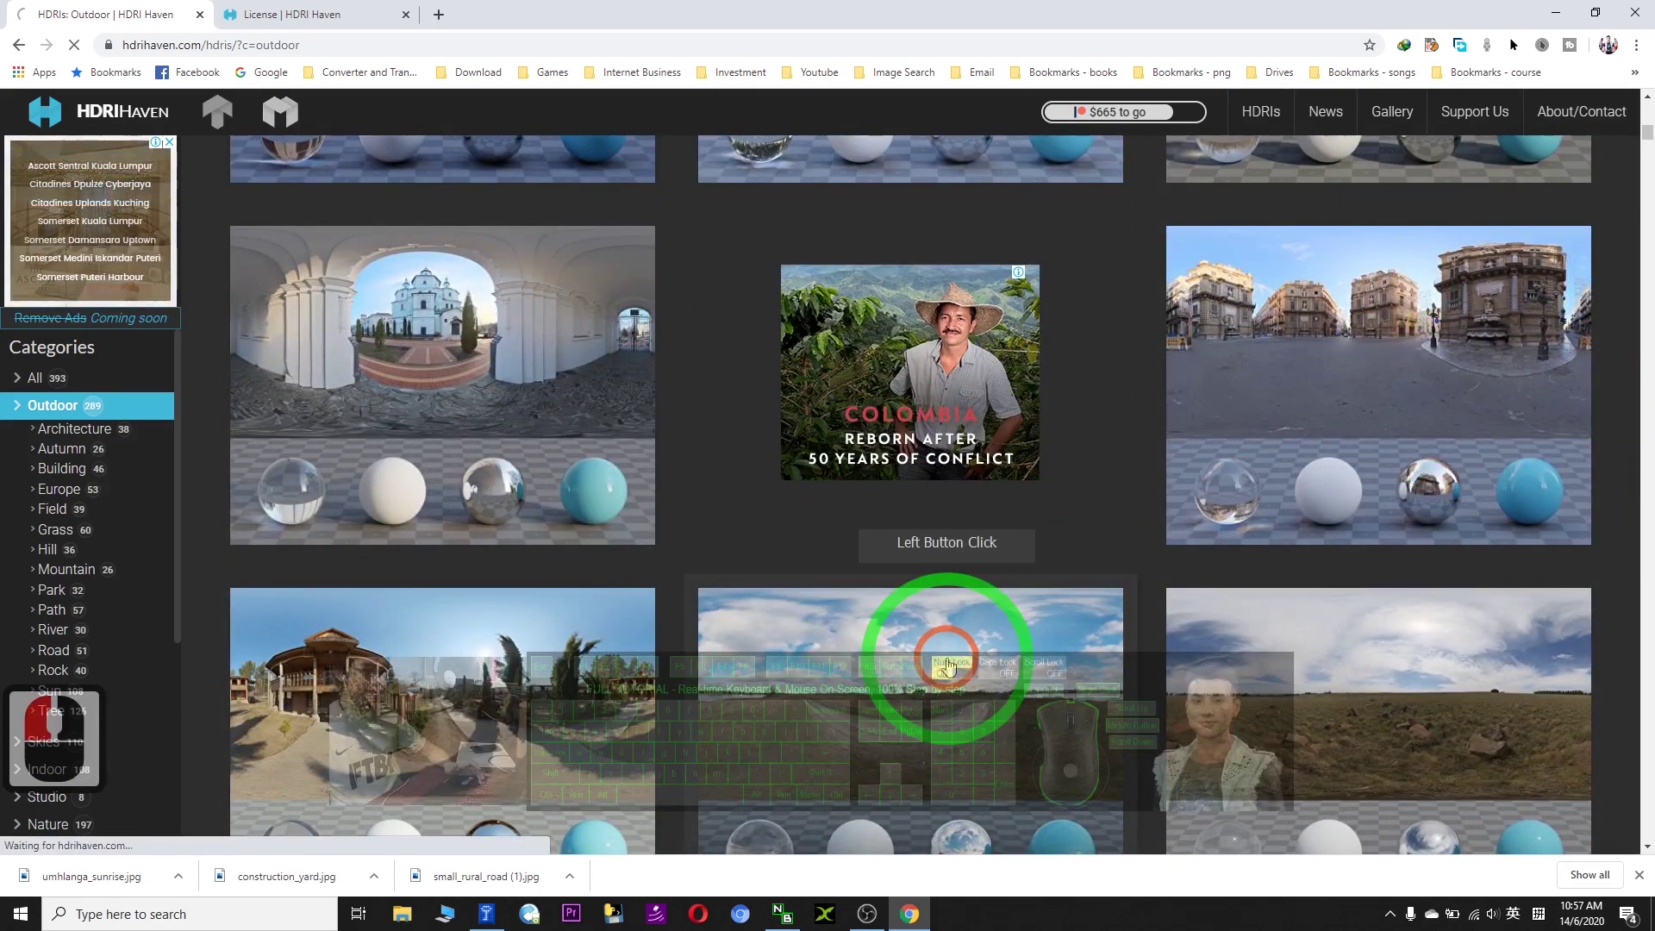
scroll(862, 569, down, 3)
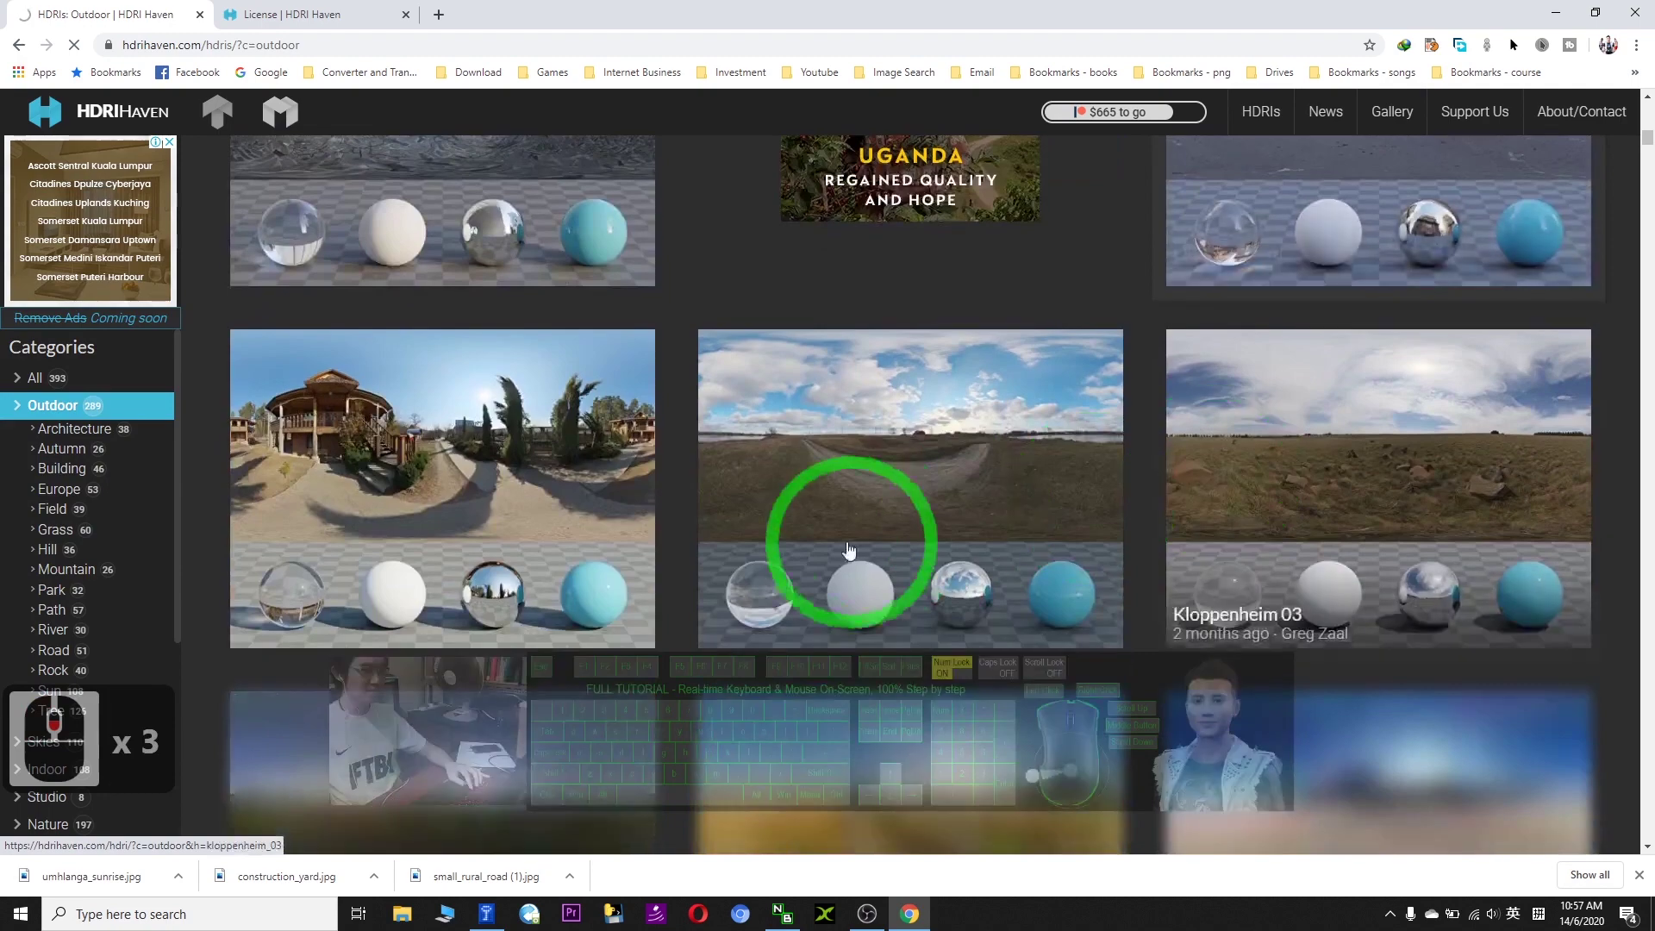
click(896, 406)
Step: Dismiss the old downloads bar and download Rural Landscape's 8K Tonemapped JPG, rural_landscape.jpg
scroll(862, 406, down, 13)
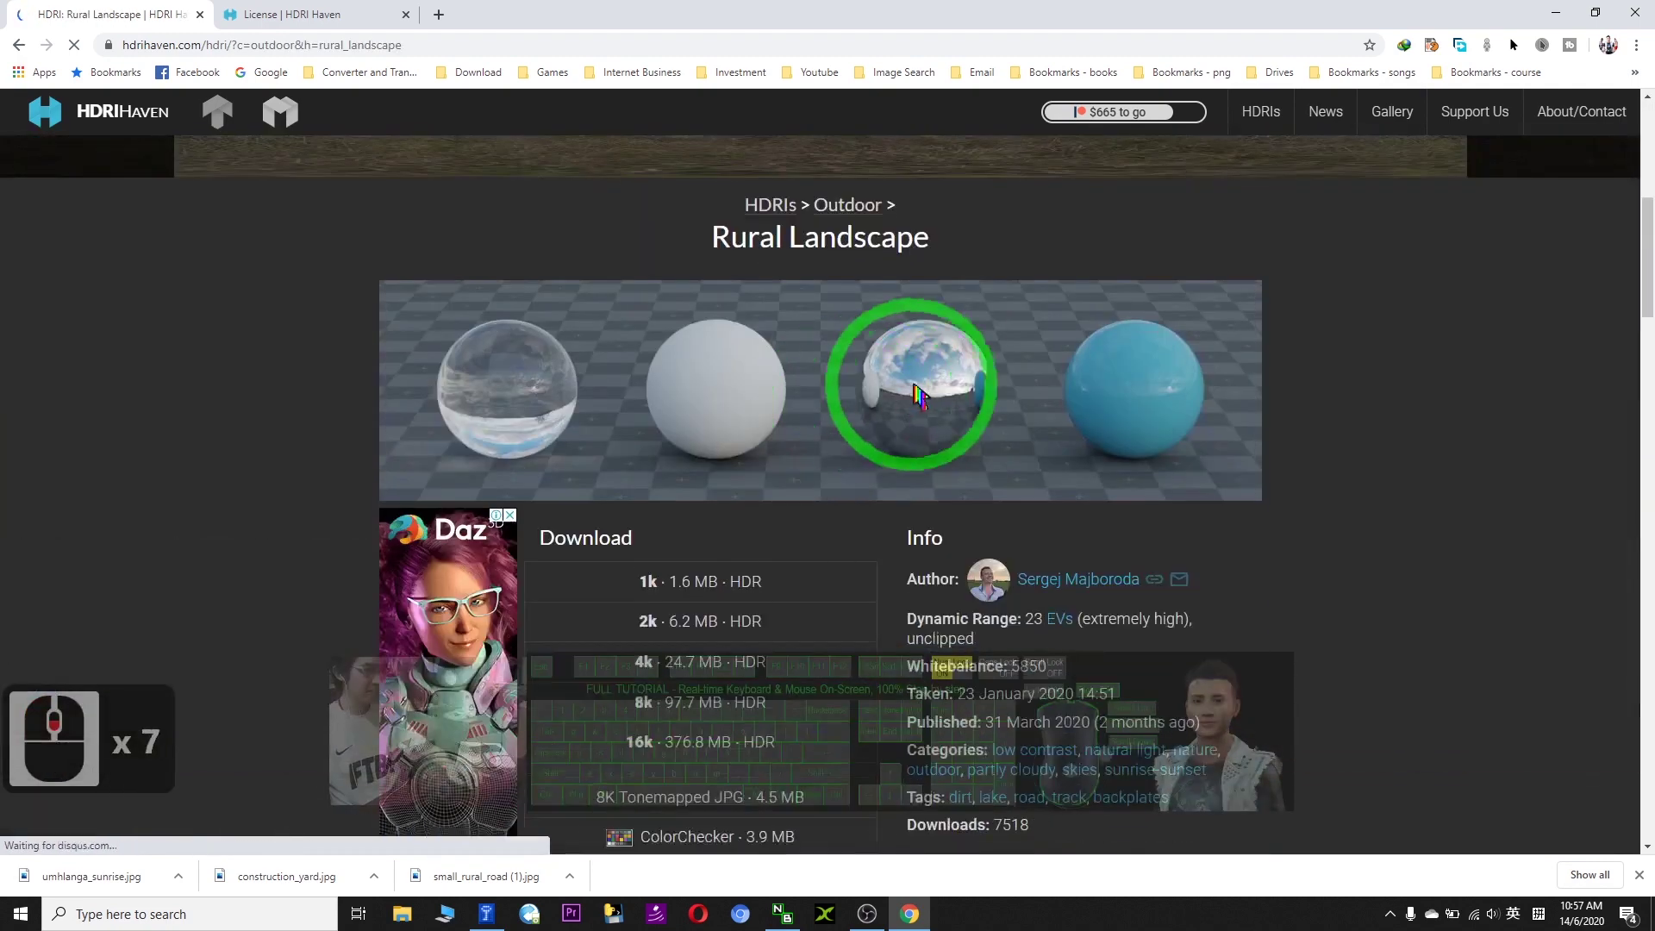
scroll(949, 345, up, 5)
scroll(604, 500, down, 4)
scroll(638, 388, up, 1)
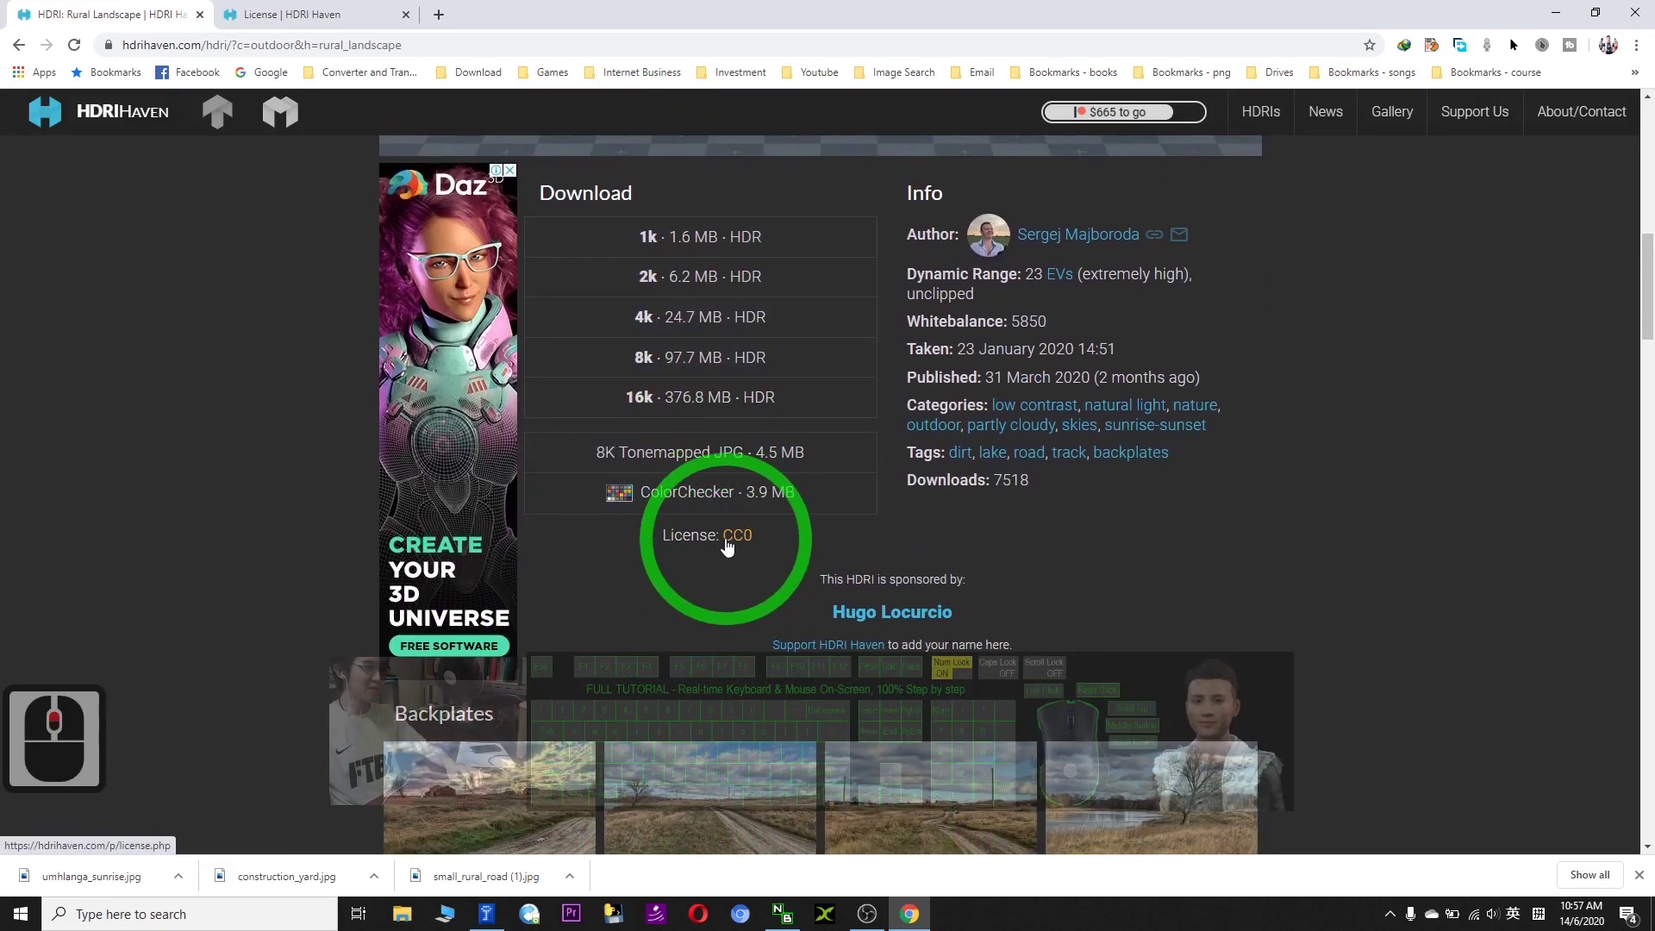
scroll(655, 345, up, 1)
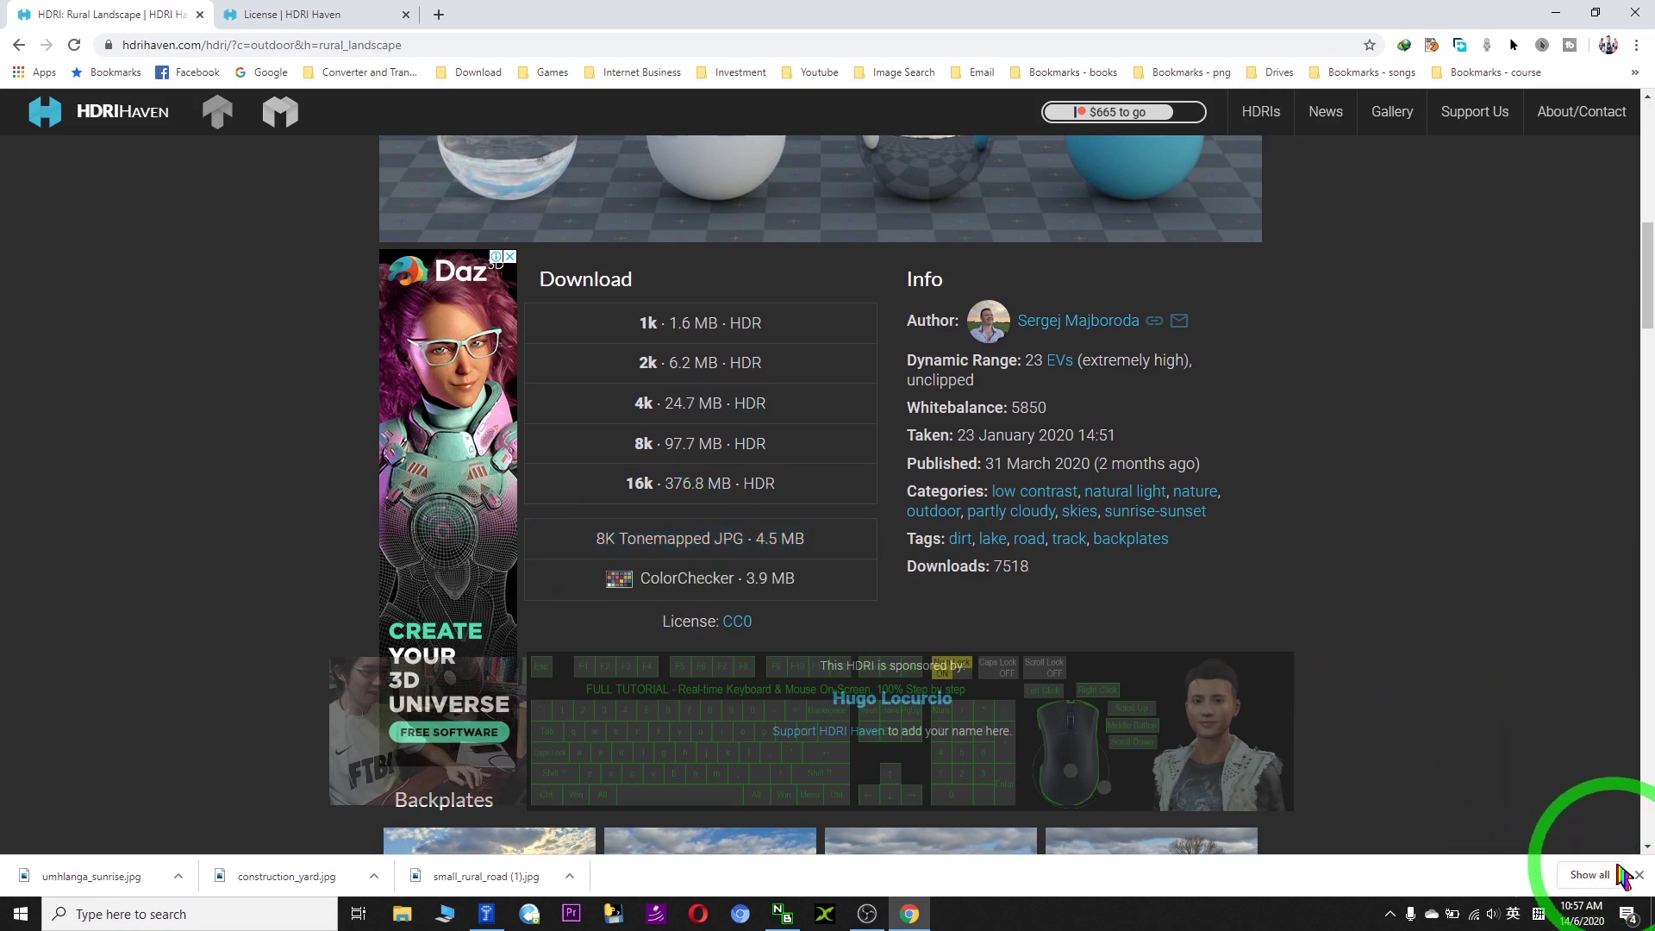
click(1640, 876)
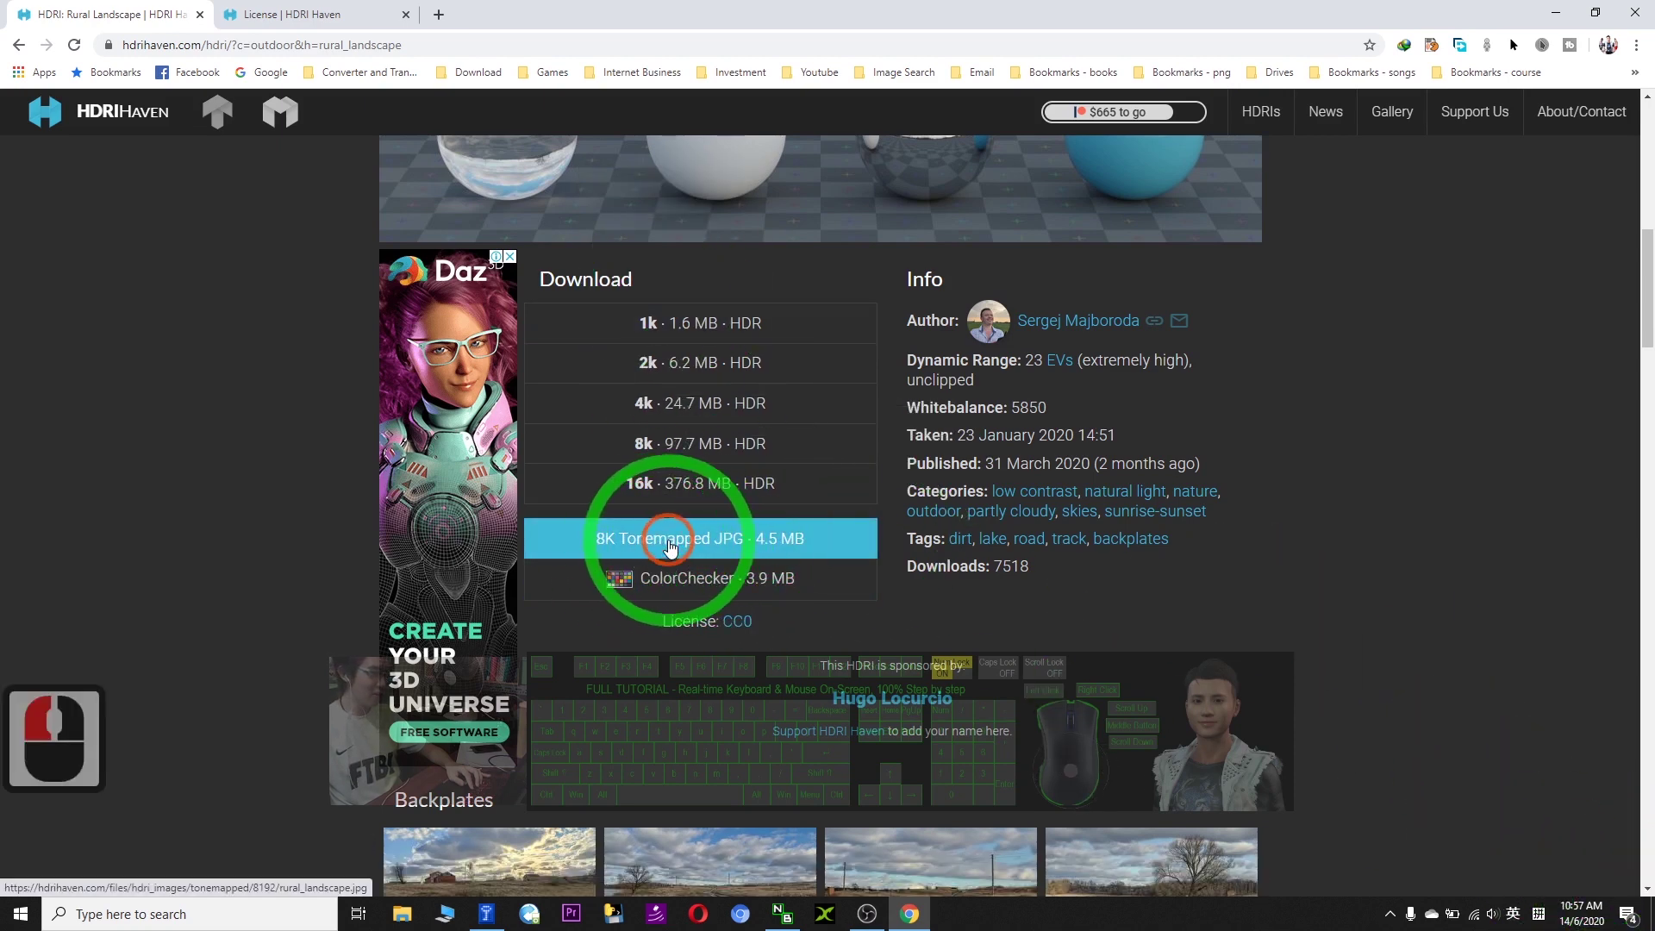
click(671, 548)
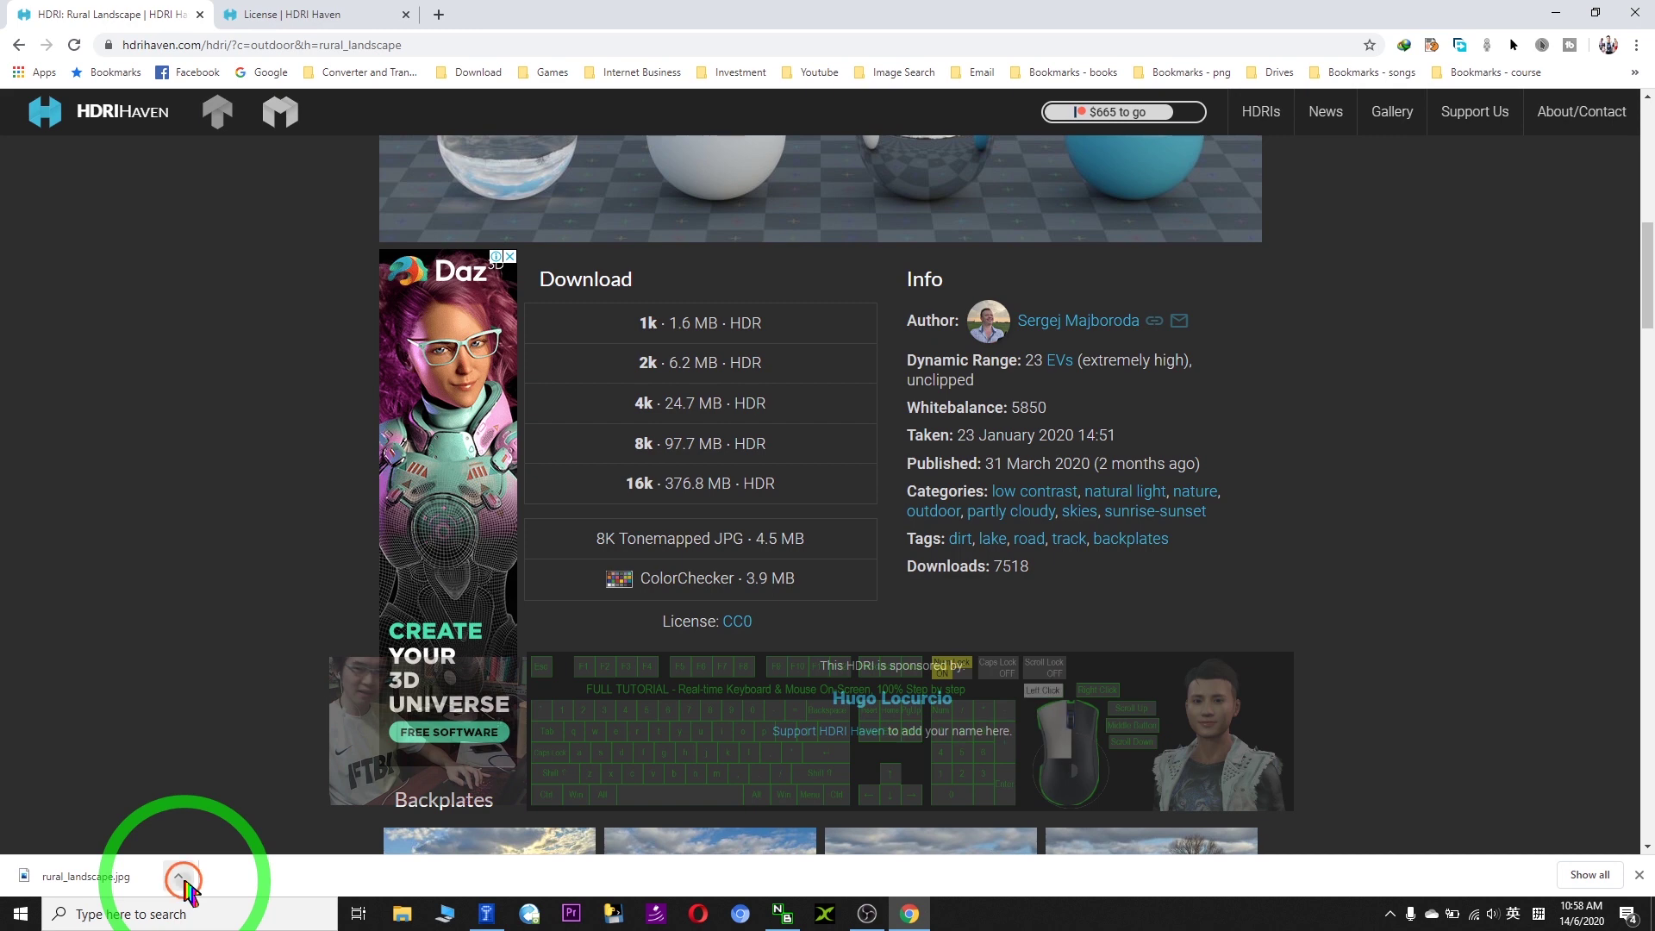
Step: Show the downloaded rural_landscape.jpg in the Downloads folder and select it
click(180, 878)
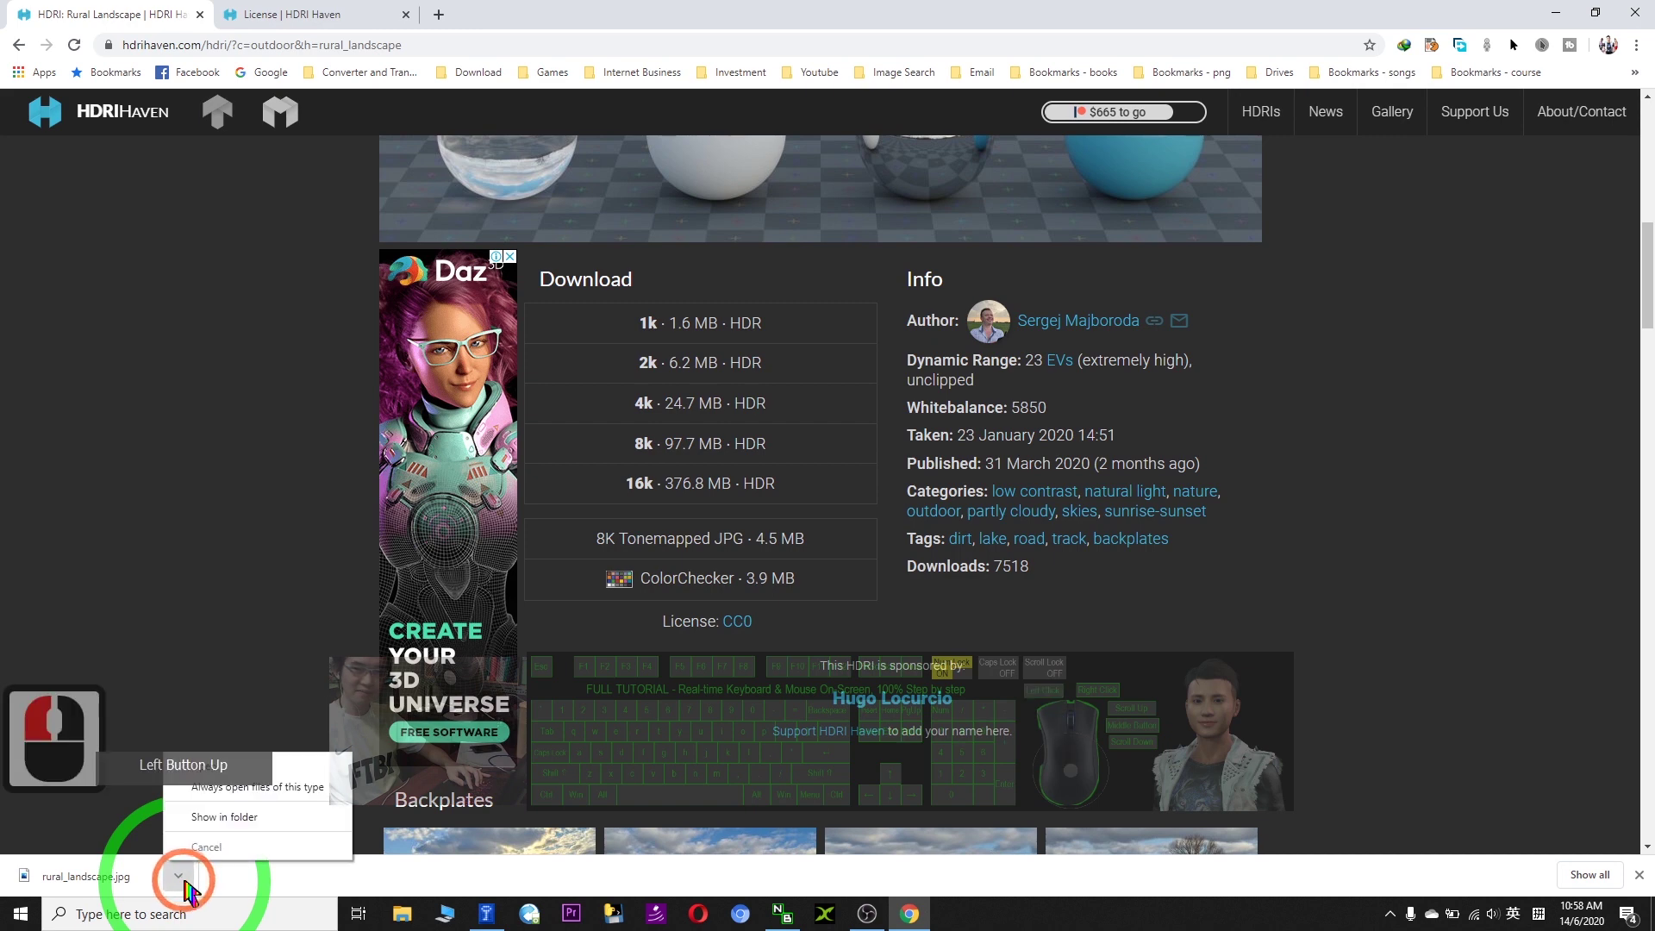
click(245, 819)
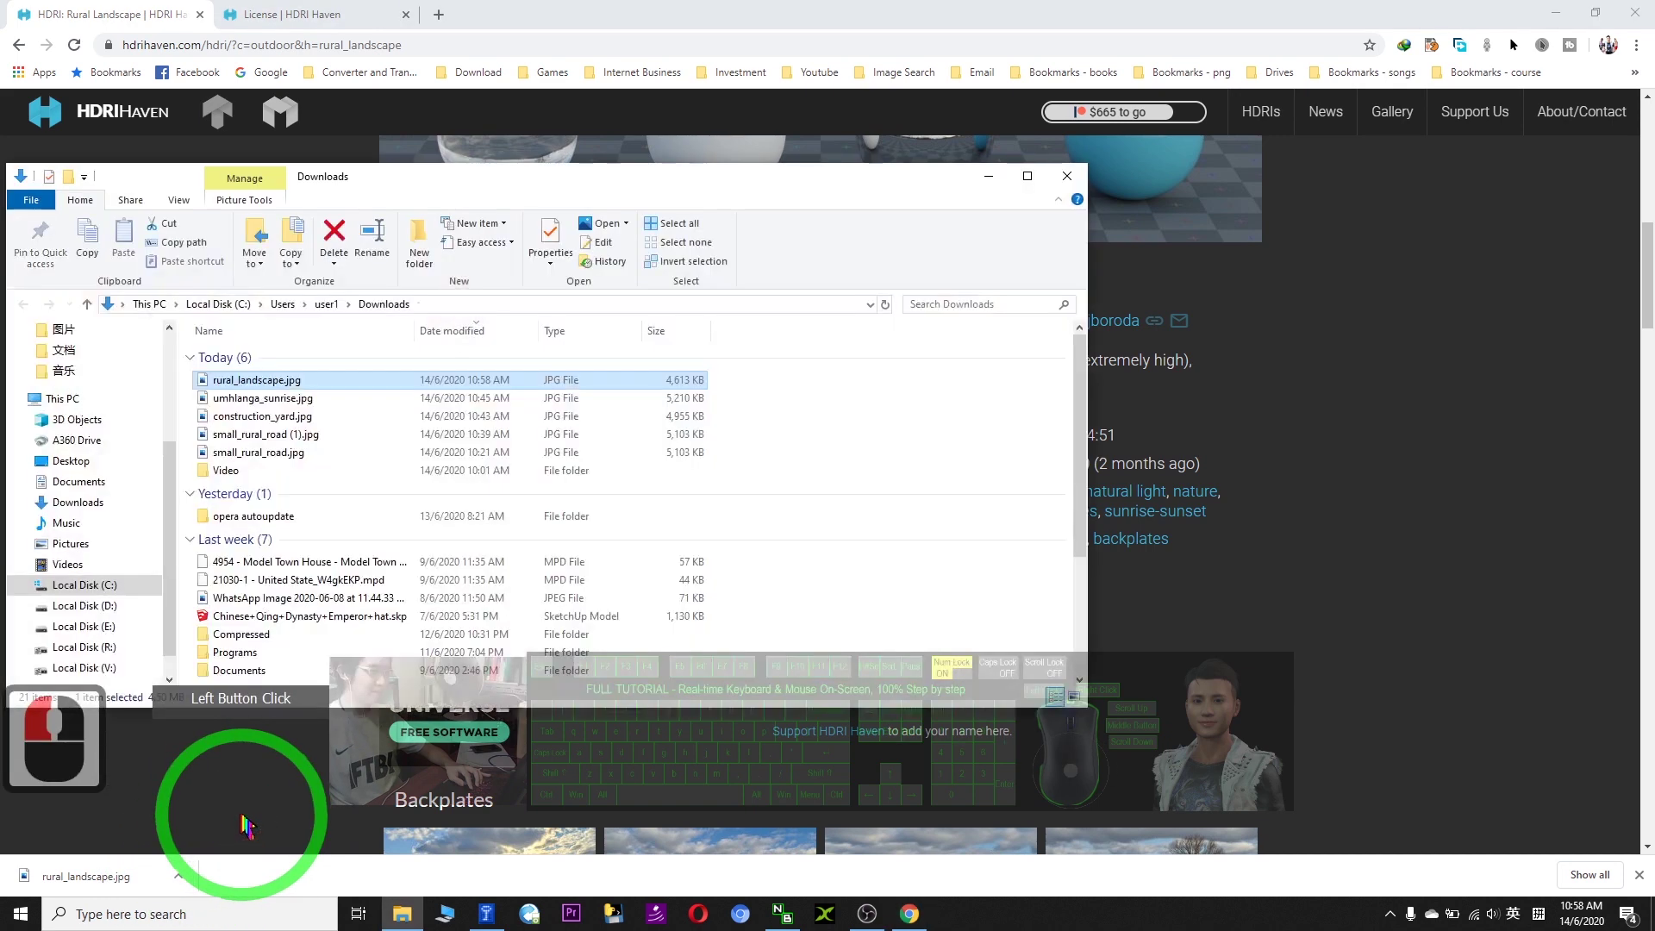
click(248, 385)
Step: Copy rural_landscape.jpg, then minimise File Explorer and Chrome to reveal the desktop
right_click(248, 385)
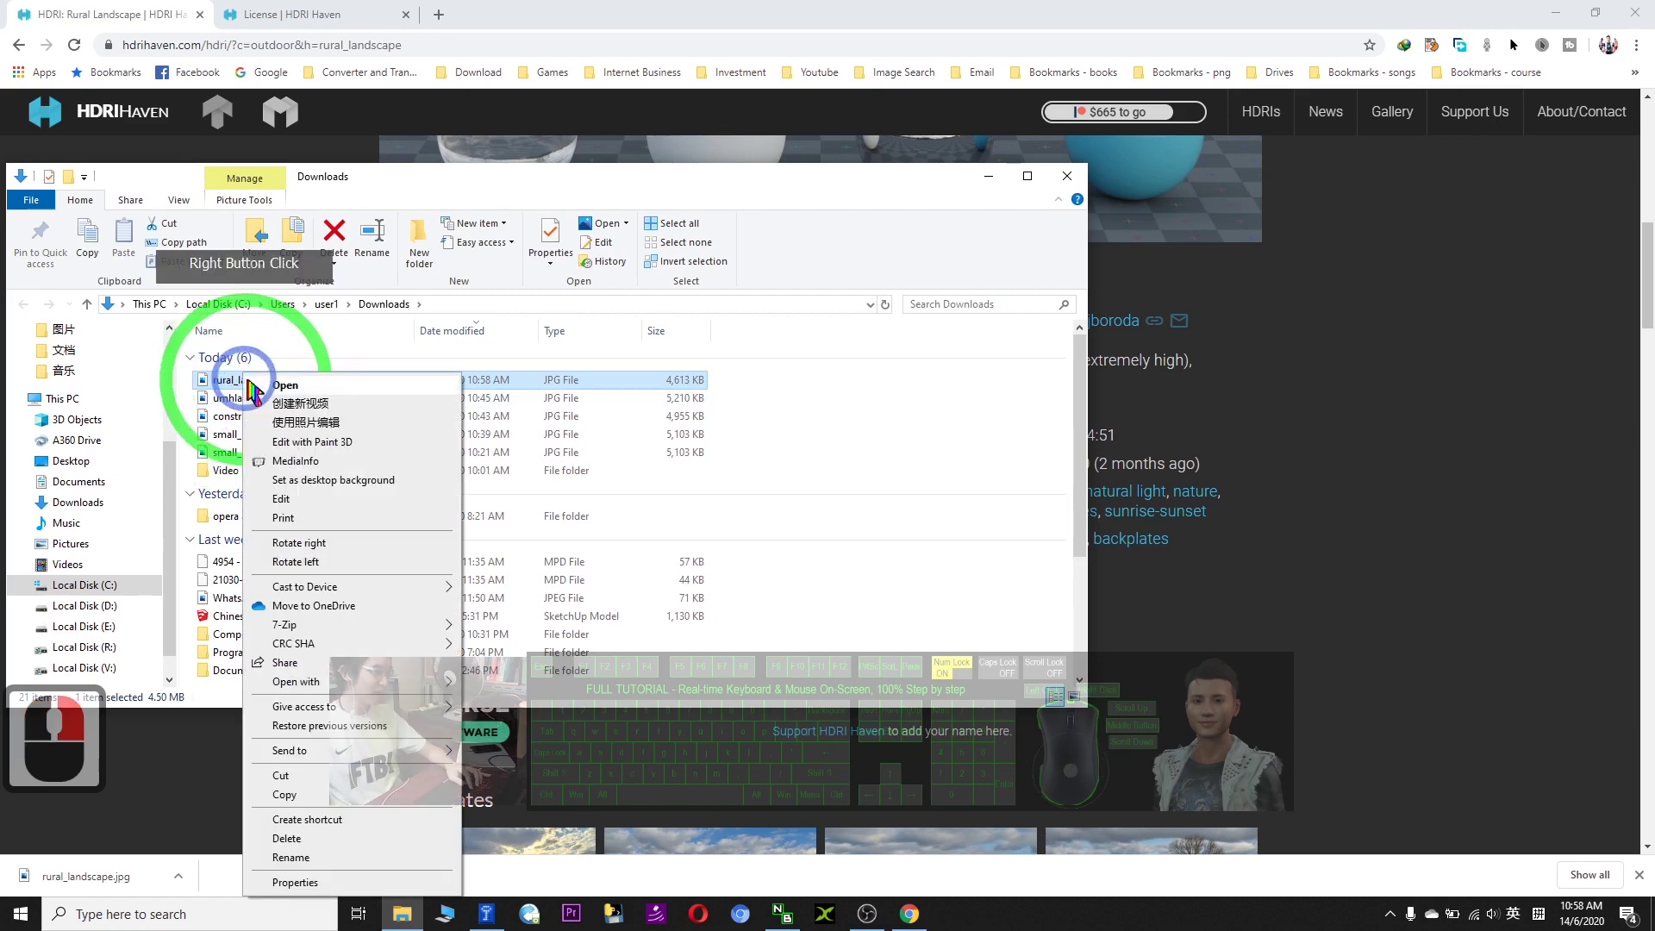
click(303, 770)
click(992, 176)
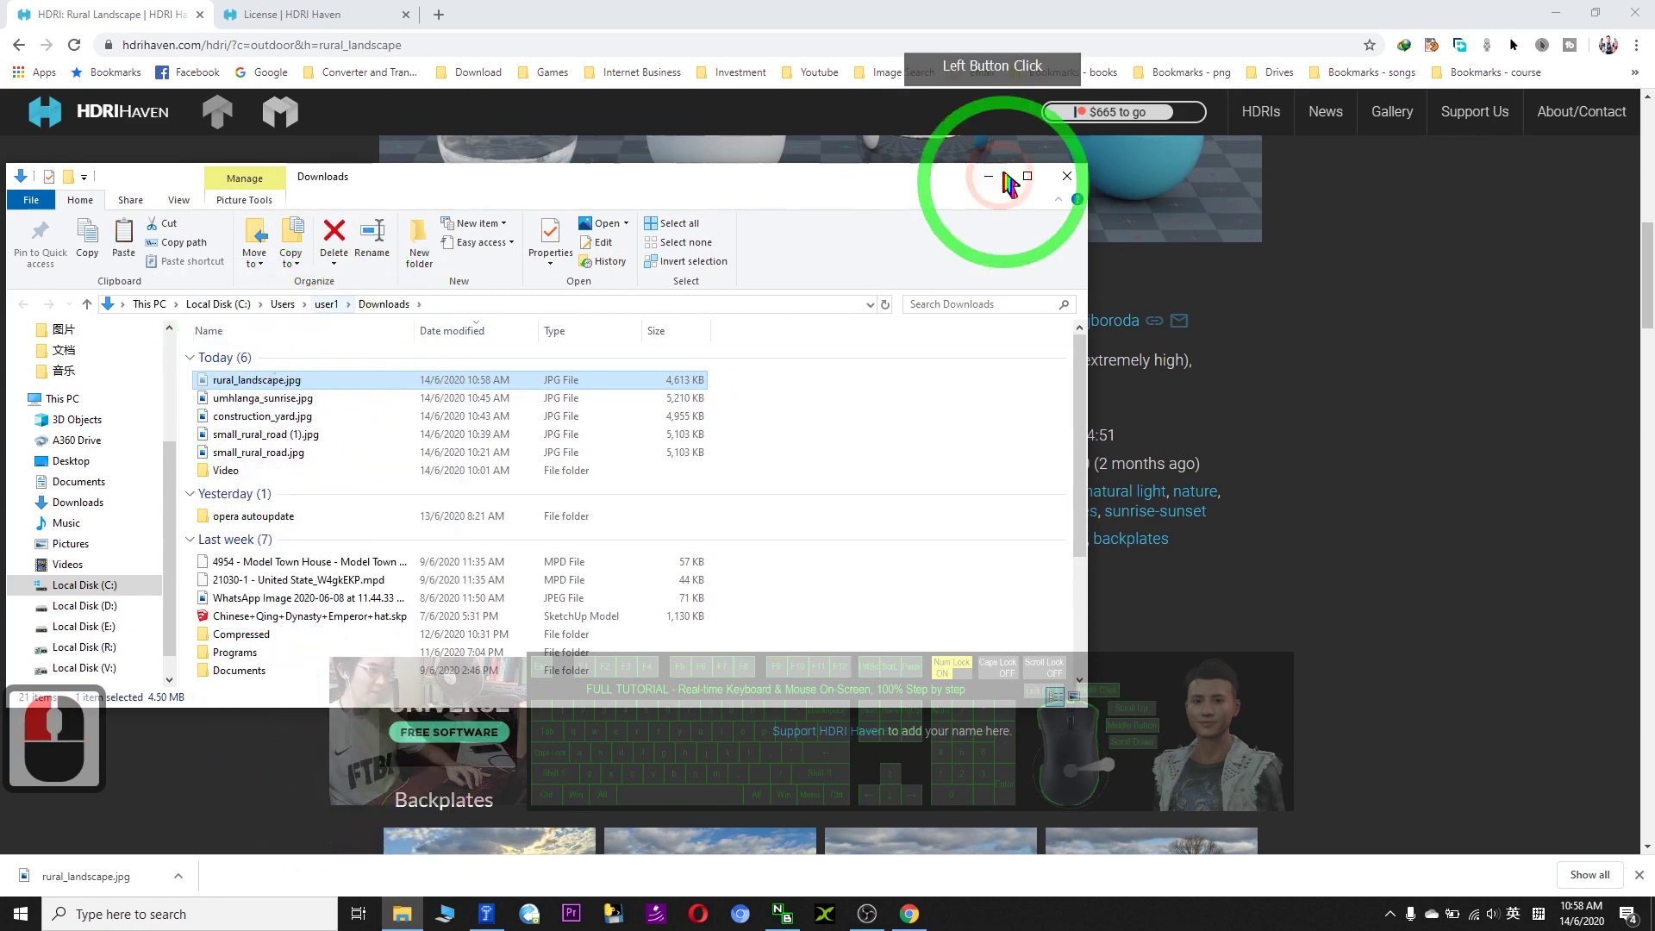
click(1556, 12)
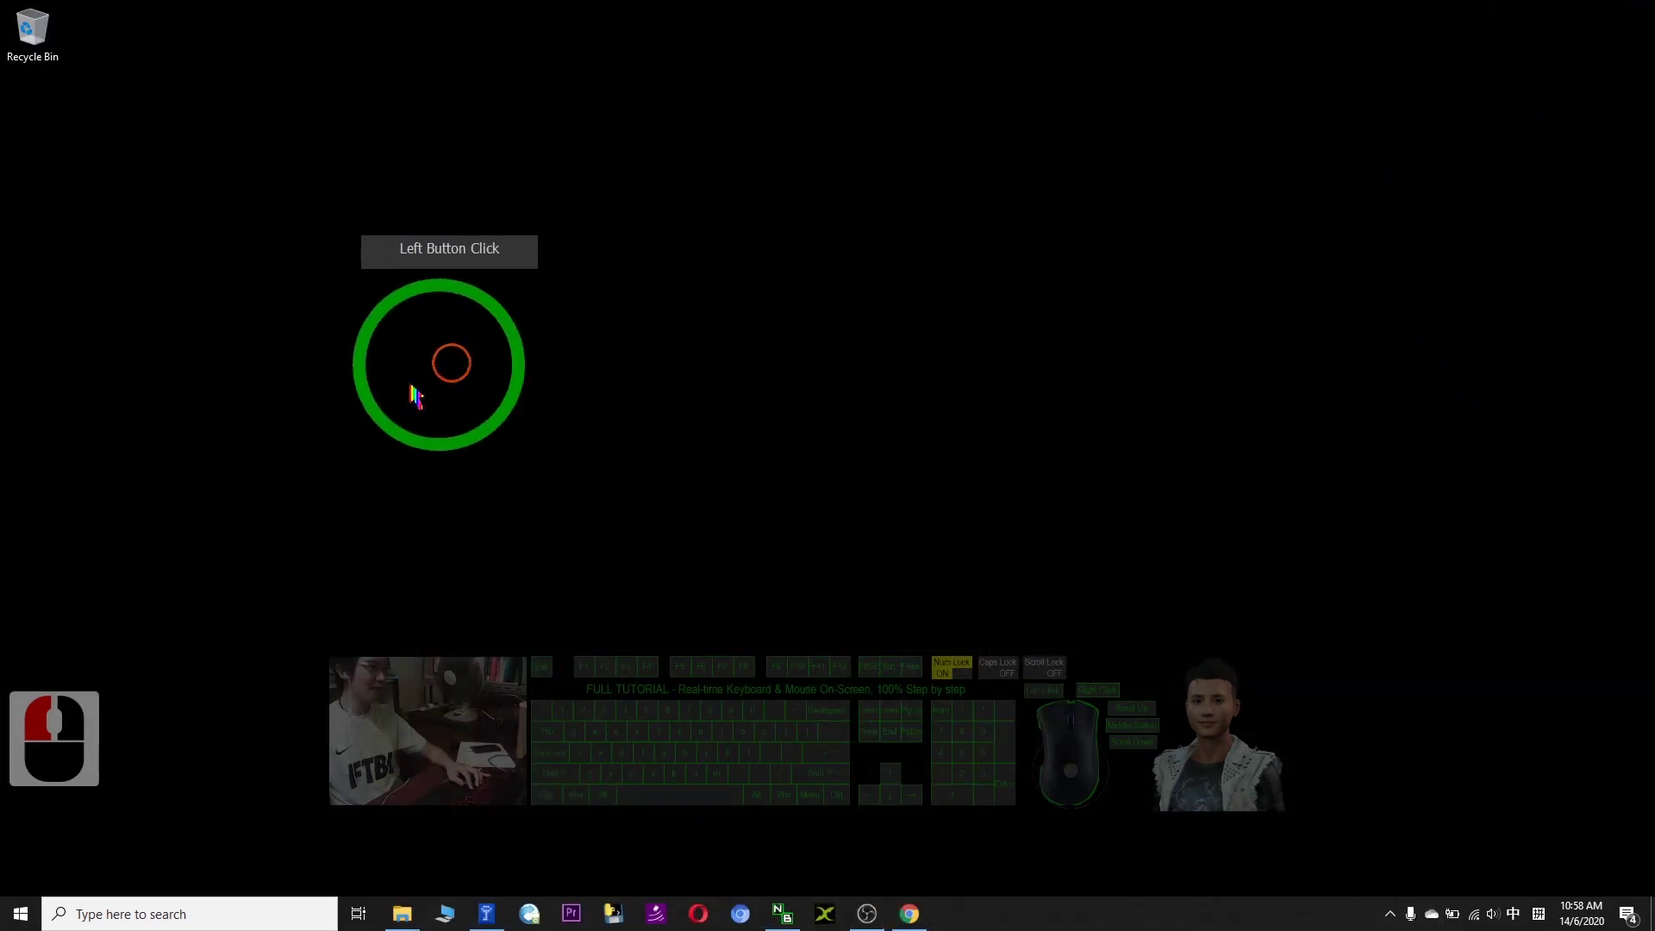
Step: Paste rural_landscape.jpg onto the desktop, preview the panorama in Photos, then close Photos
key(ctrl+v)
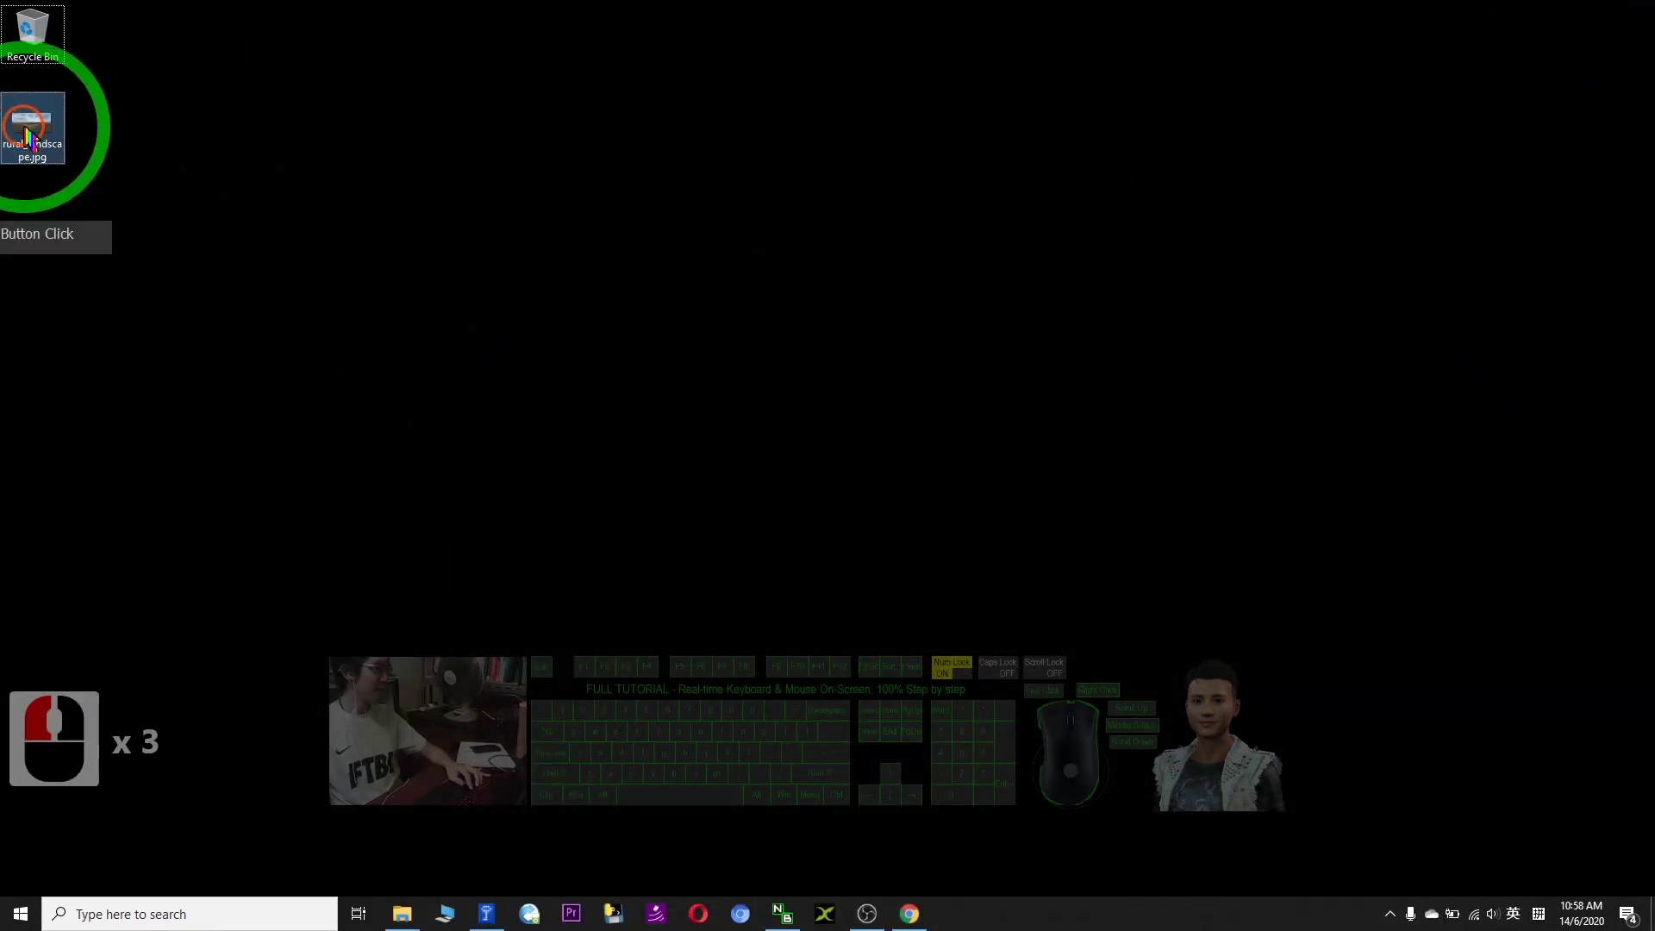
double_click(29, 133)
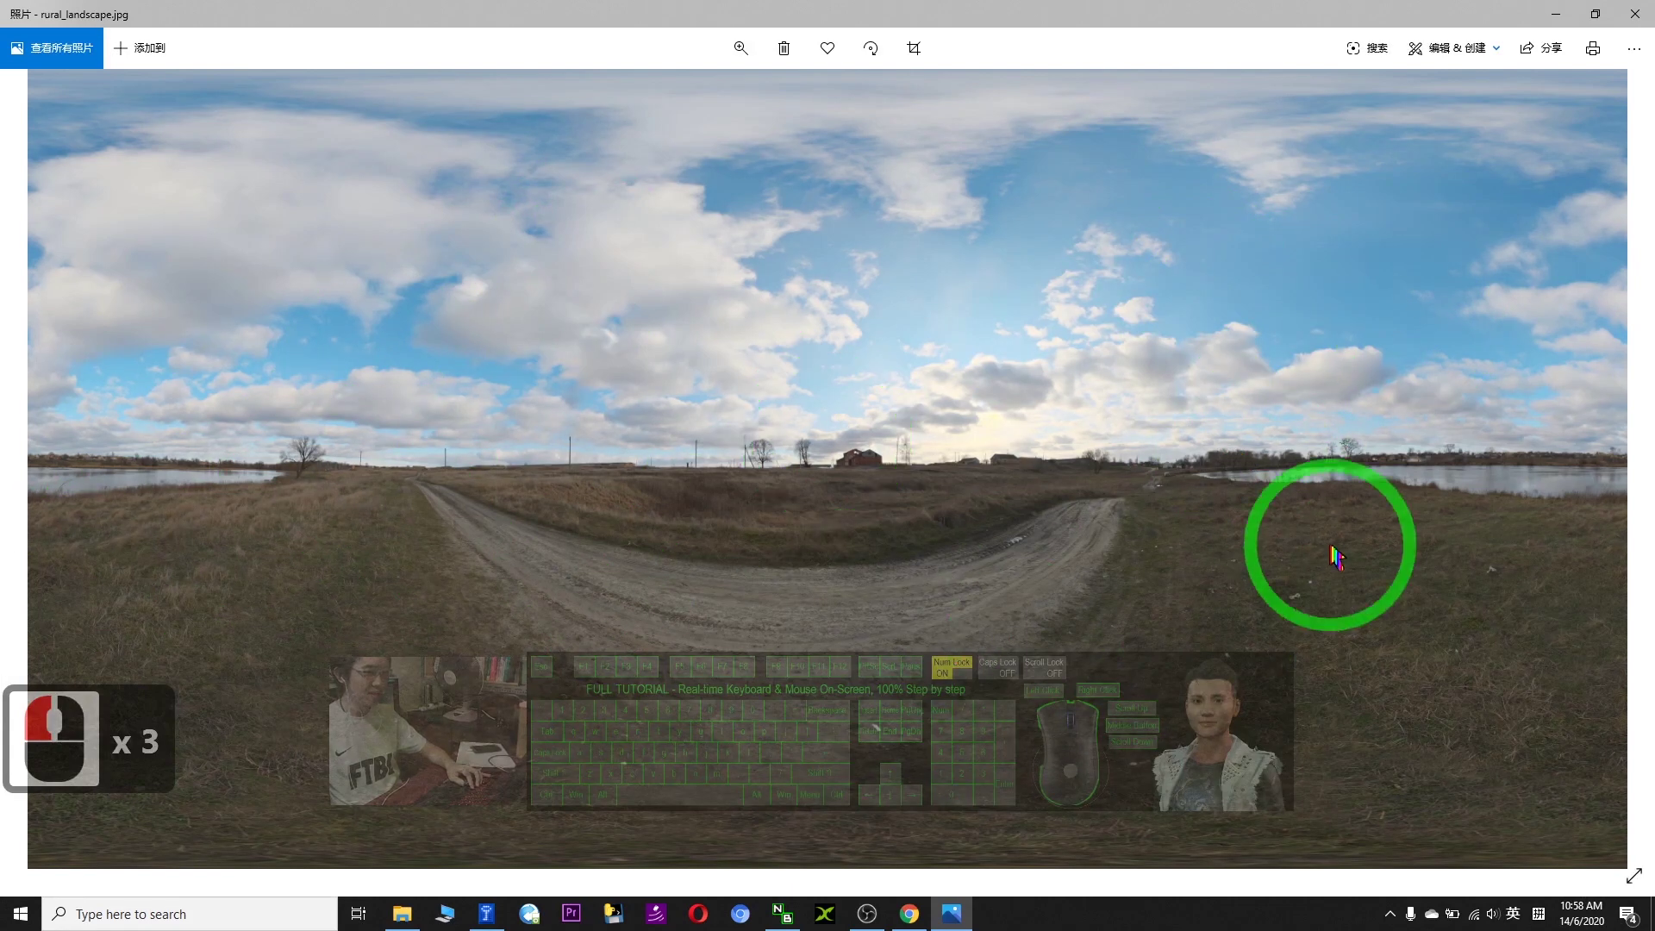
drag(1157, 34, 923, 178)
key(alt+F4)
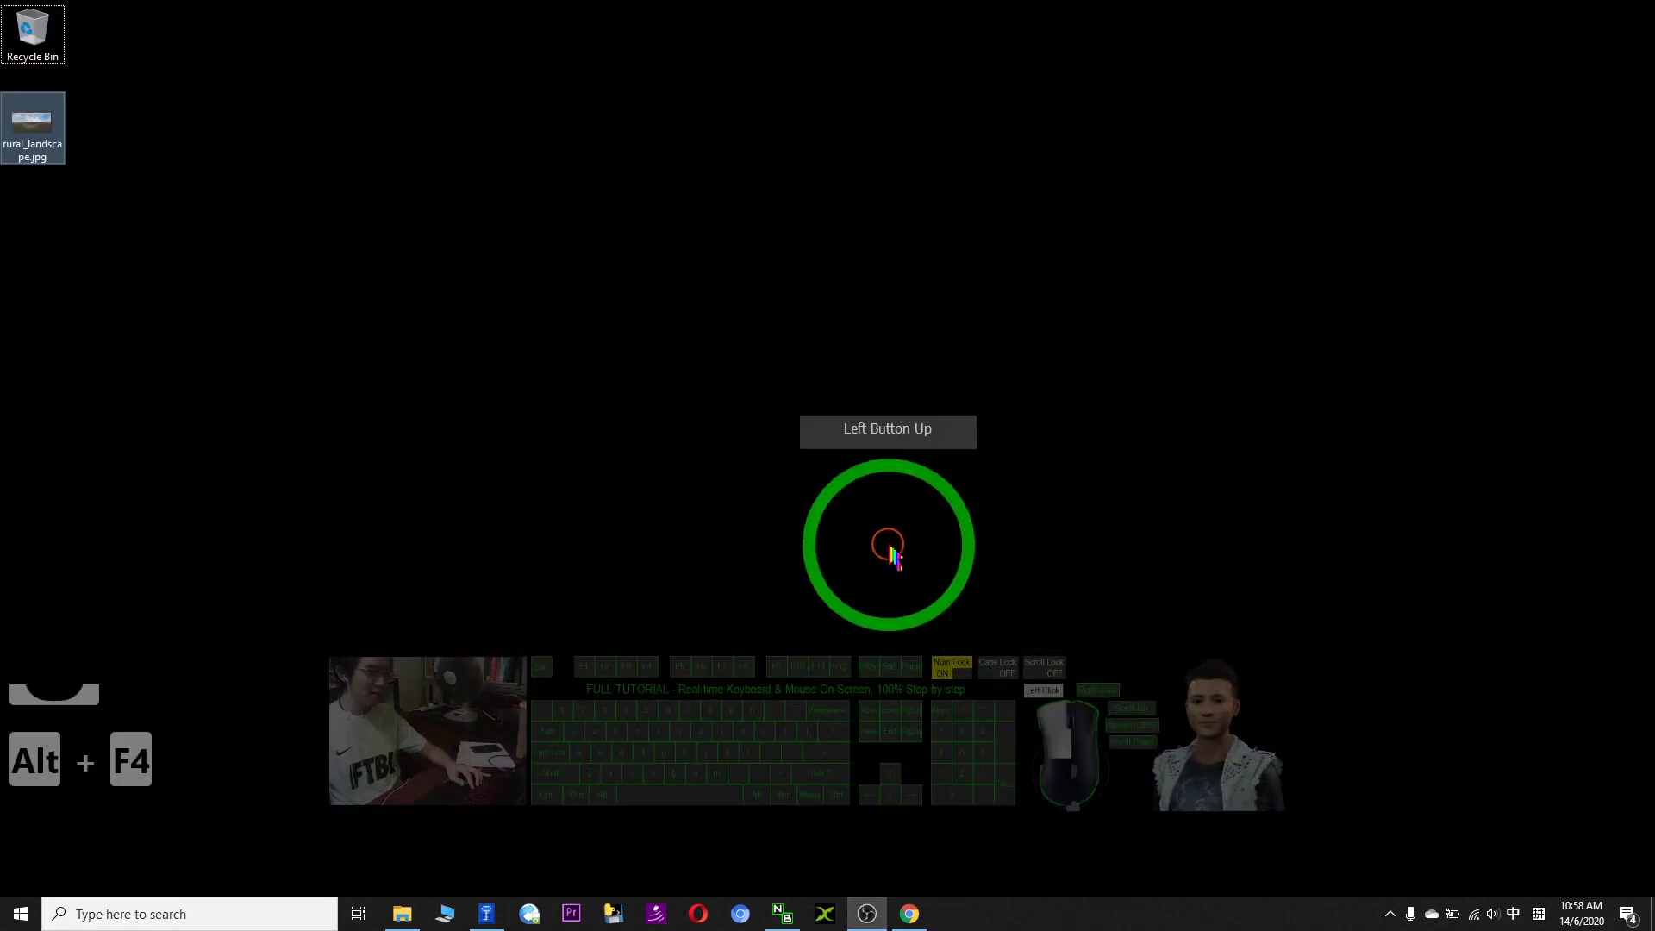
click(606, 648)
Step: Search 'blend' in Windows search, launch Blender 2.83, and dismiss its splash screen
click(32, 138)
click(483, 672)
click(207, 913)
click(892, 703)
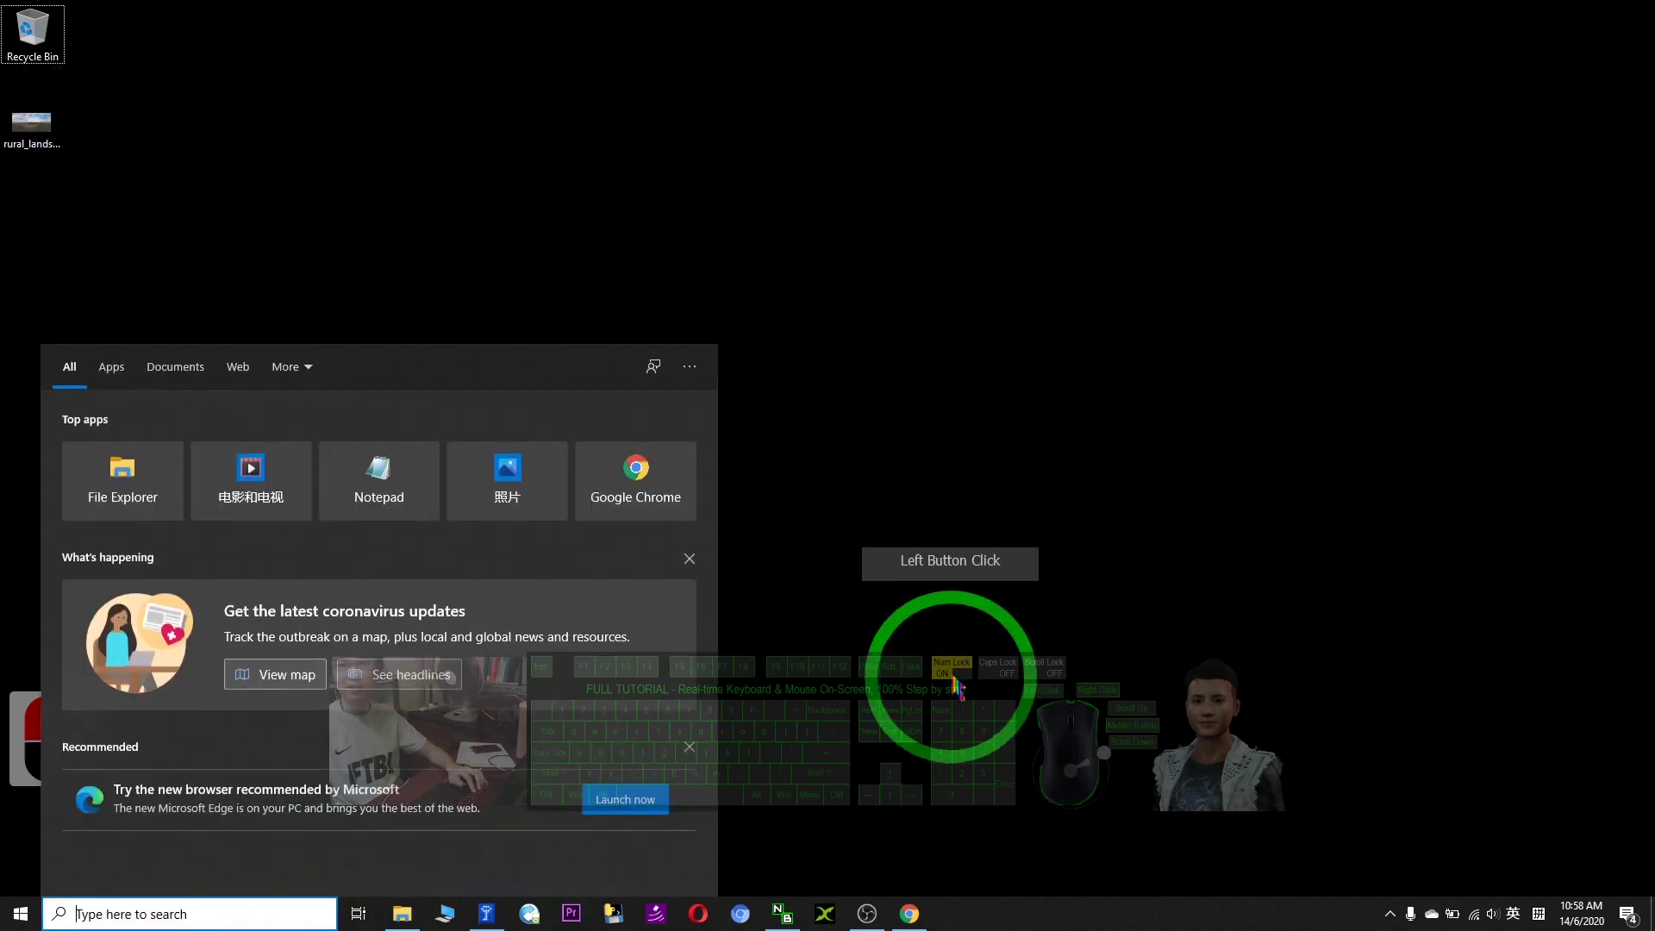
click(142, 916)
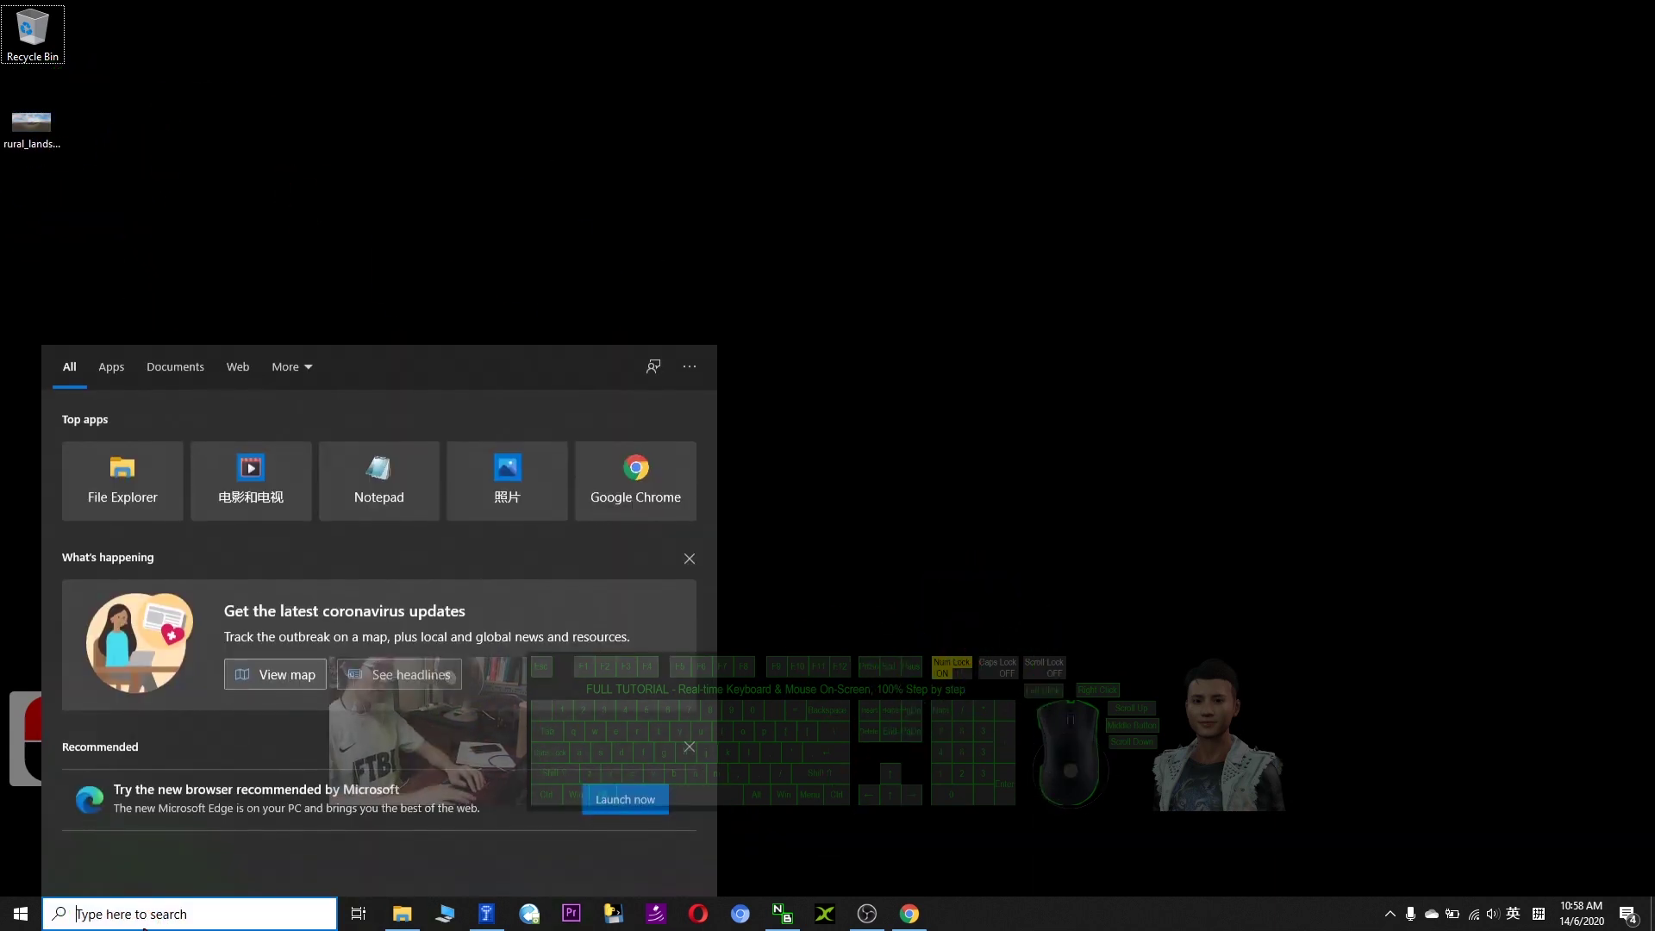
text(blender)
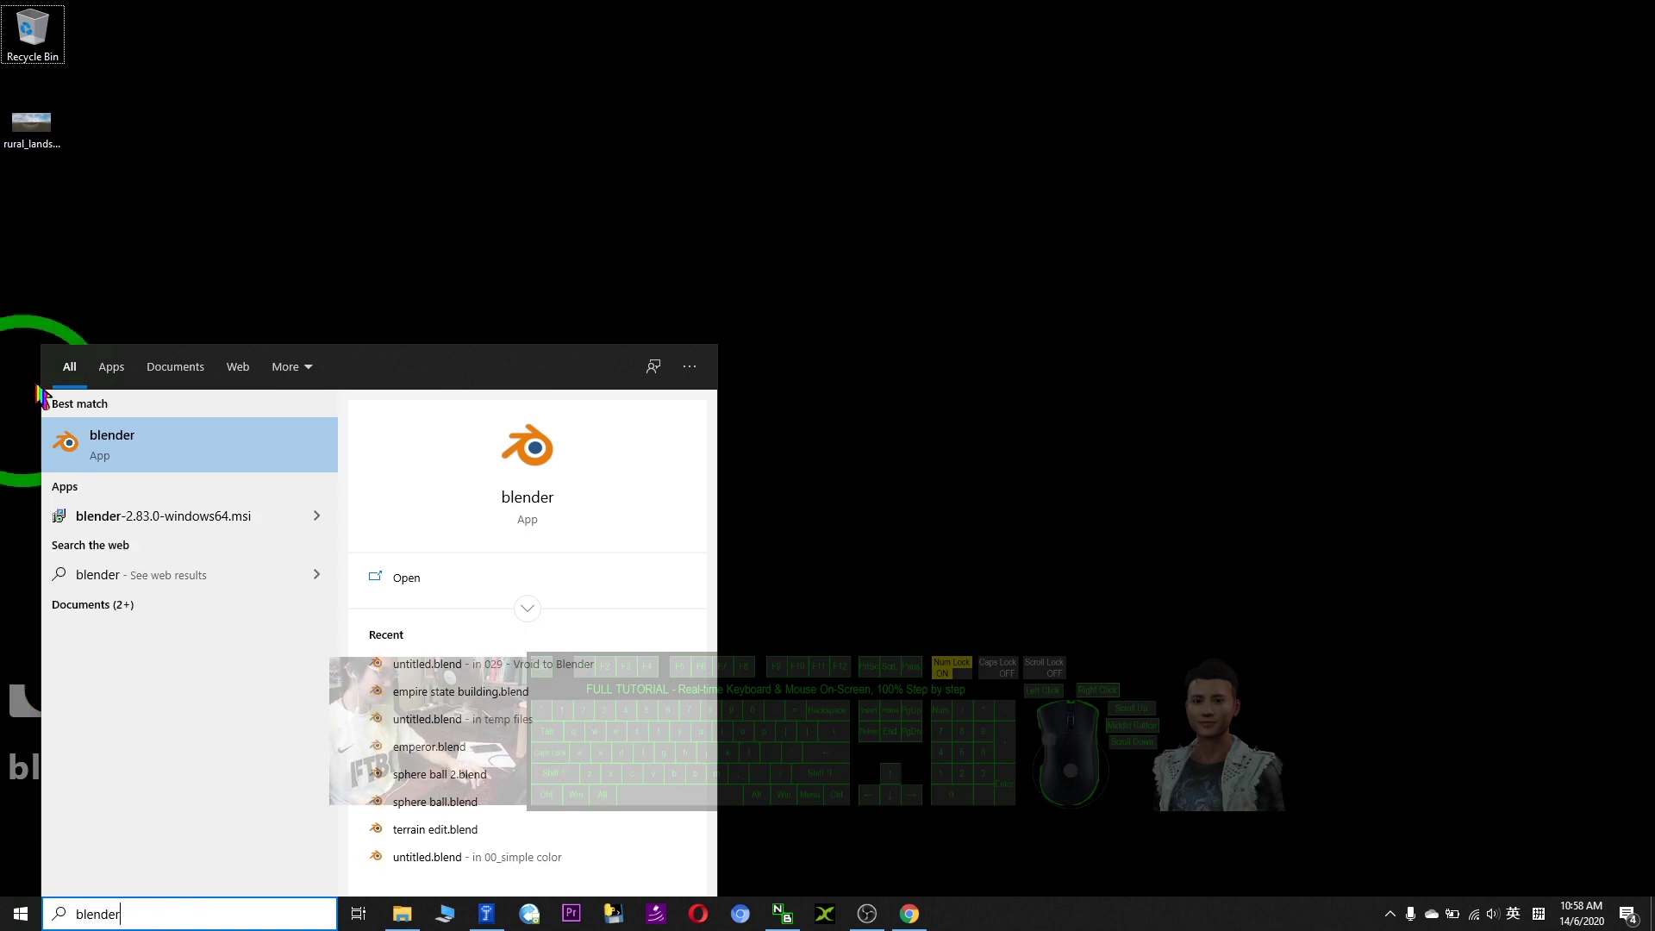
click(118, 439)
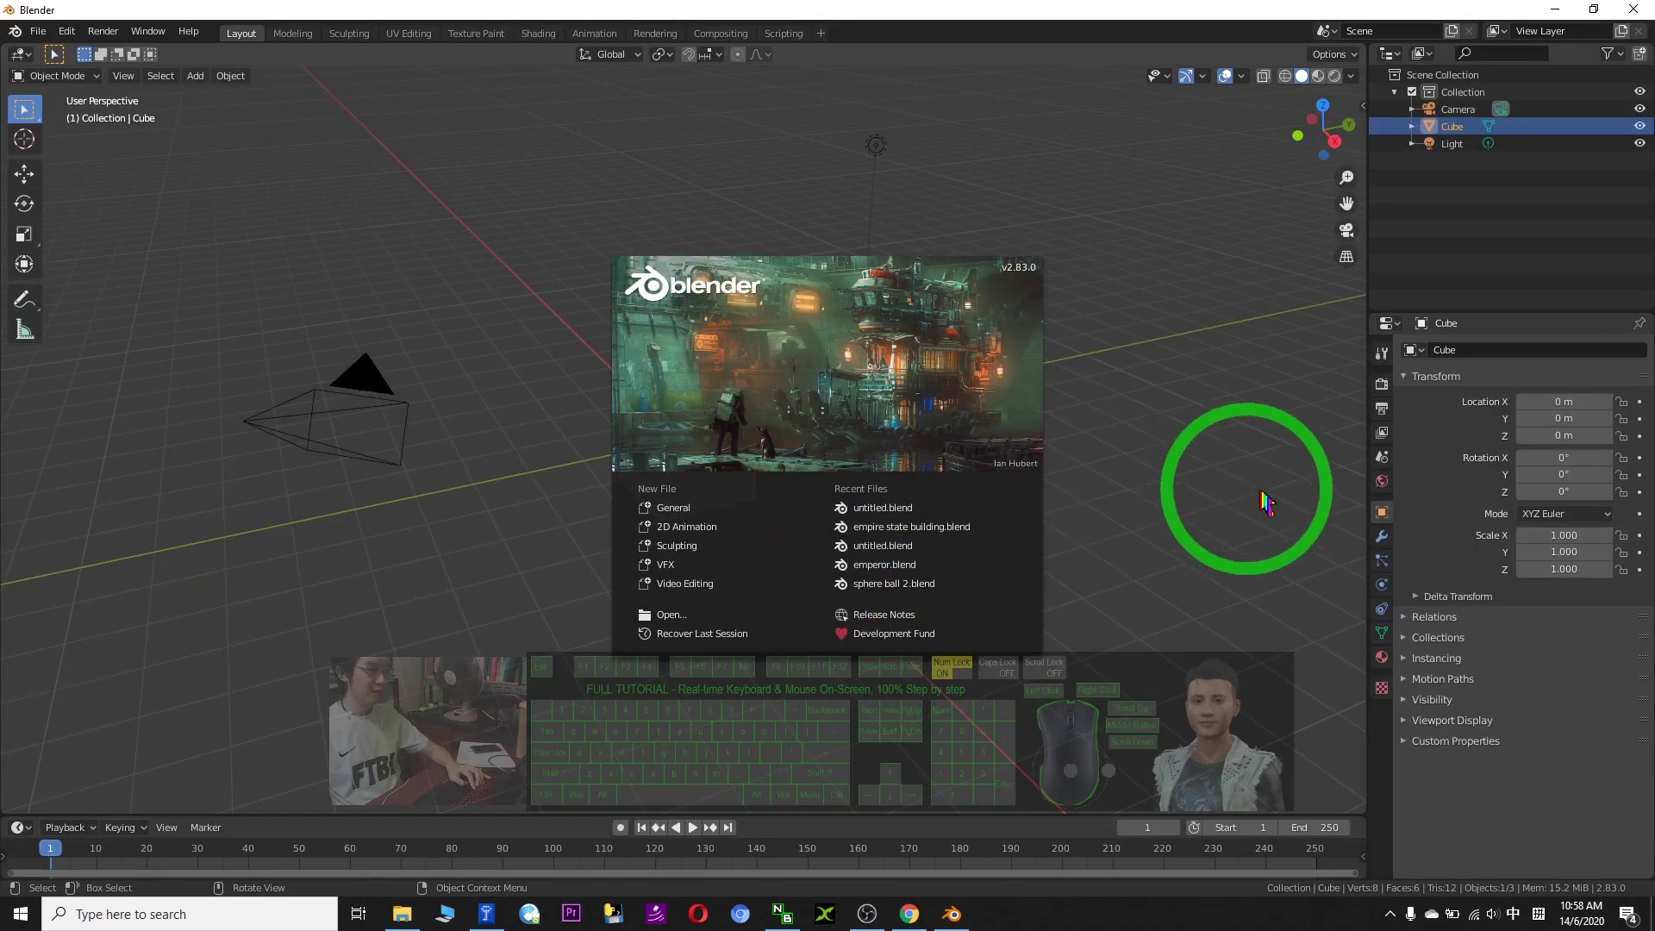
click(1201, 474)
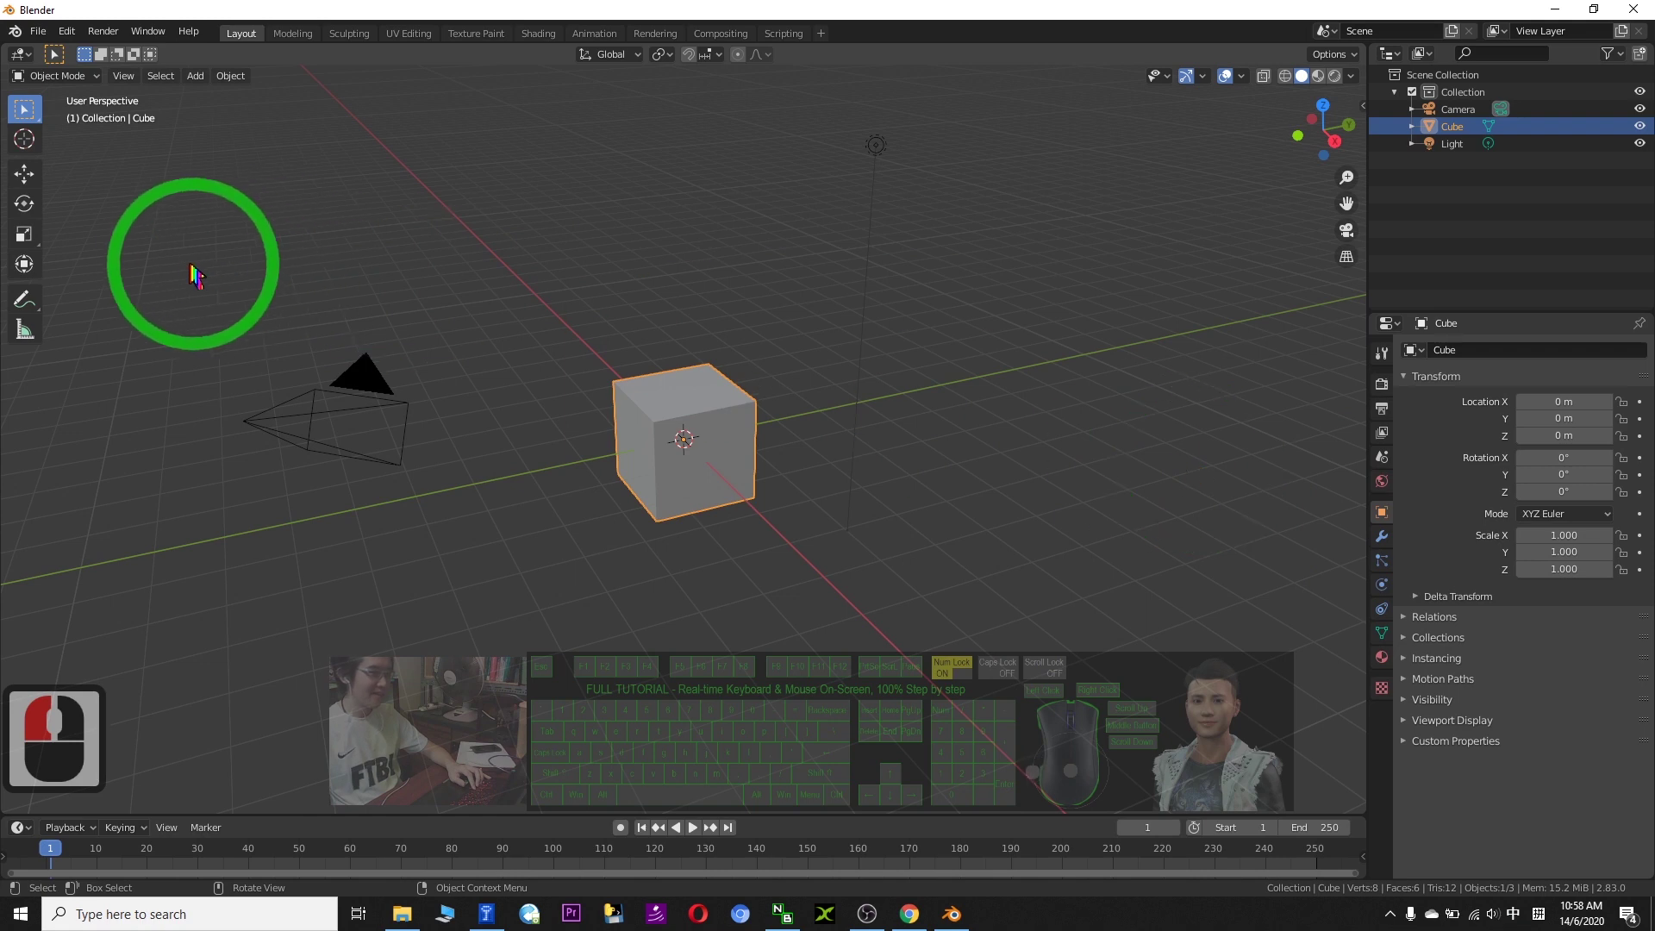
Step: Delete the default camera, cube and light, then add a mesh UV Sphere at the origin
drag(179, 262, 1186, 691)
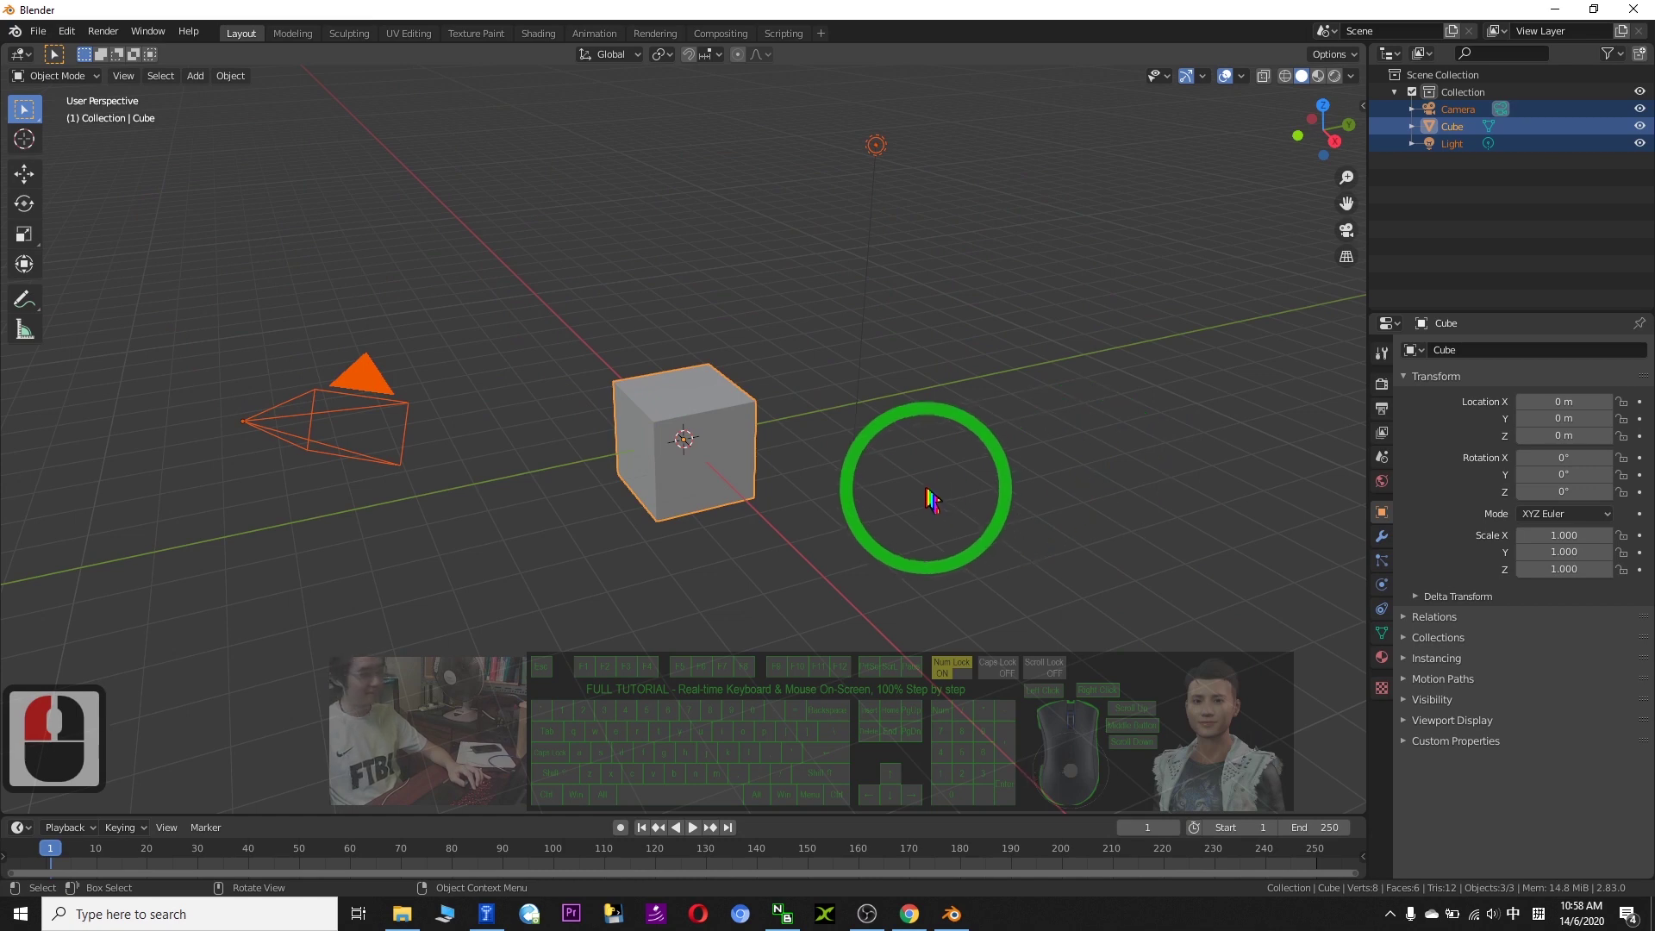
key(Delete)
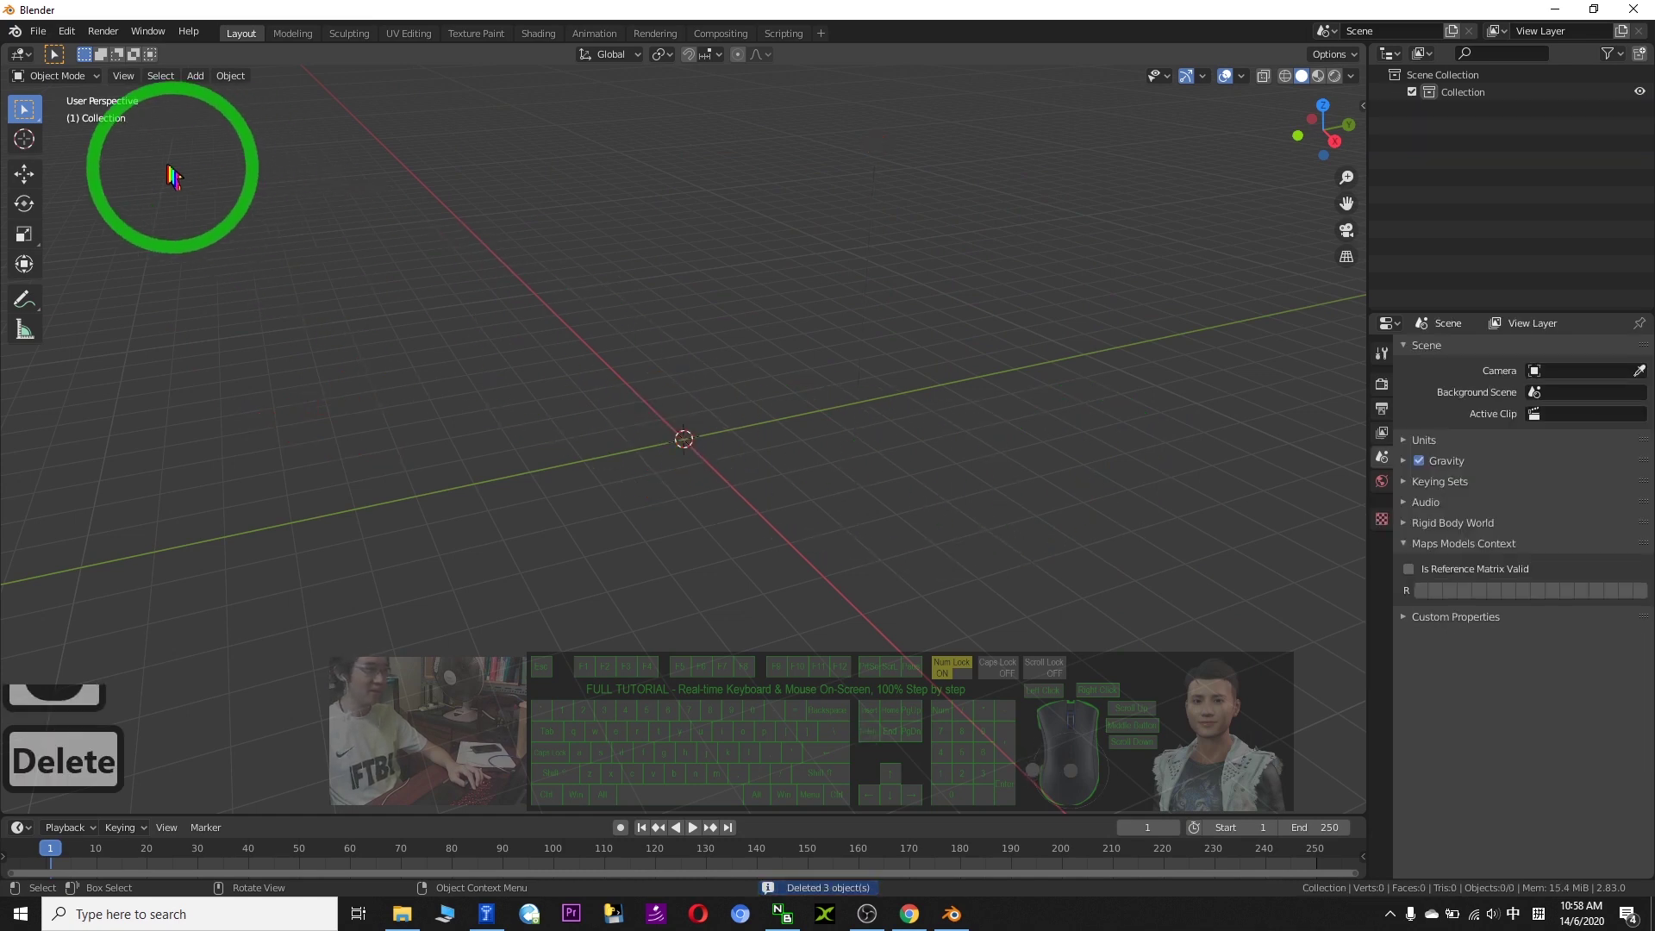
click(196, 76)
mouse_move(217, 100)
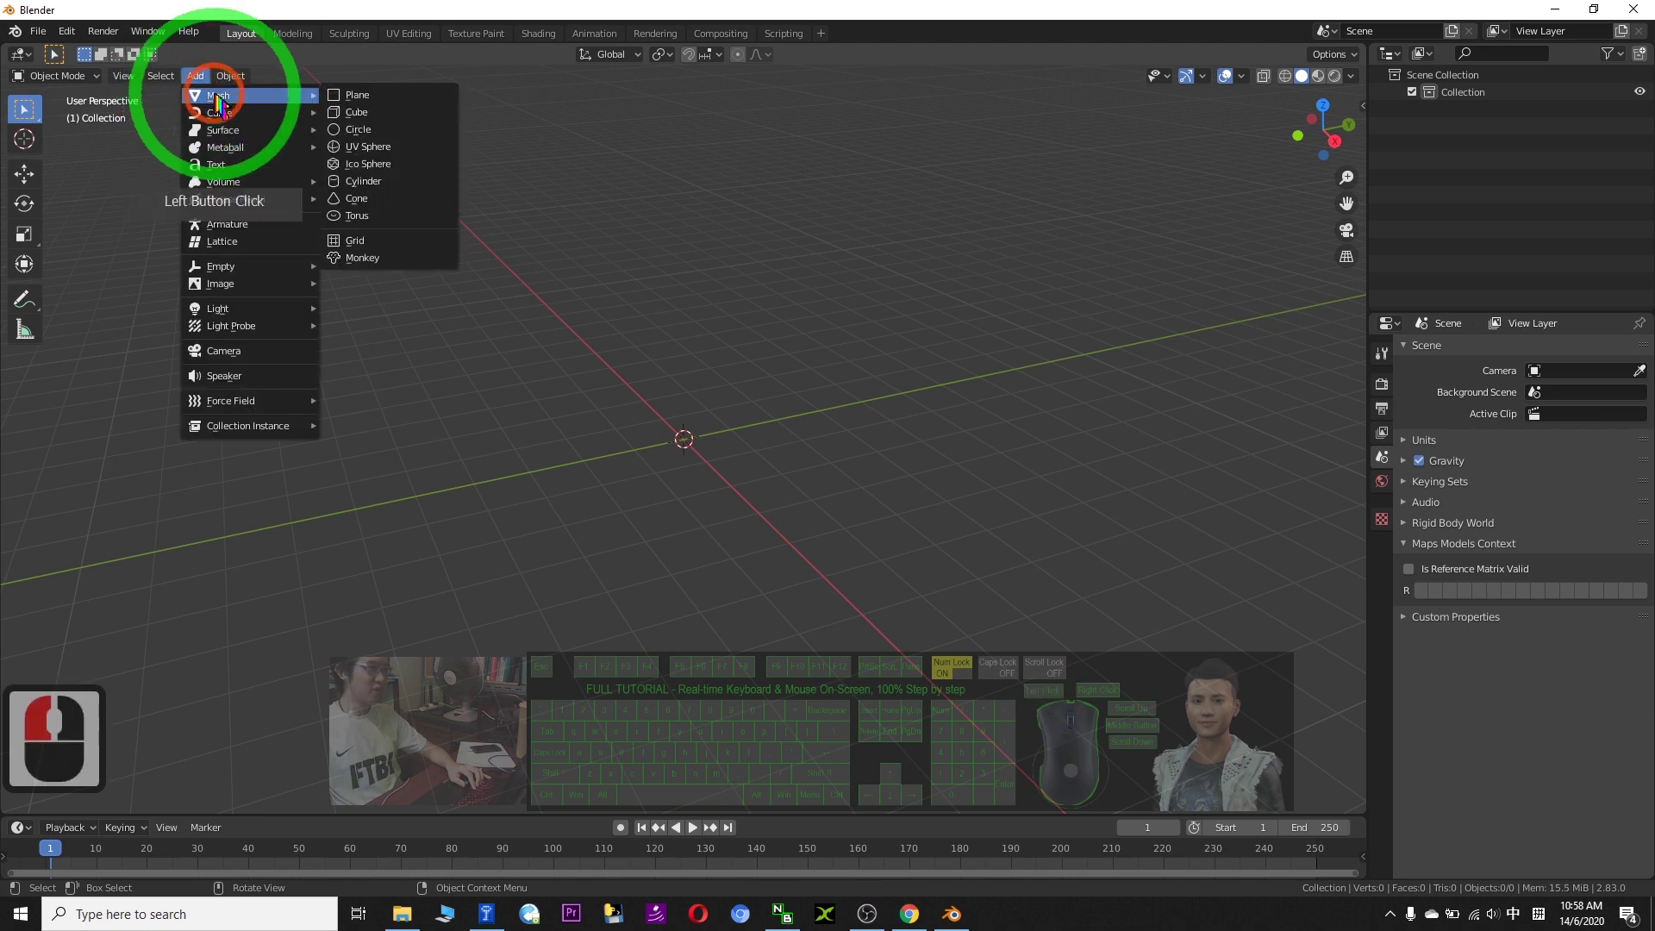
click(377, 151)
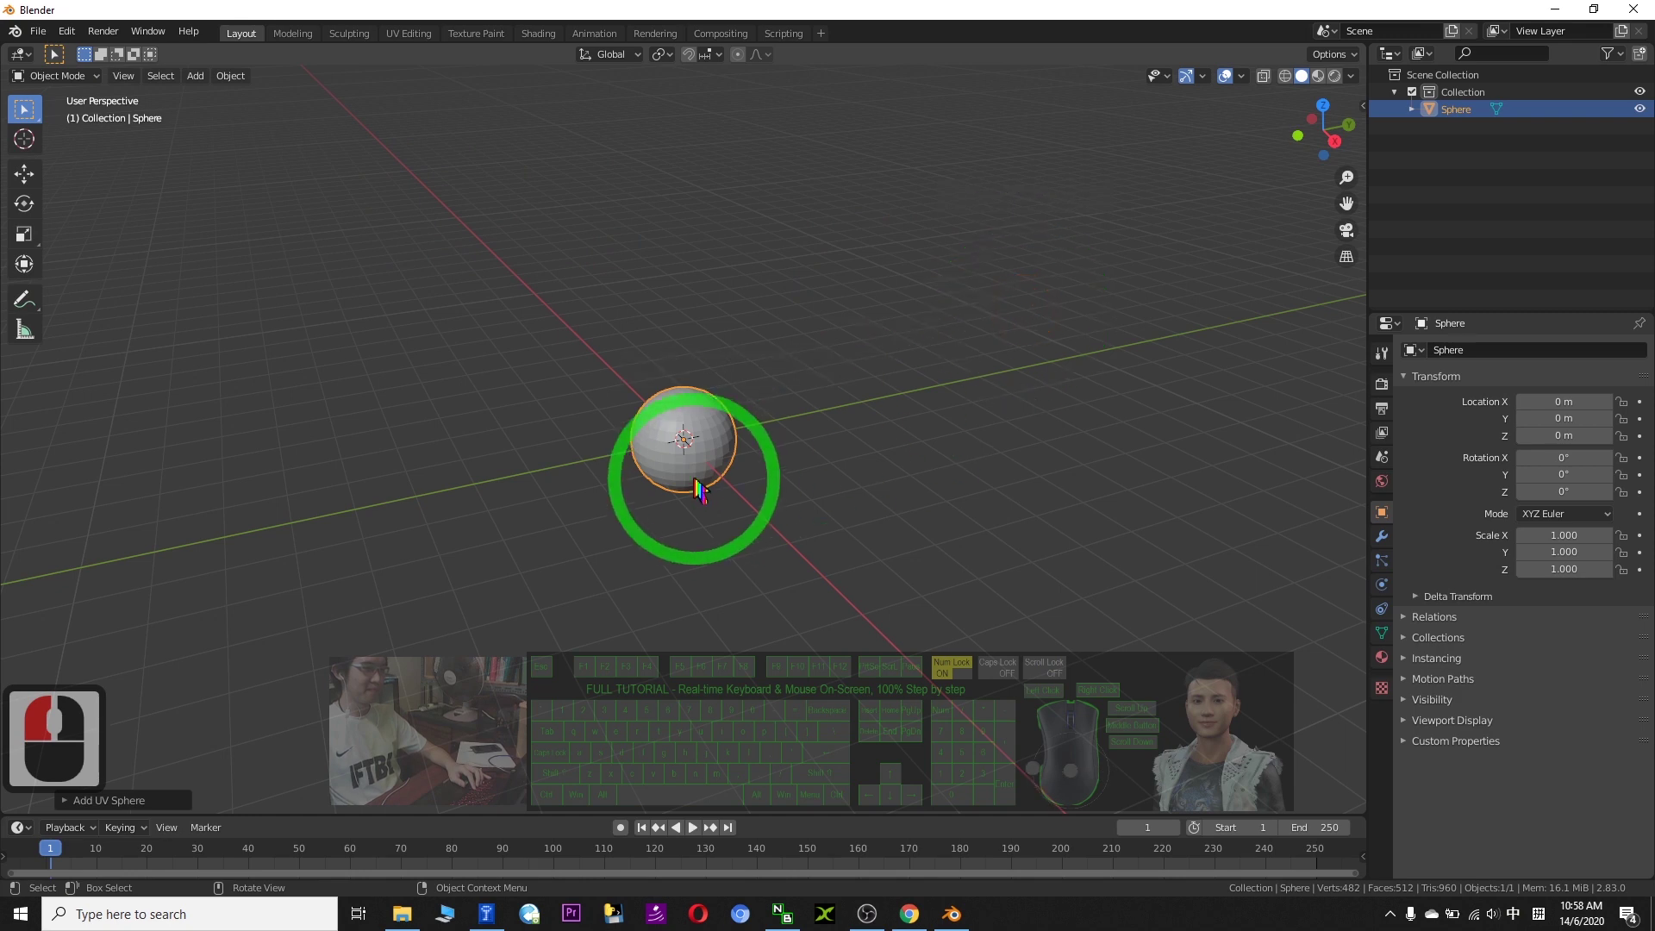
Step: Add a new material to the sphere with an Image Texture base colour using Desktop's rural_landscape.jpg
click(1382, 657)
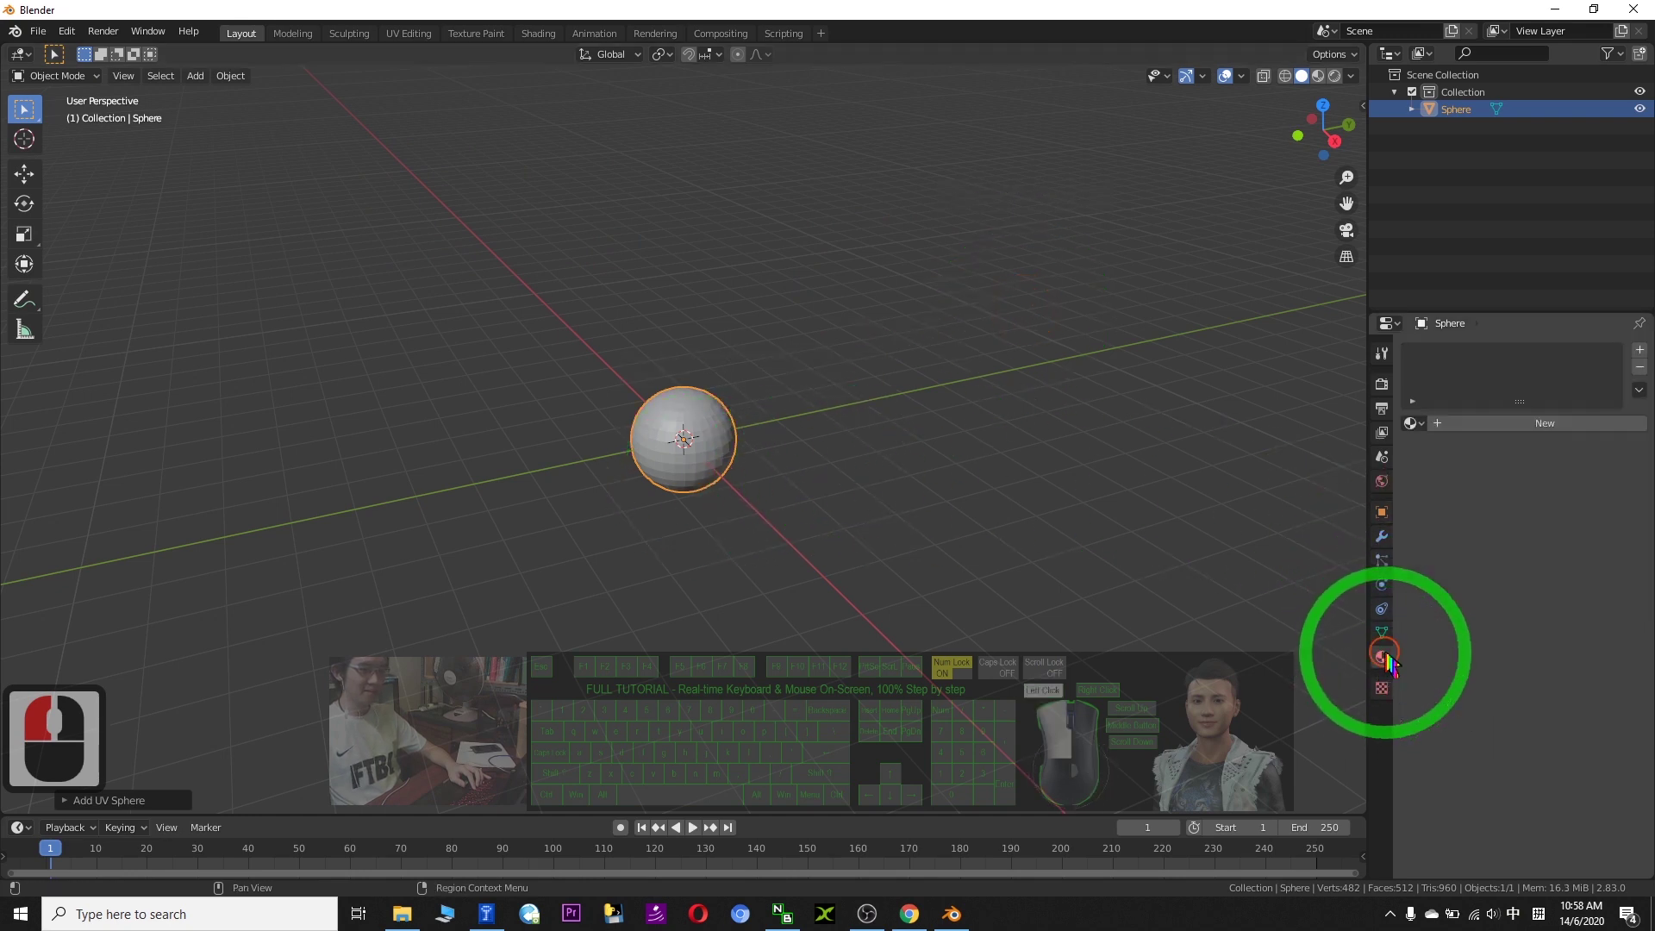
click(1441, 424)
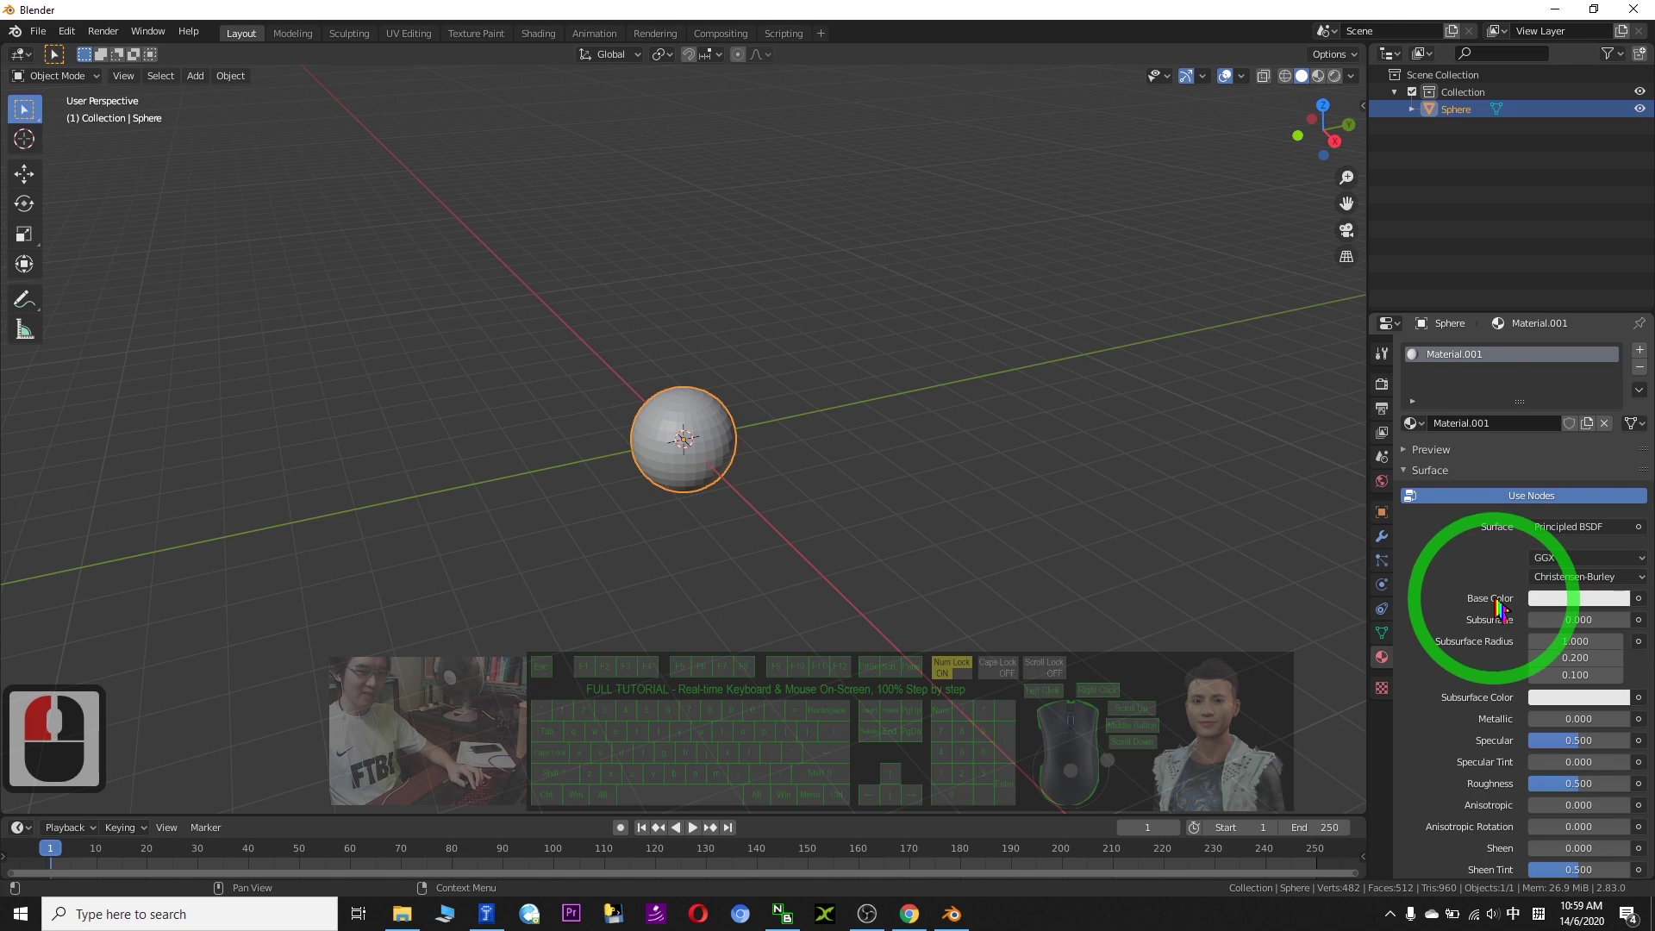
click(1639, 599)
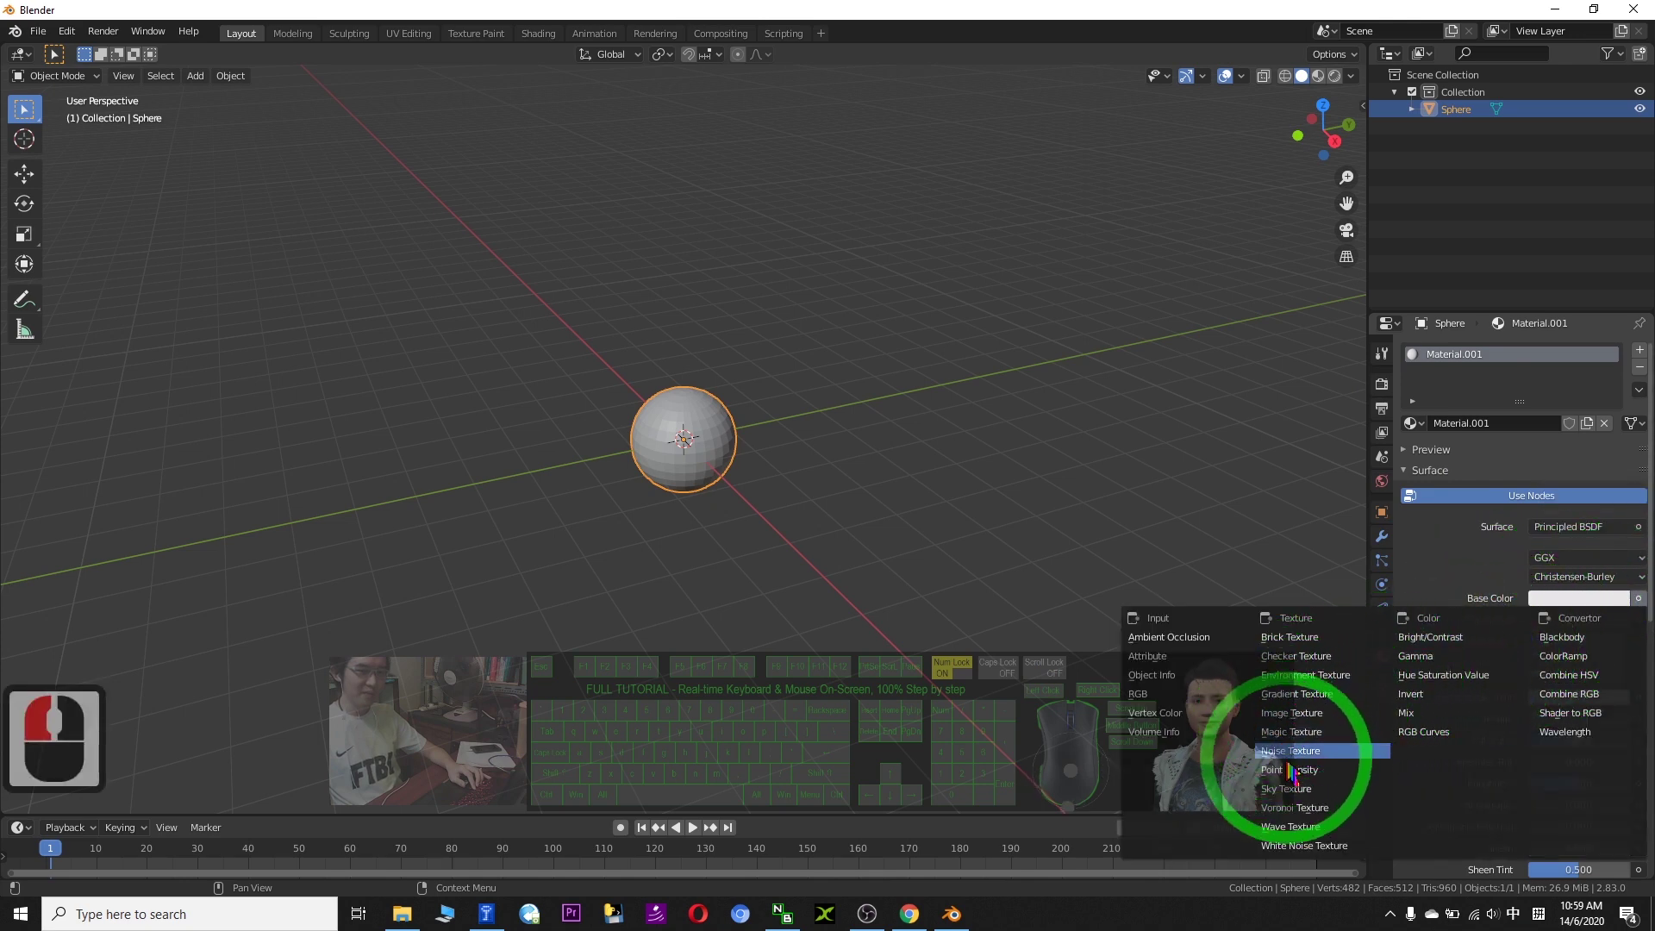
click(1301, 714)
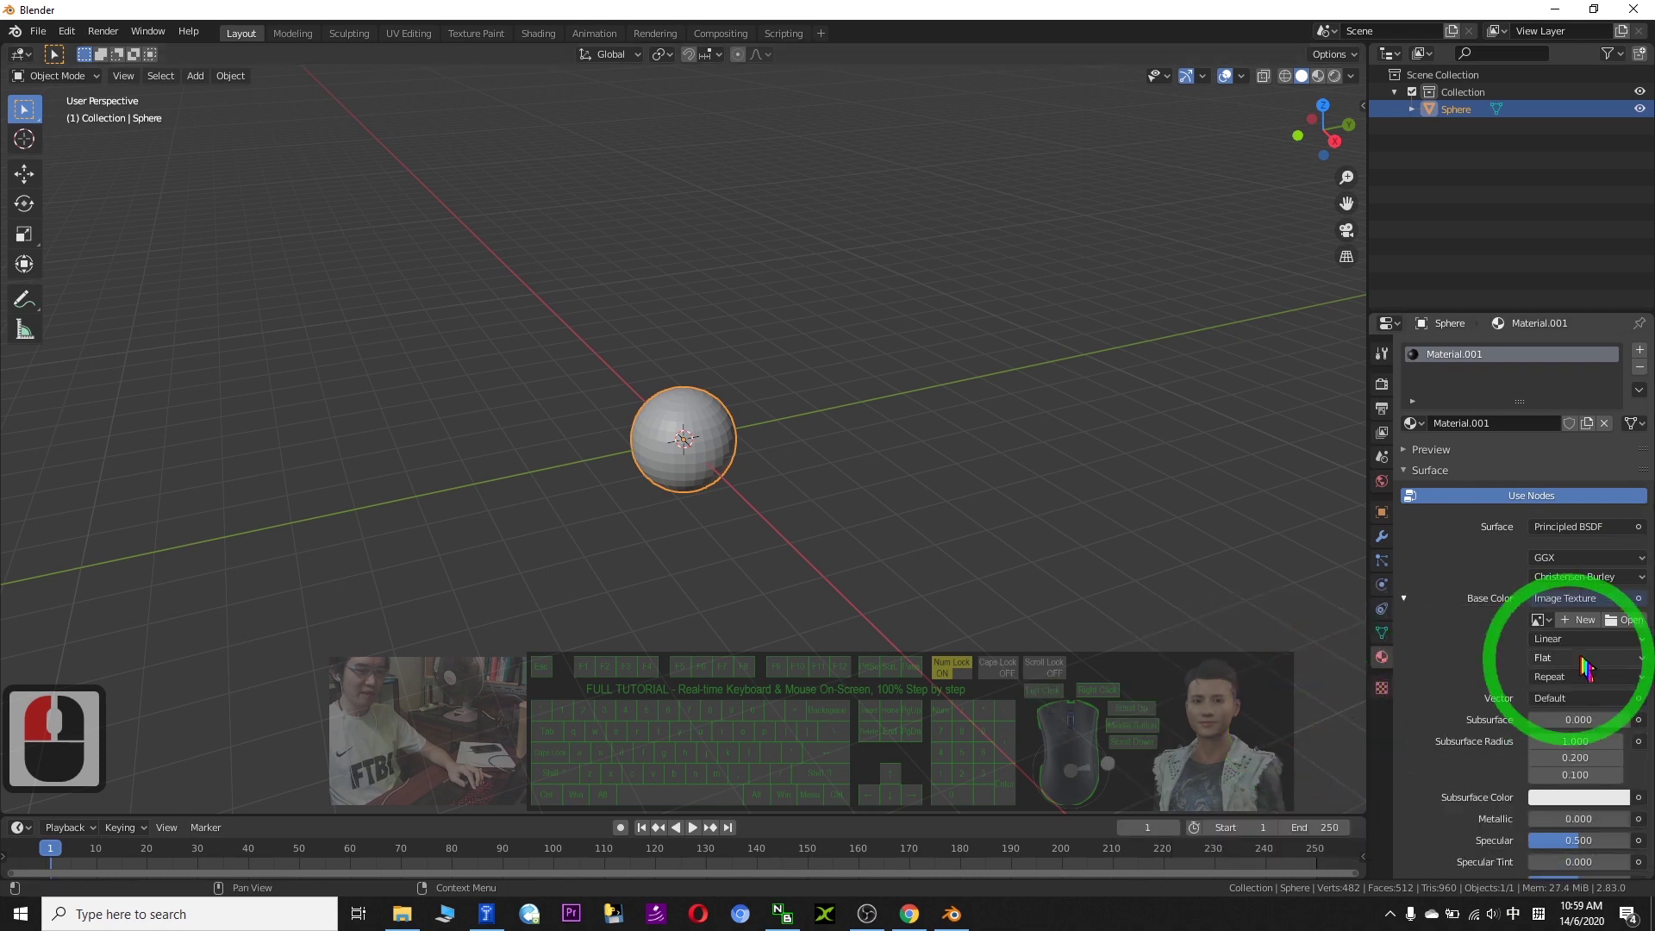
click(1626, 622)
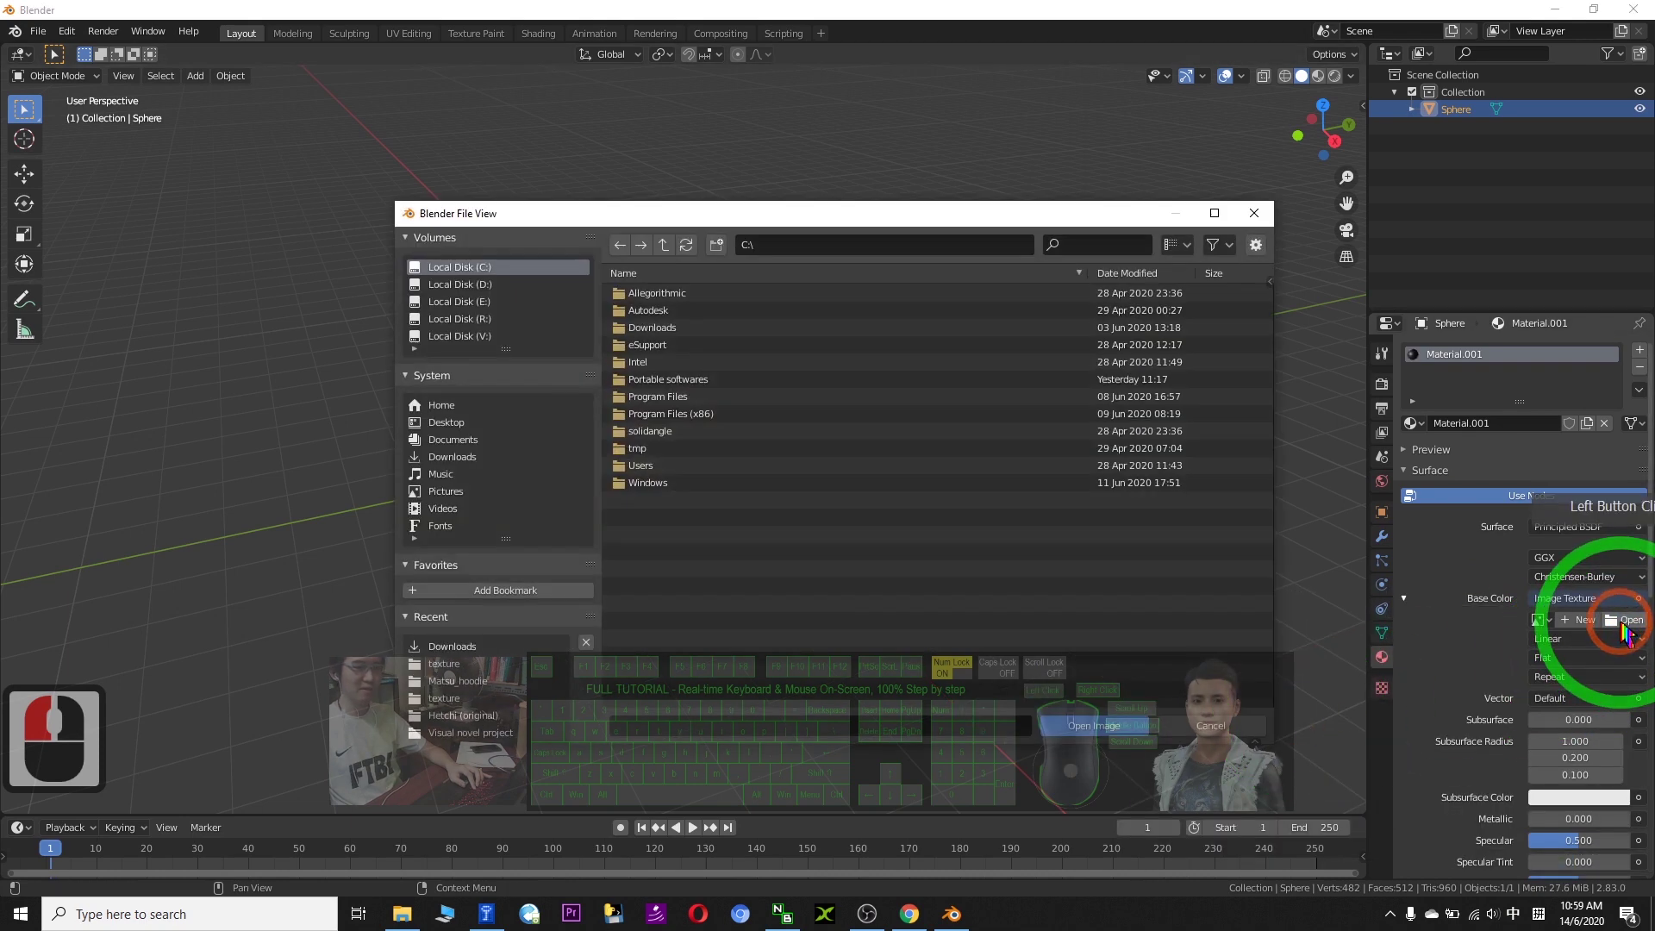
click(446, 422)
click(659, 296)
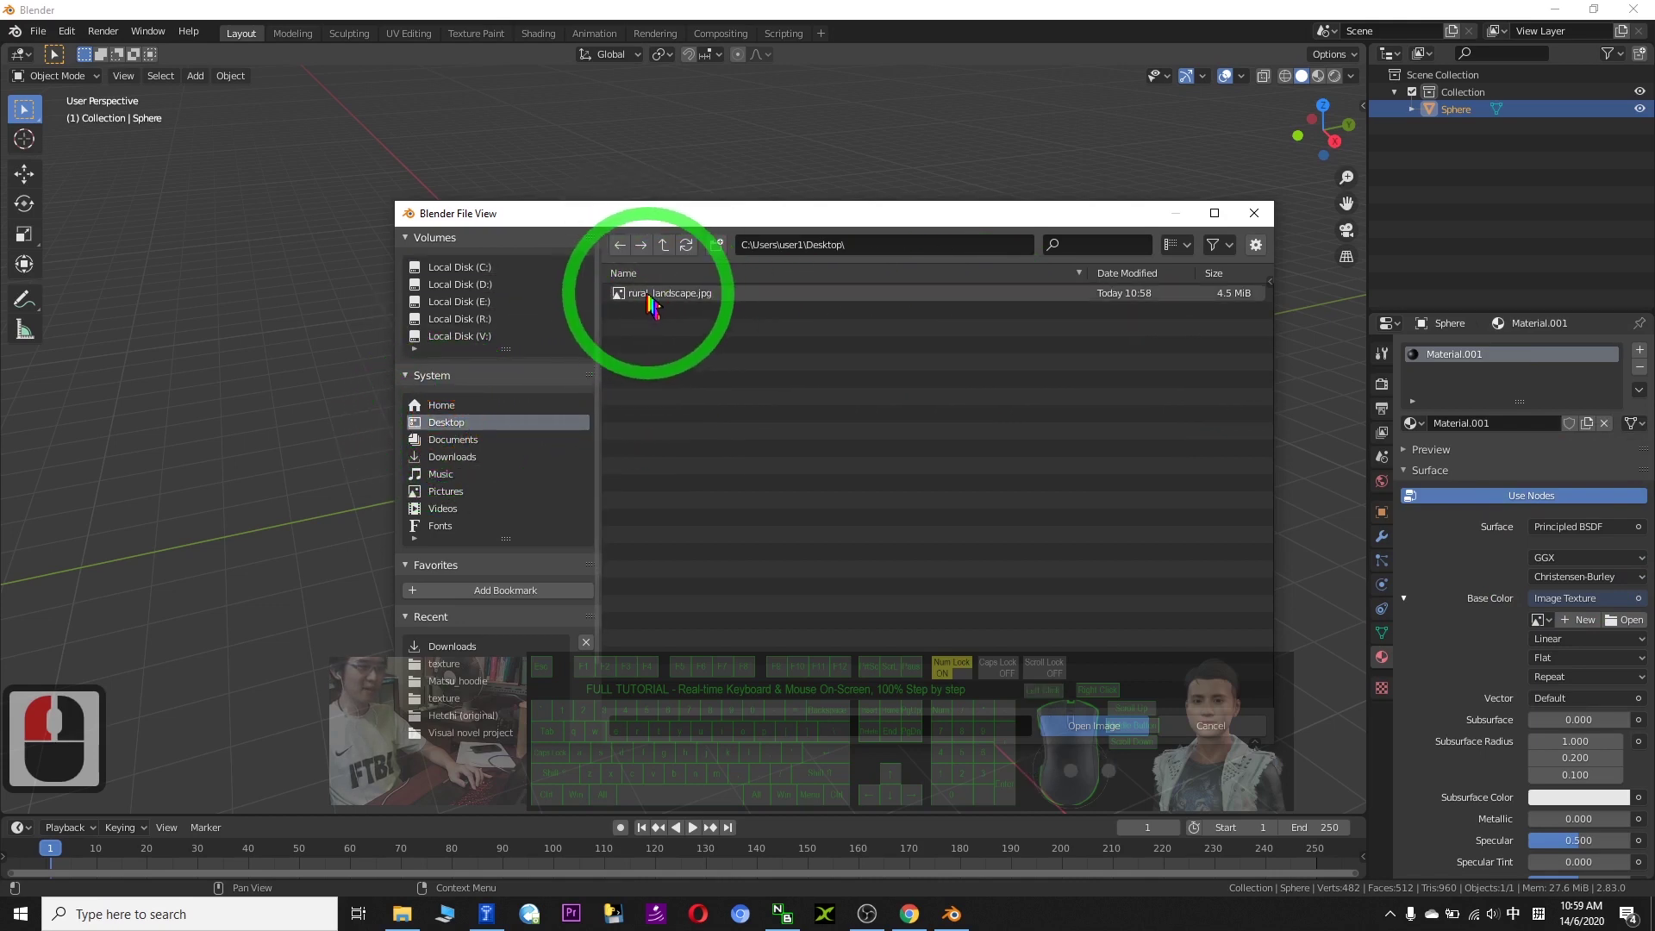
double_click(650, 297)
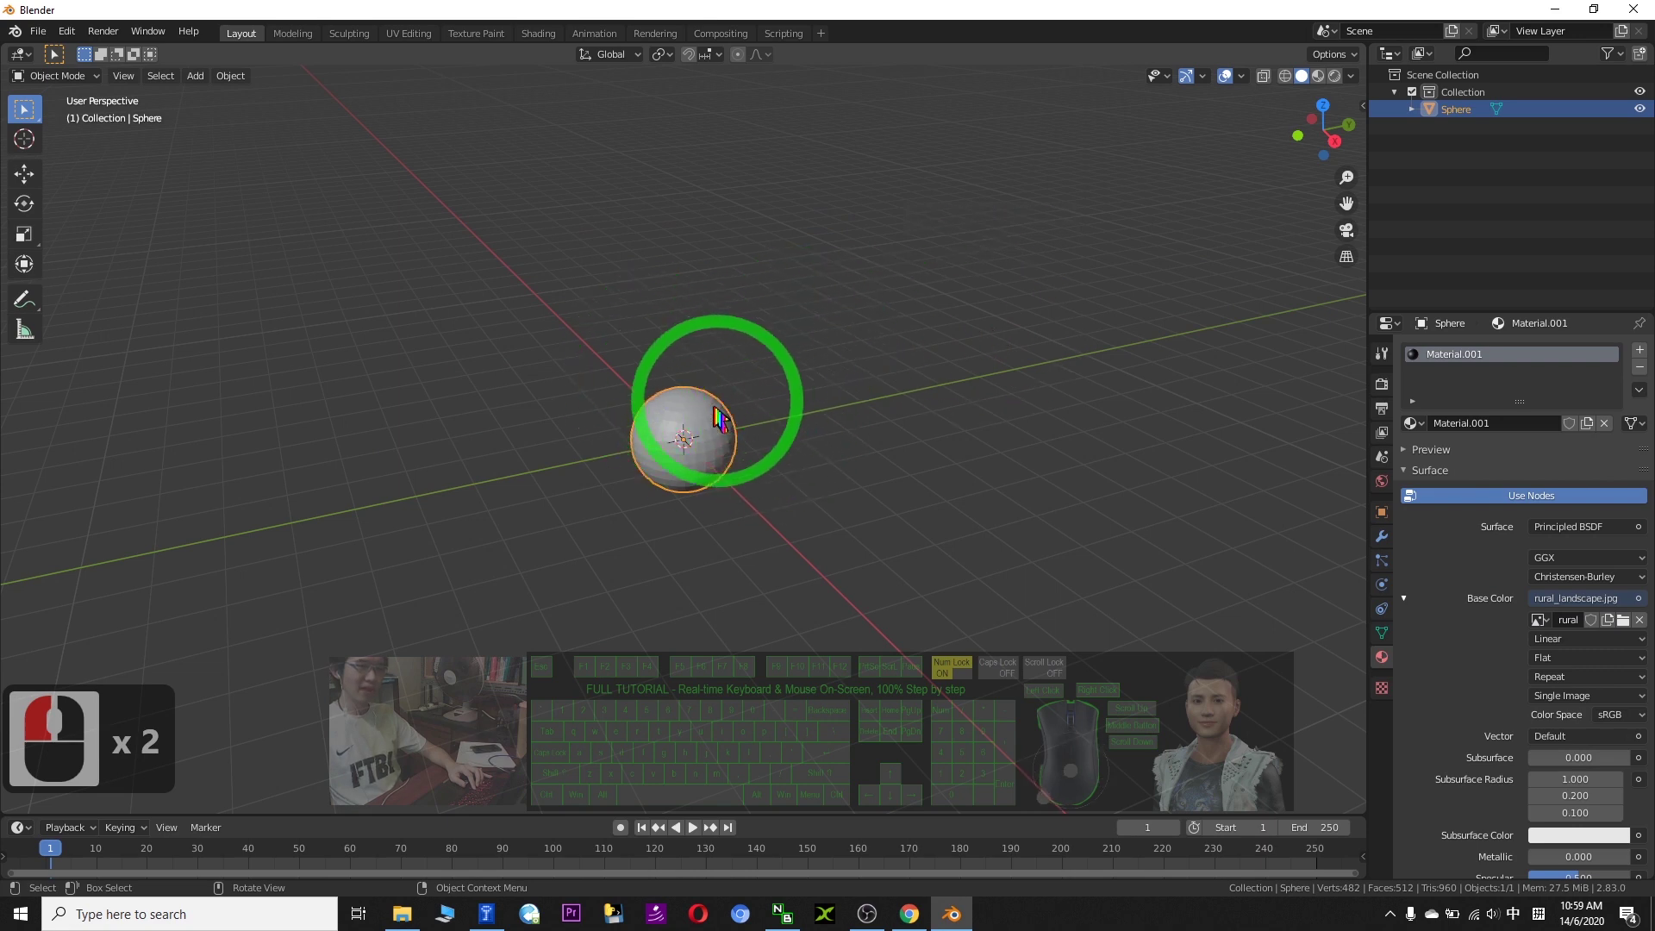
Step: Switch the viewport to Material Preview to show the landscape texture on the sphere
click(1318, 75)
scroll(683, 436, up, 7)
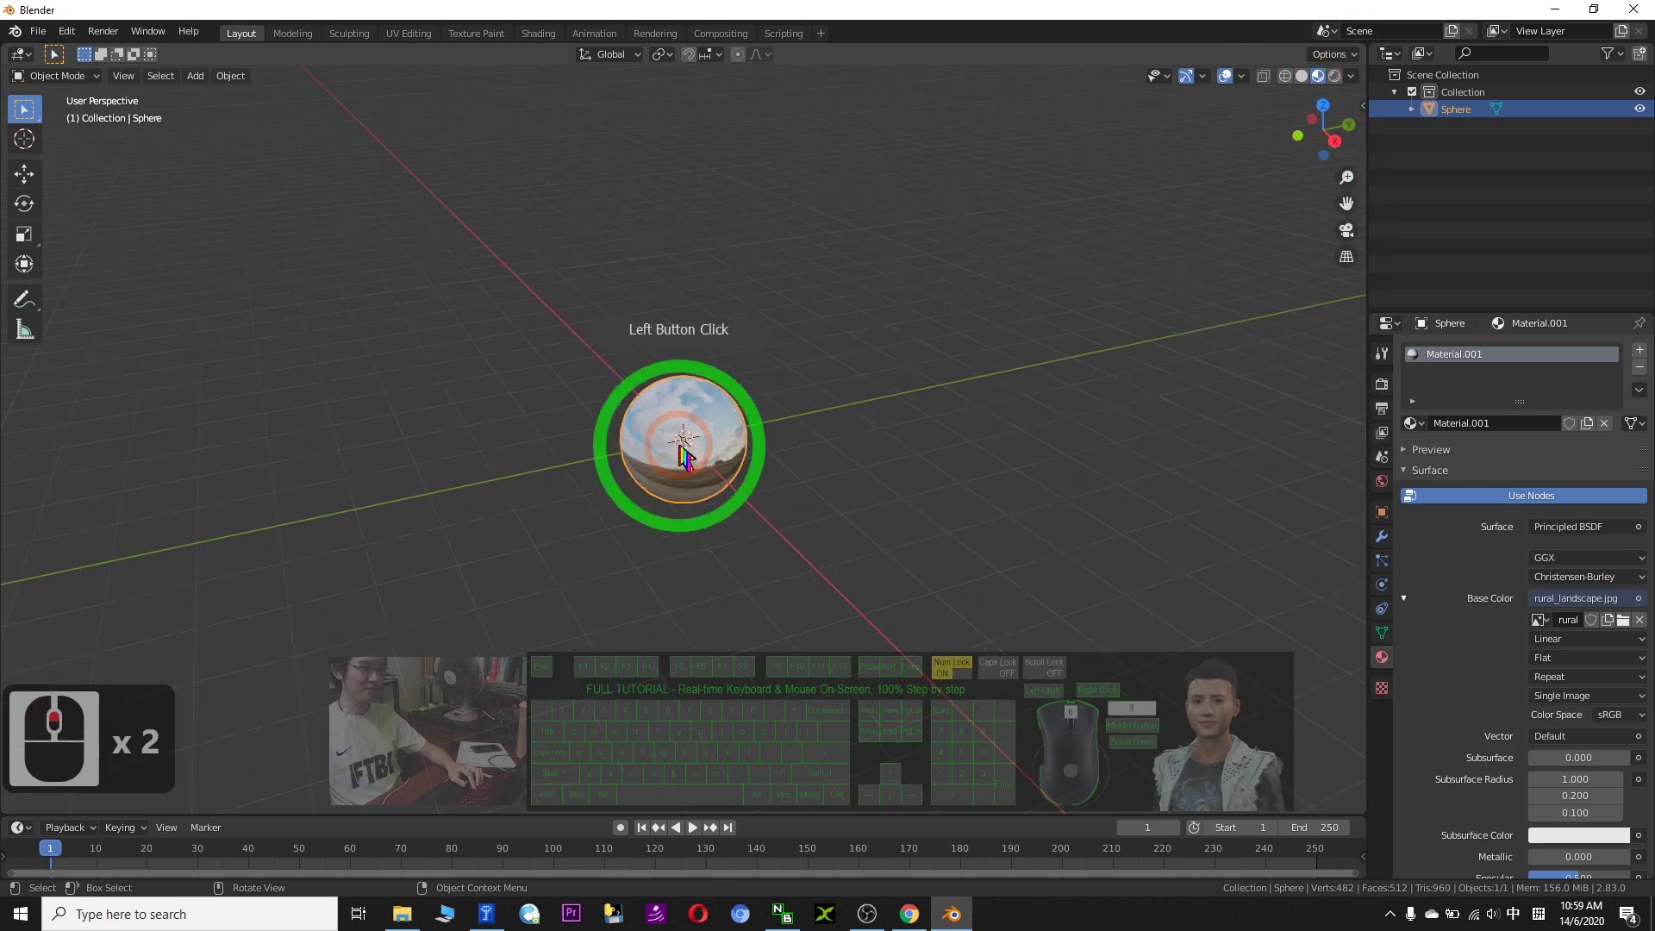
middle_click(1116, 507)
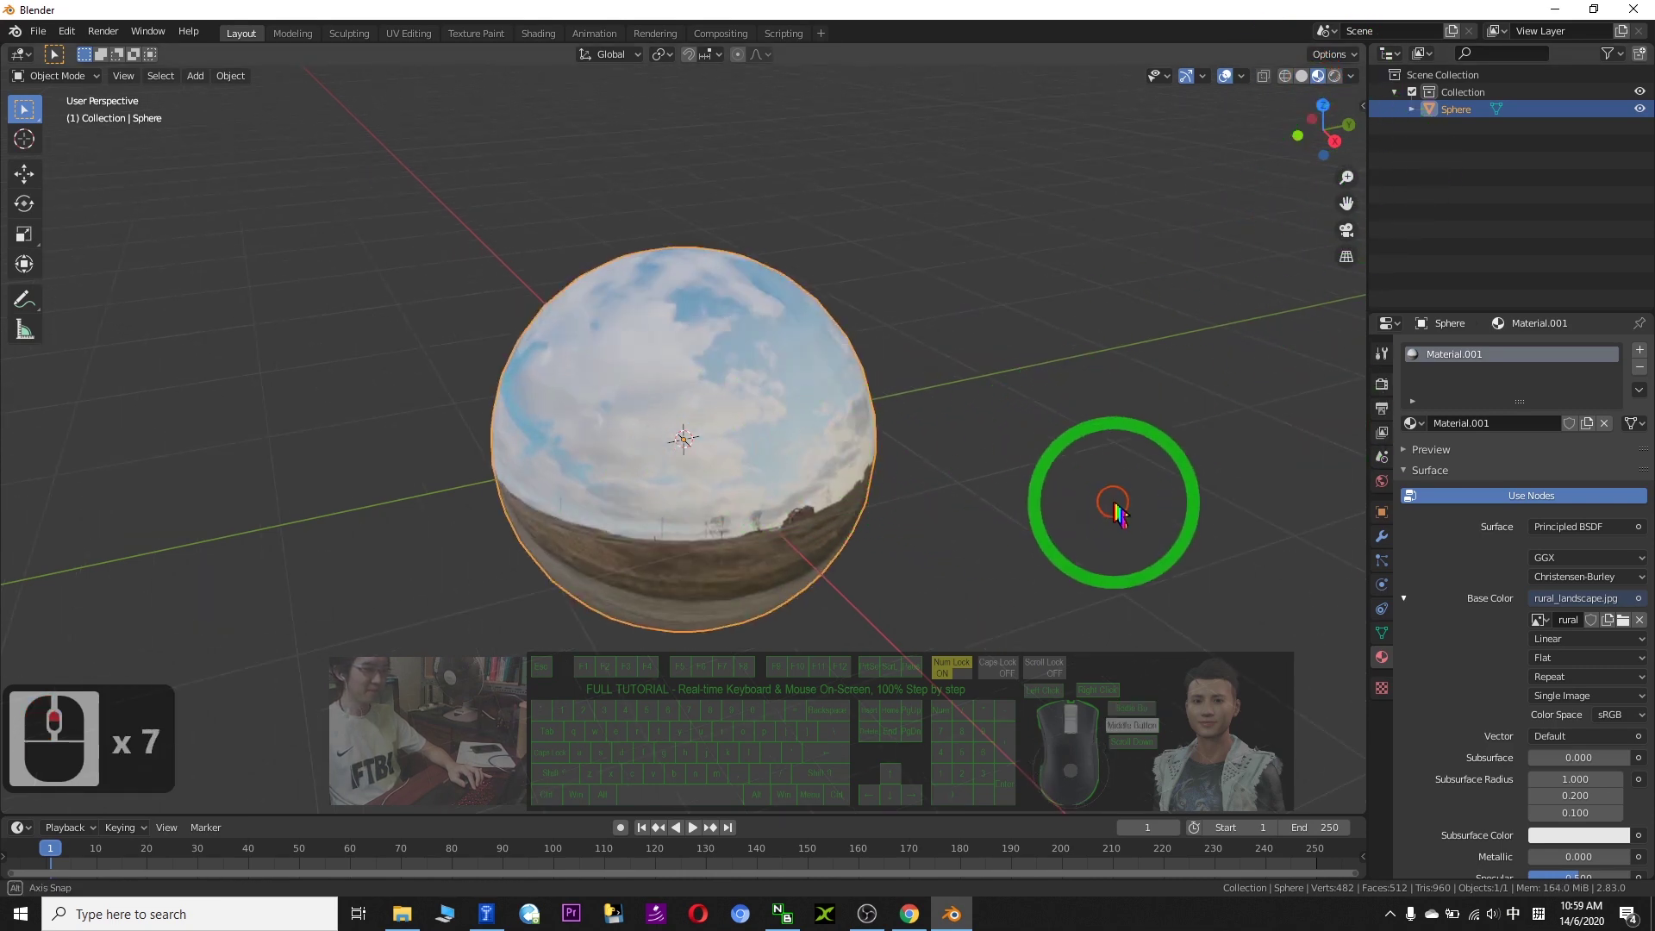
drag(1114, 509, 1078, 540)
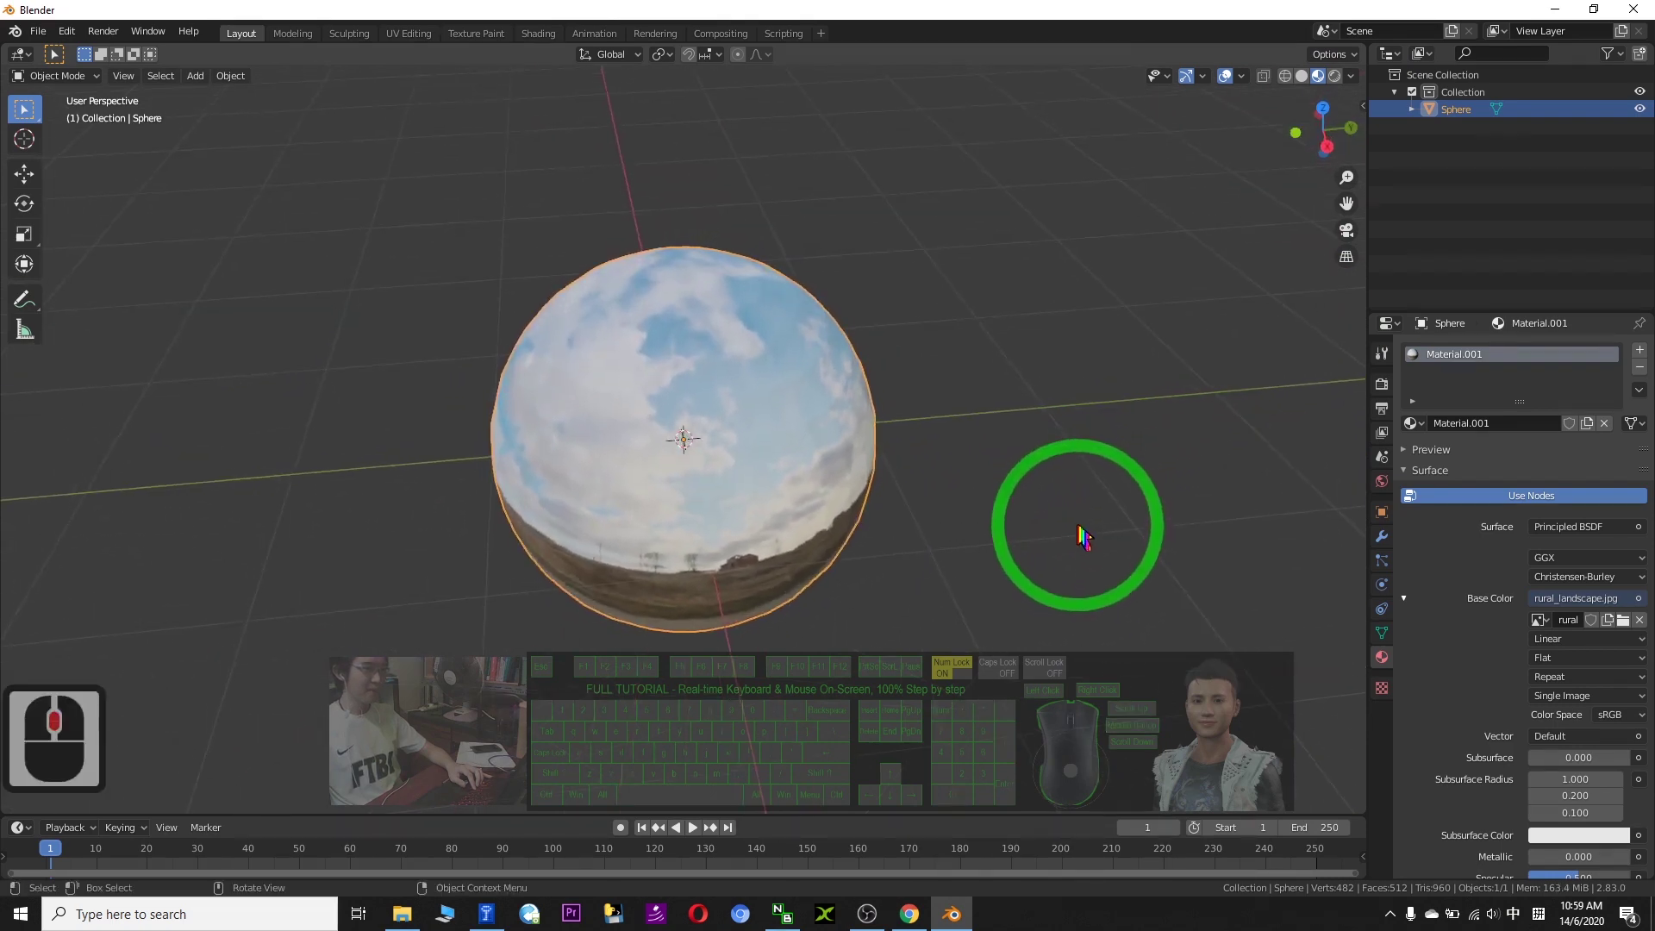
scroll(899, 494, down, 3)
scroll(899, 494, down, 2)
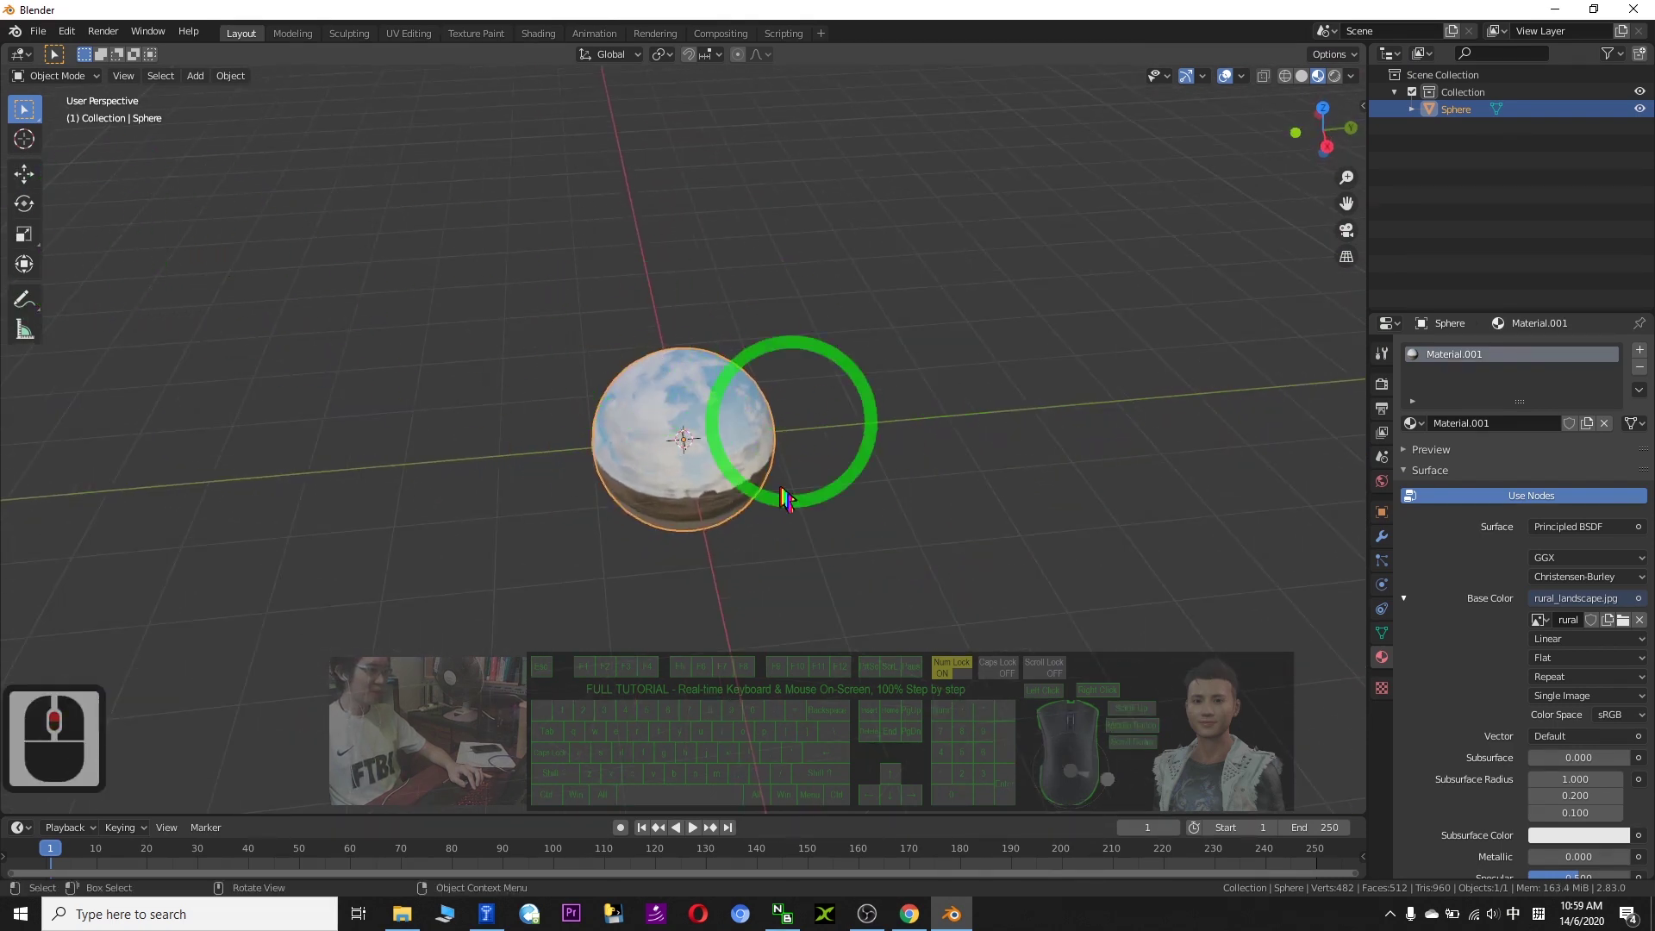
scroll(9, 262, up, 2)
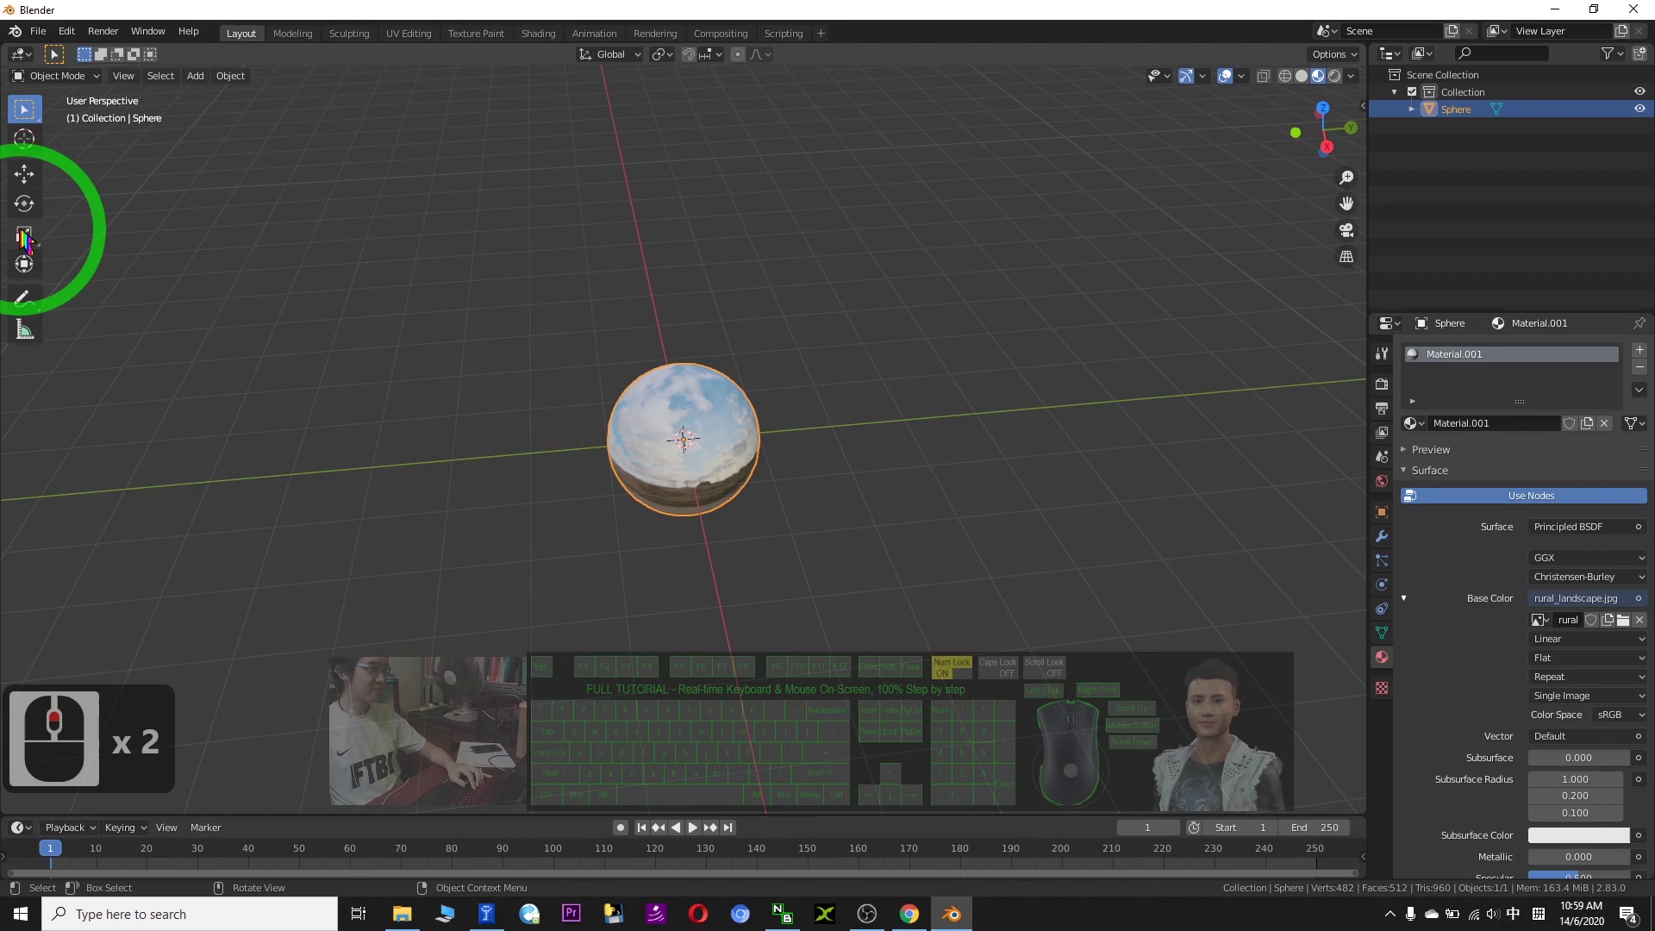
Step: Scale the sphere up roughly 249 times so the landscape image surrounds the view
click(24, 234)
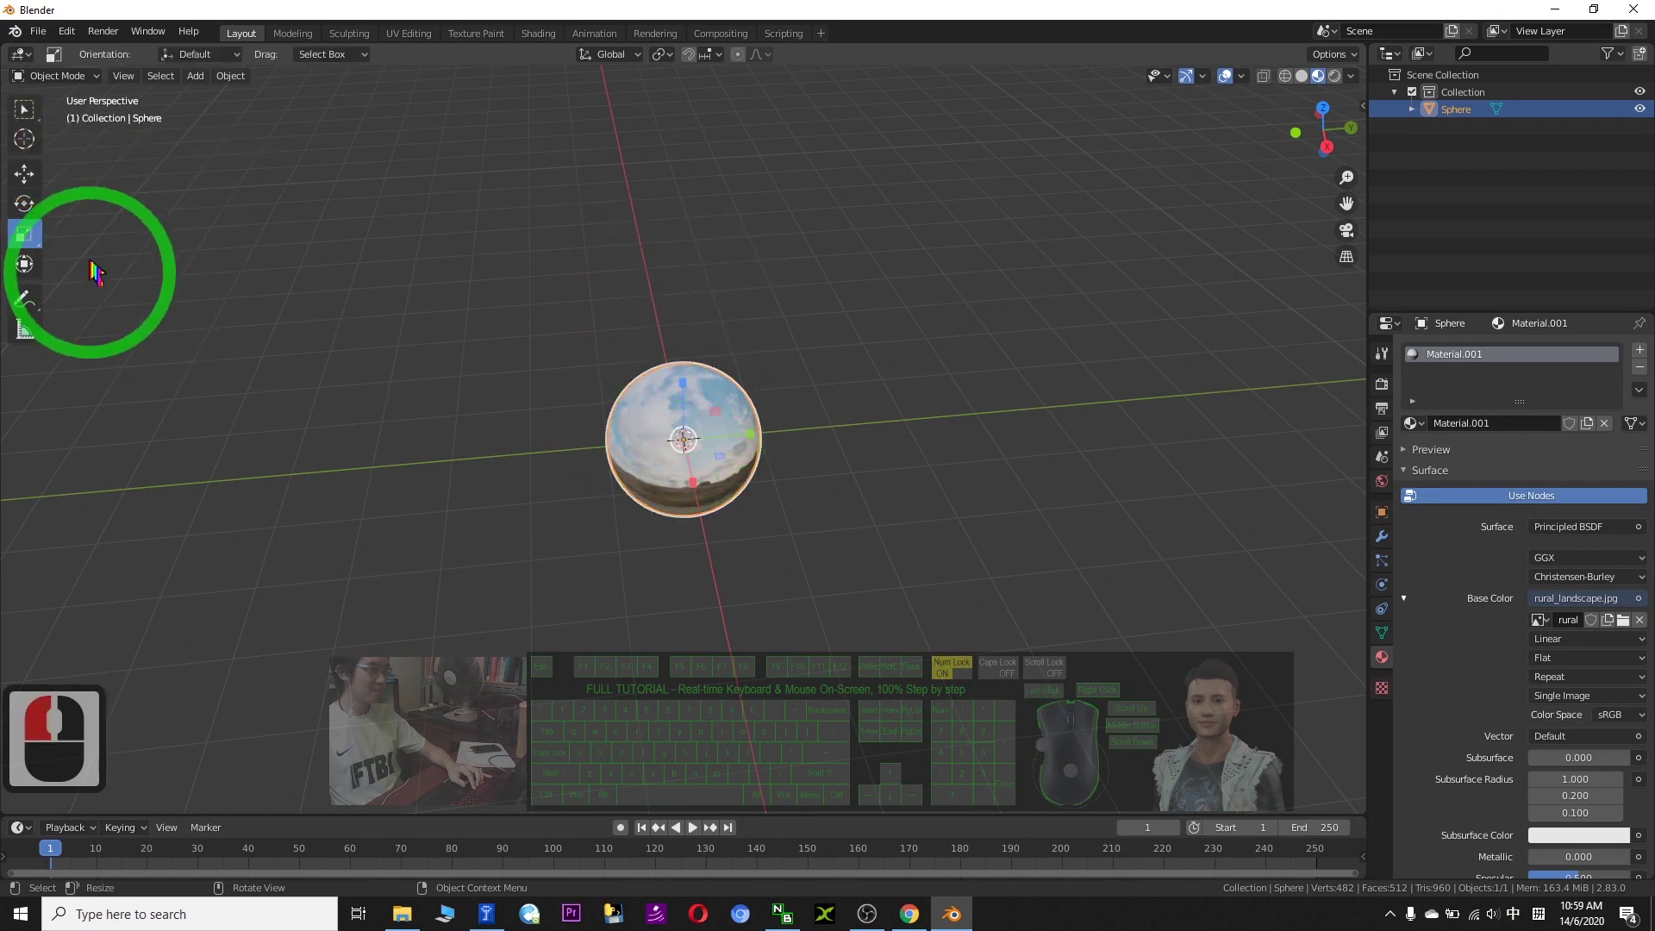
click(681, 396)
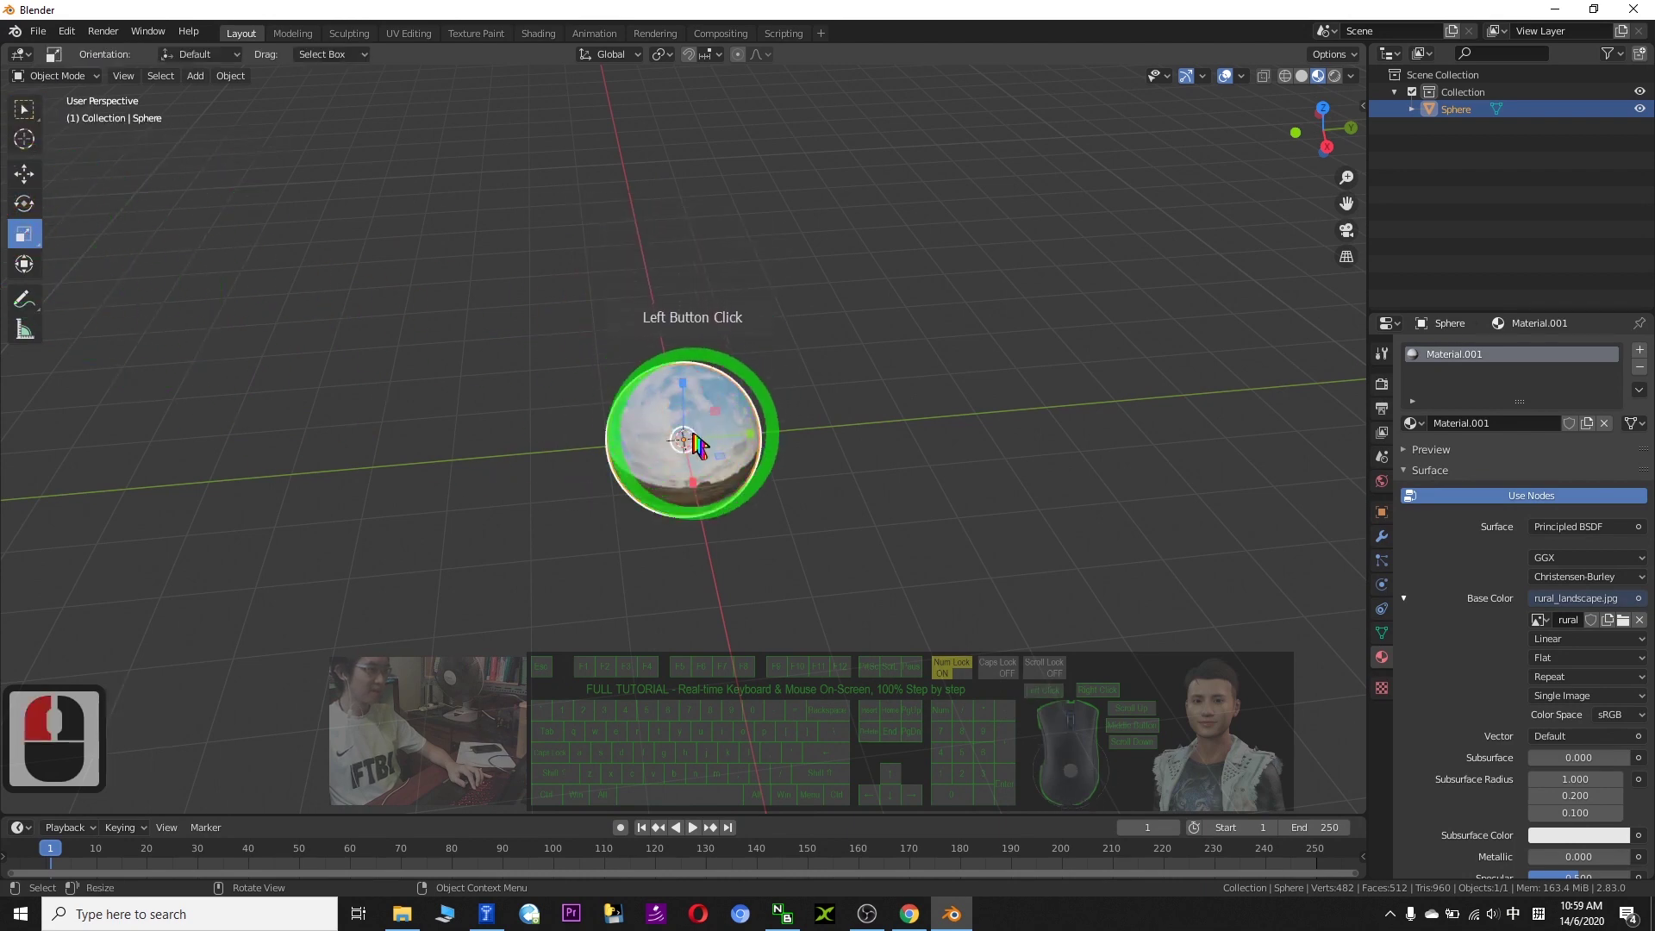
drag(696, 443, 1009, 75)
drag(1108, 739, 1076, 724)
drag(970, 790, 1035, 757)
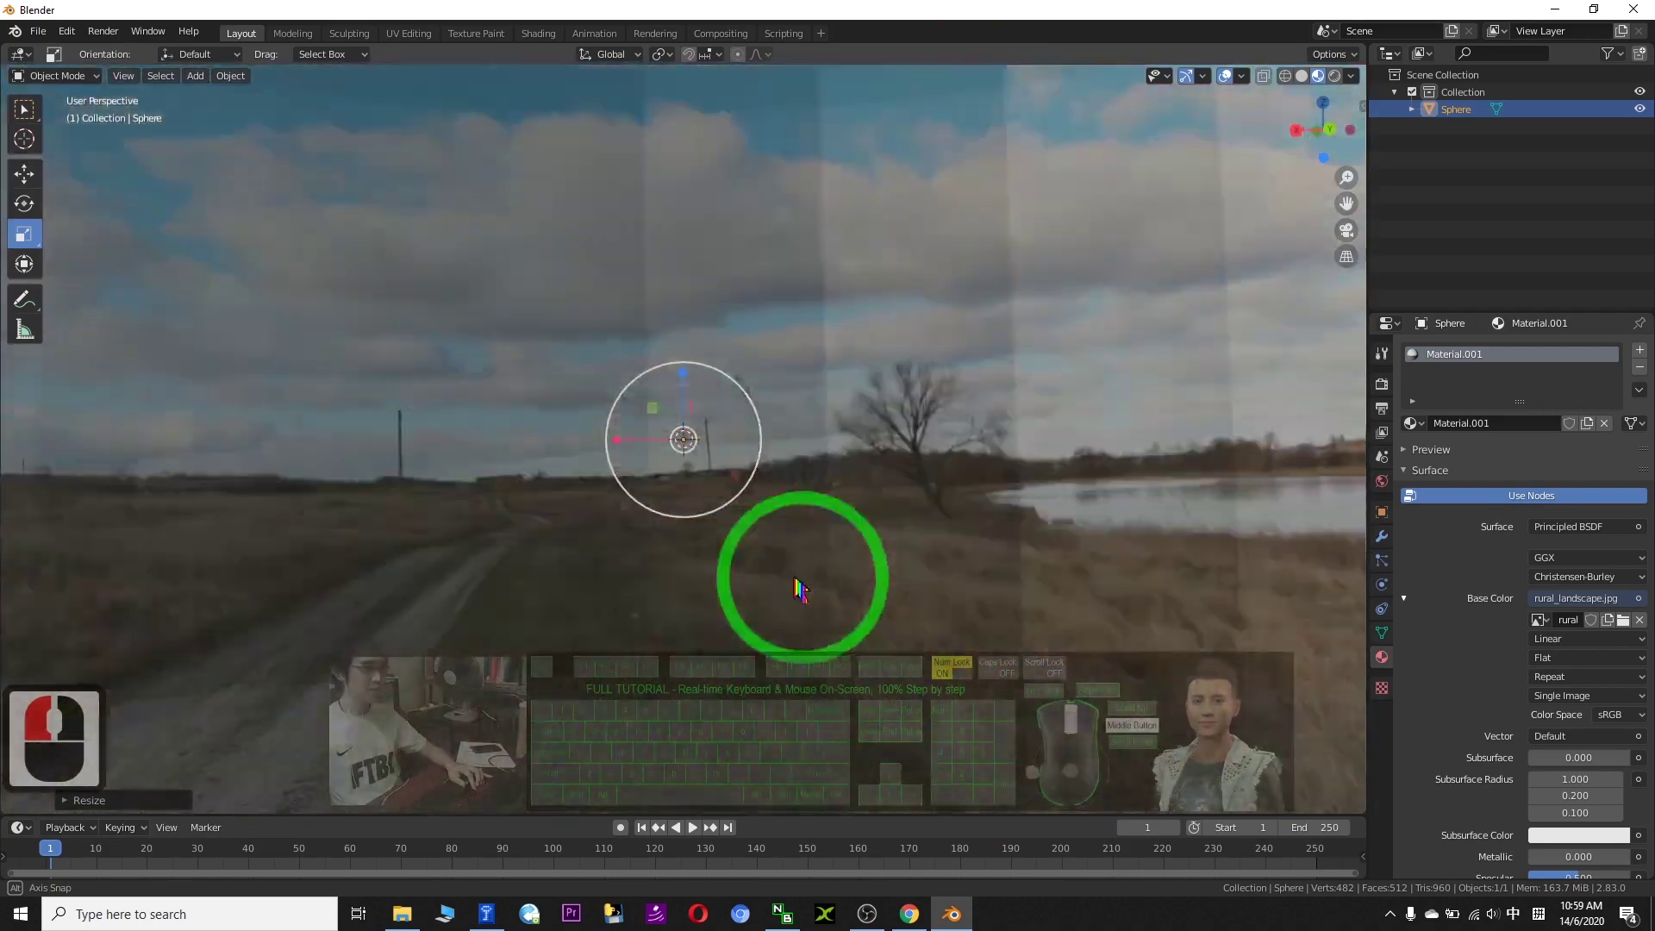
drag(800, 590, 1049, 654)
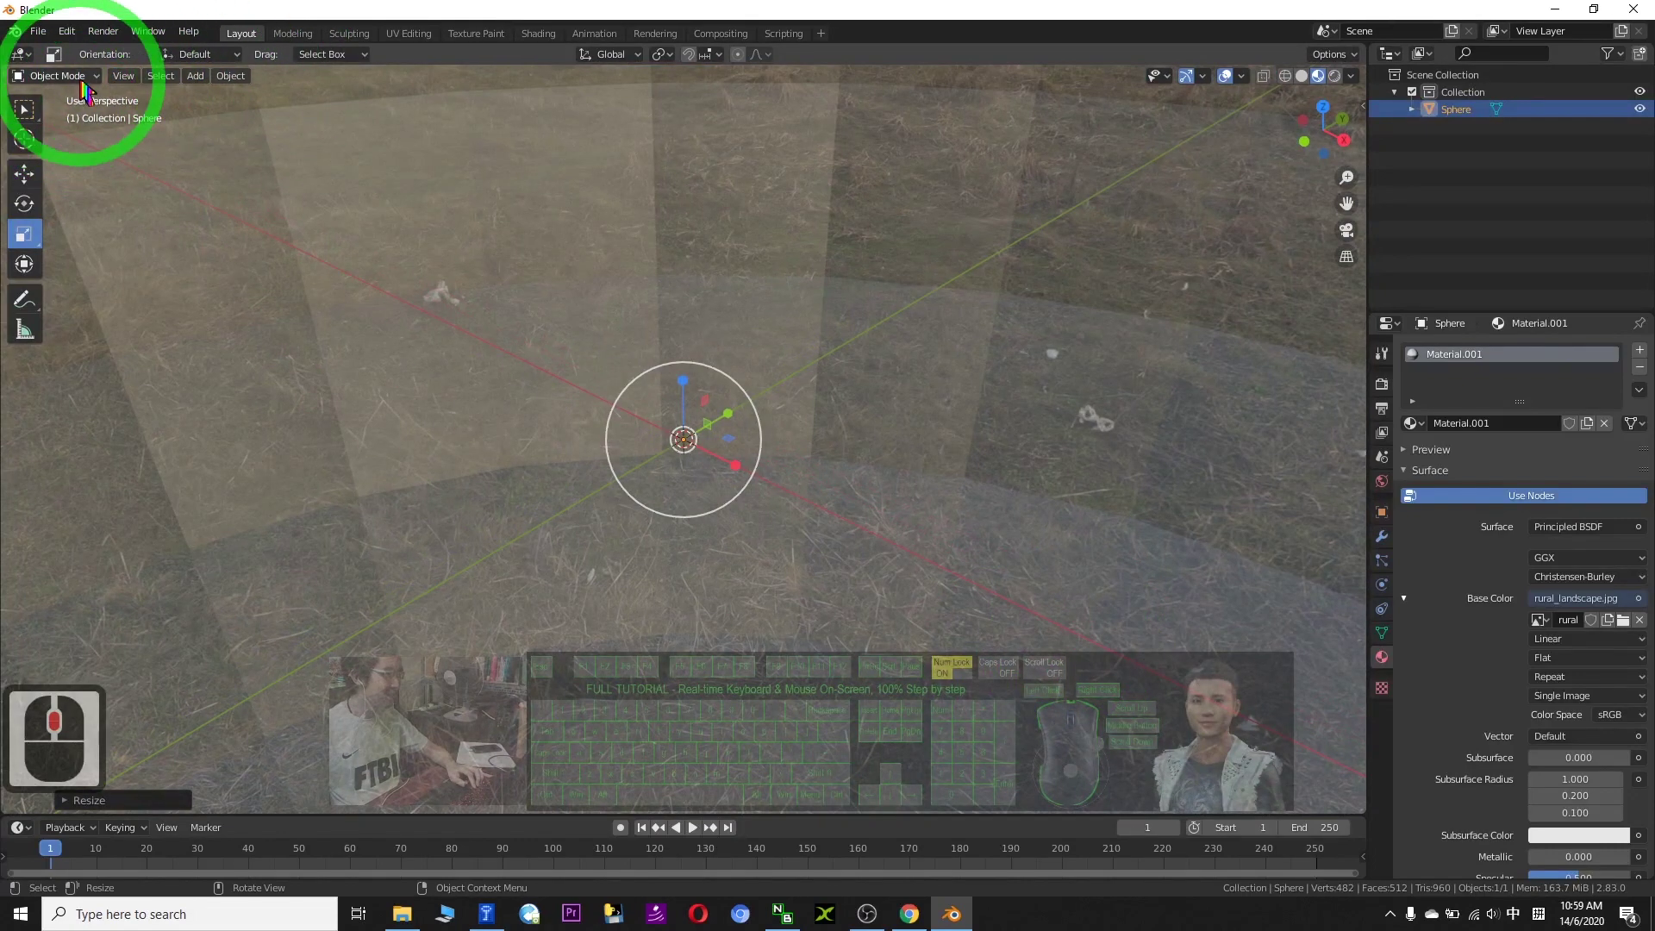
Step: Add a mesh plane at the sphere's centre and scale it into a broad ground surface
click(196, 76)
mouse_move(221, 98)
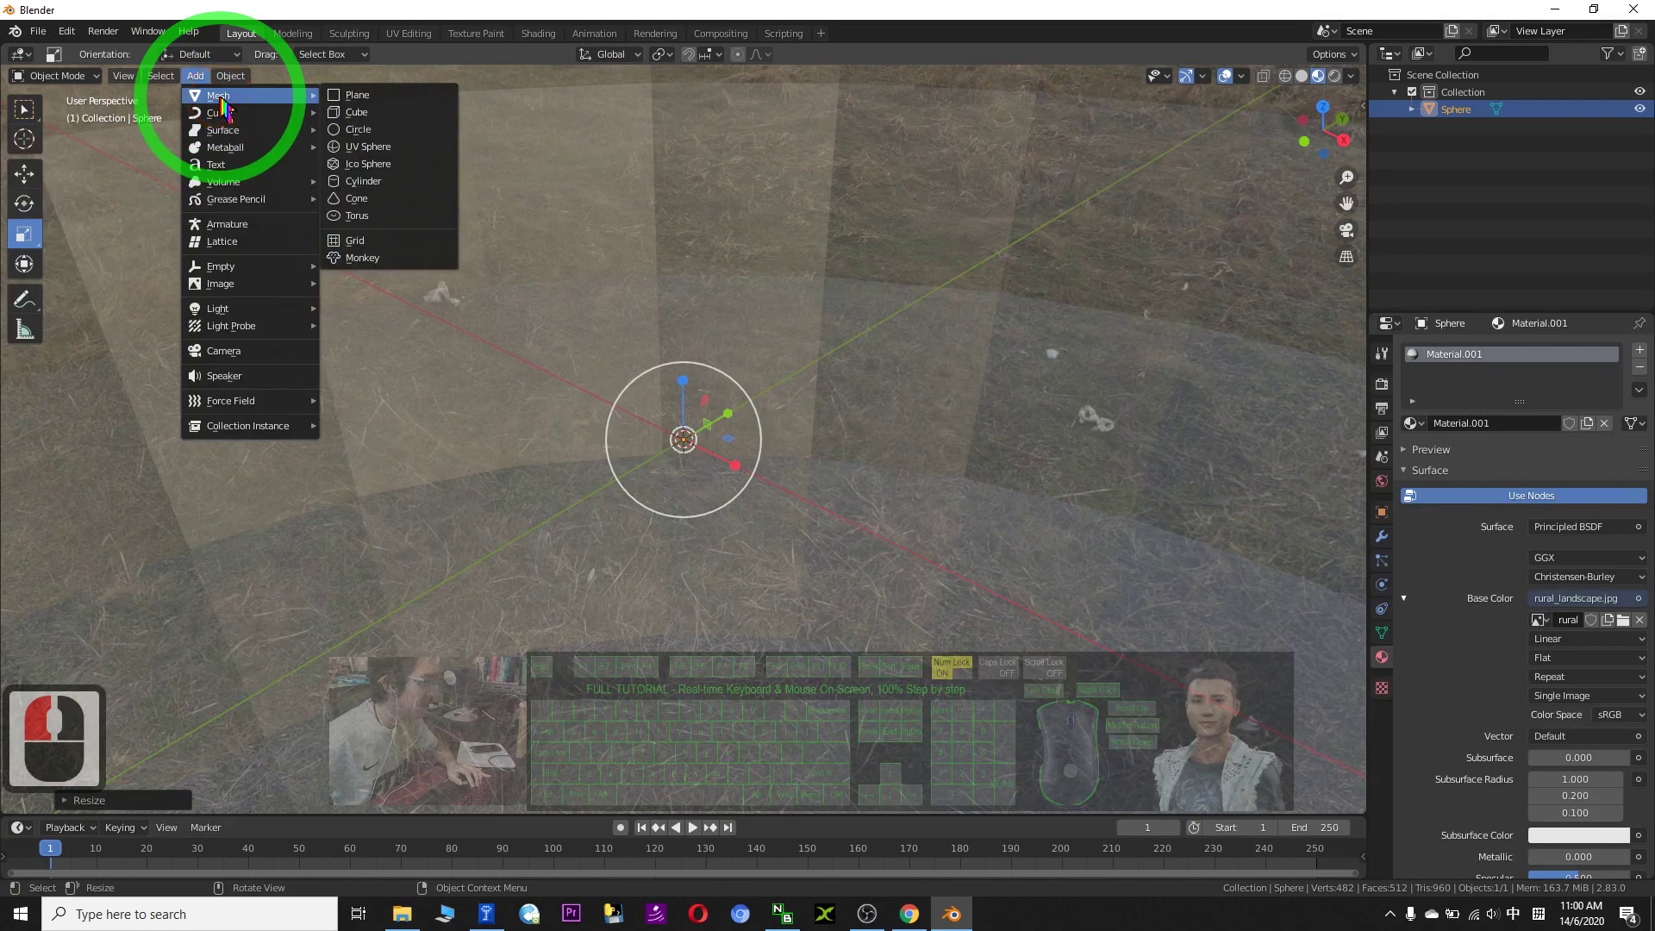
click(357, 95)
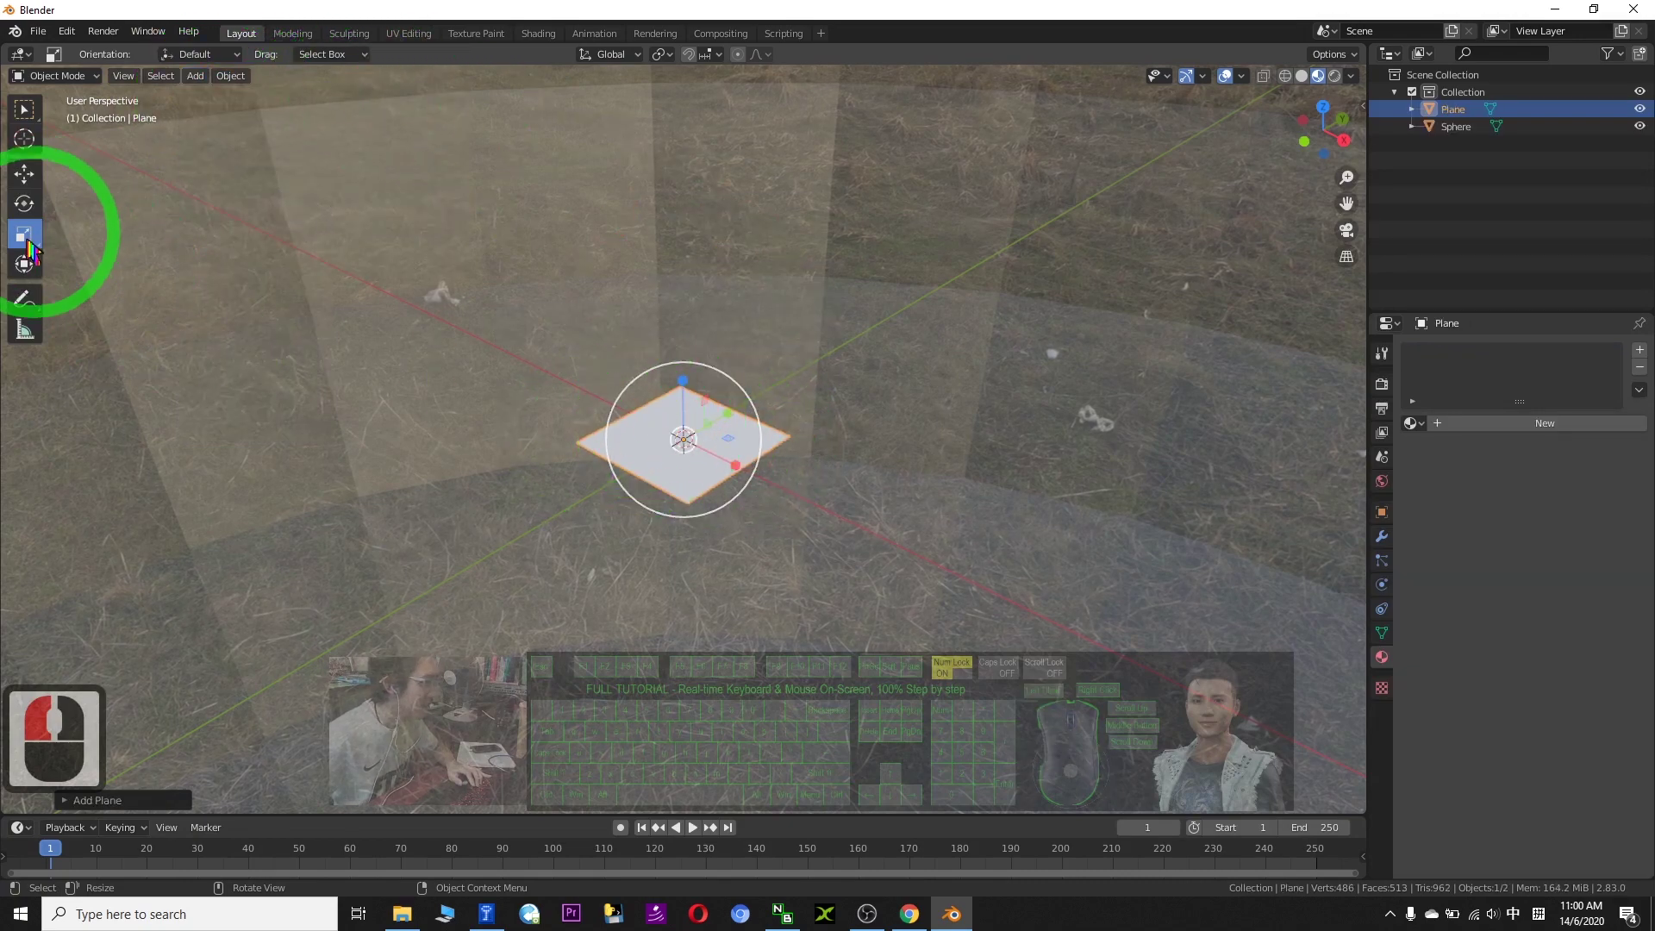
click(696, 442)
drag(700, 449, 902, 448)
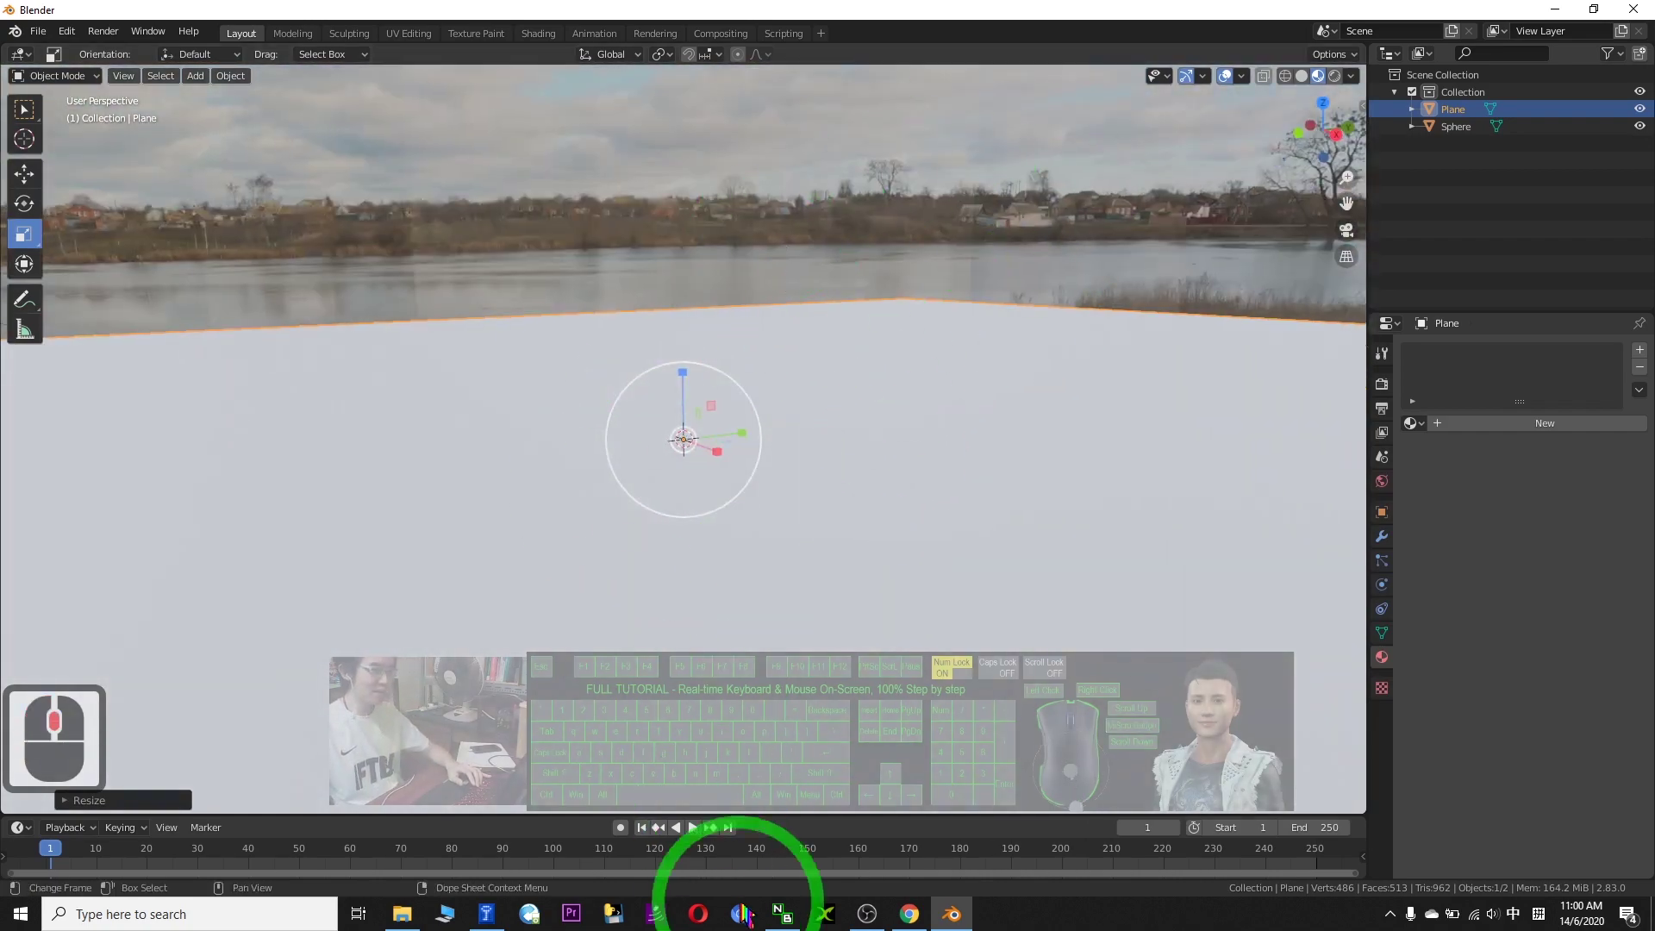
Step: Go from the HDRI Haven home page to the full HDRIs listing and browse the grid
click(919, 923)
scroll(701, 517, up, 17)
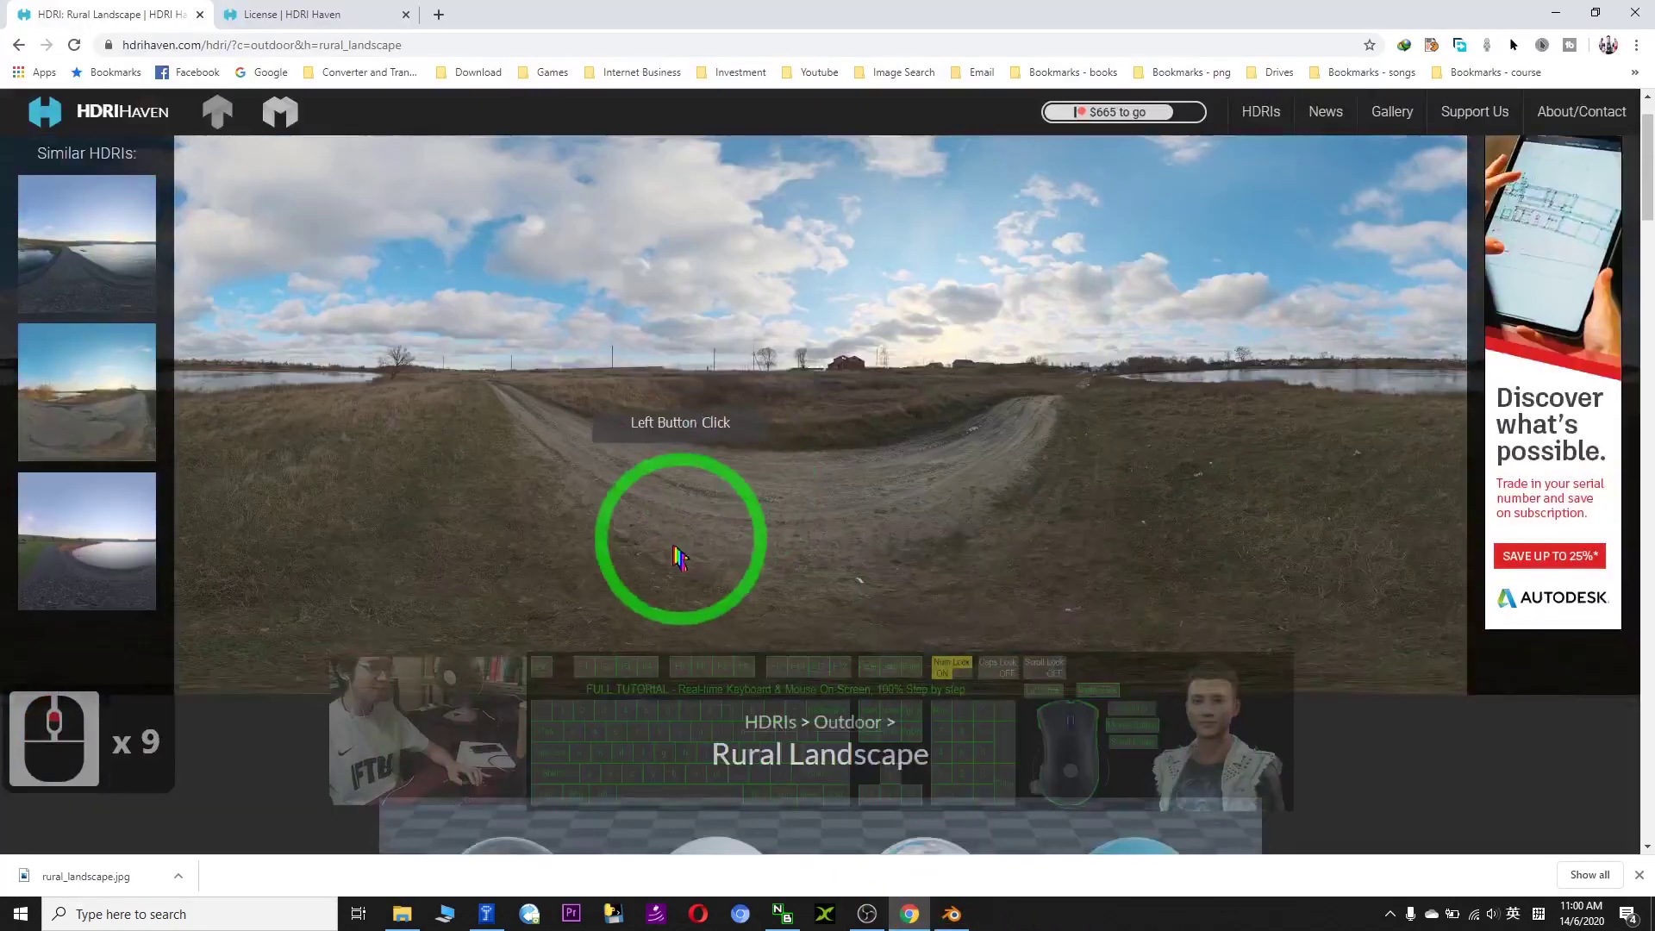
click(112, 113)
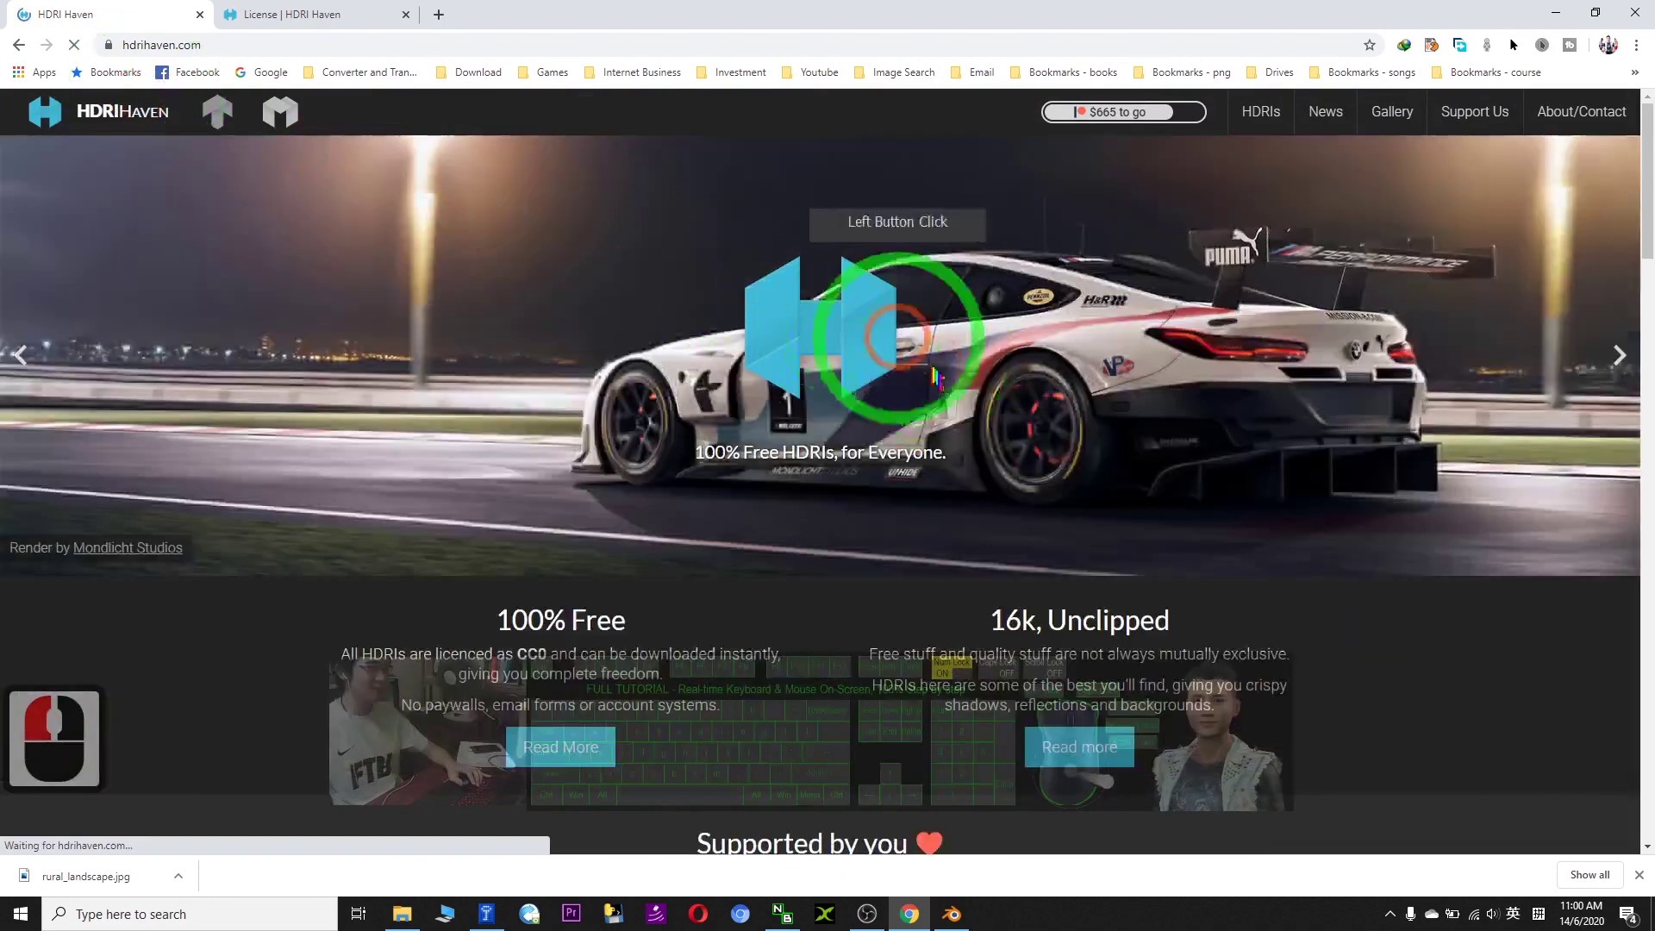
click(1265, 121)
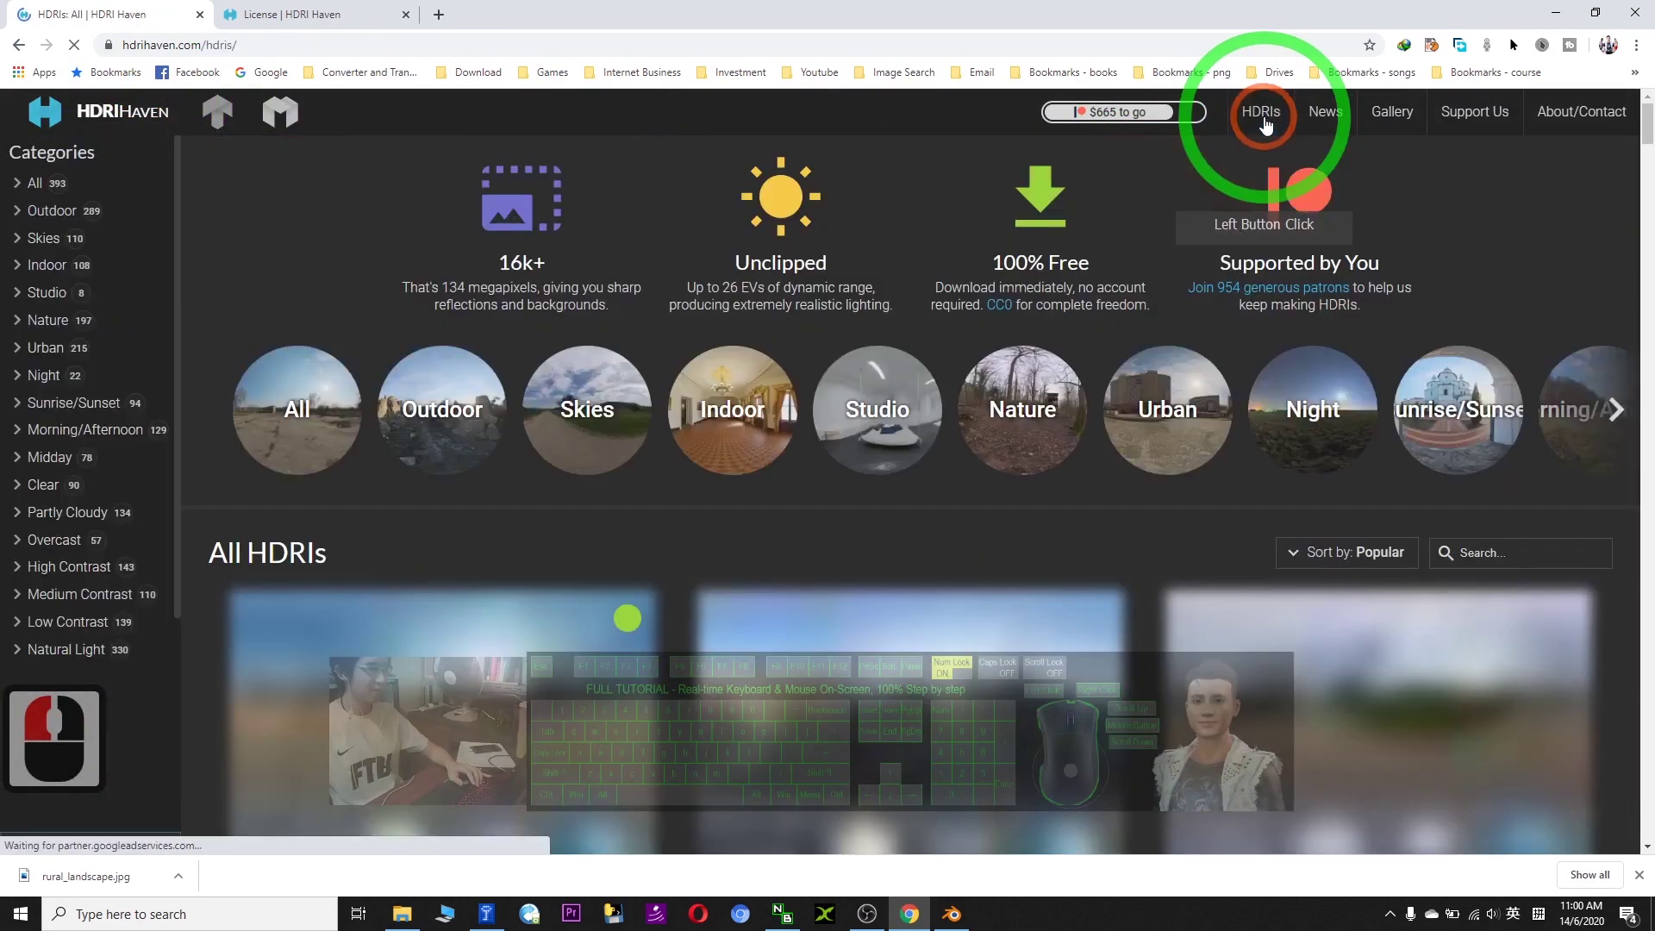
scroll(200, 258, down, 4)
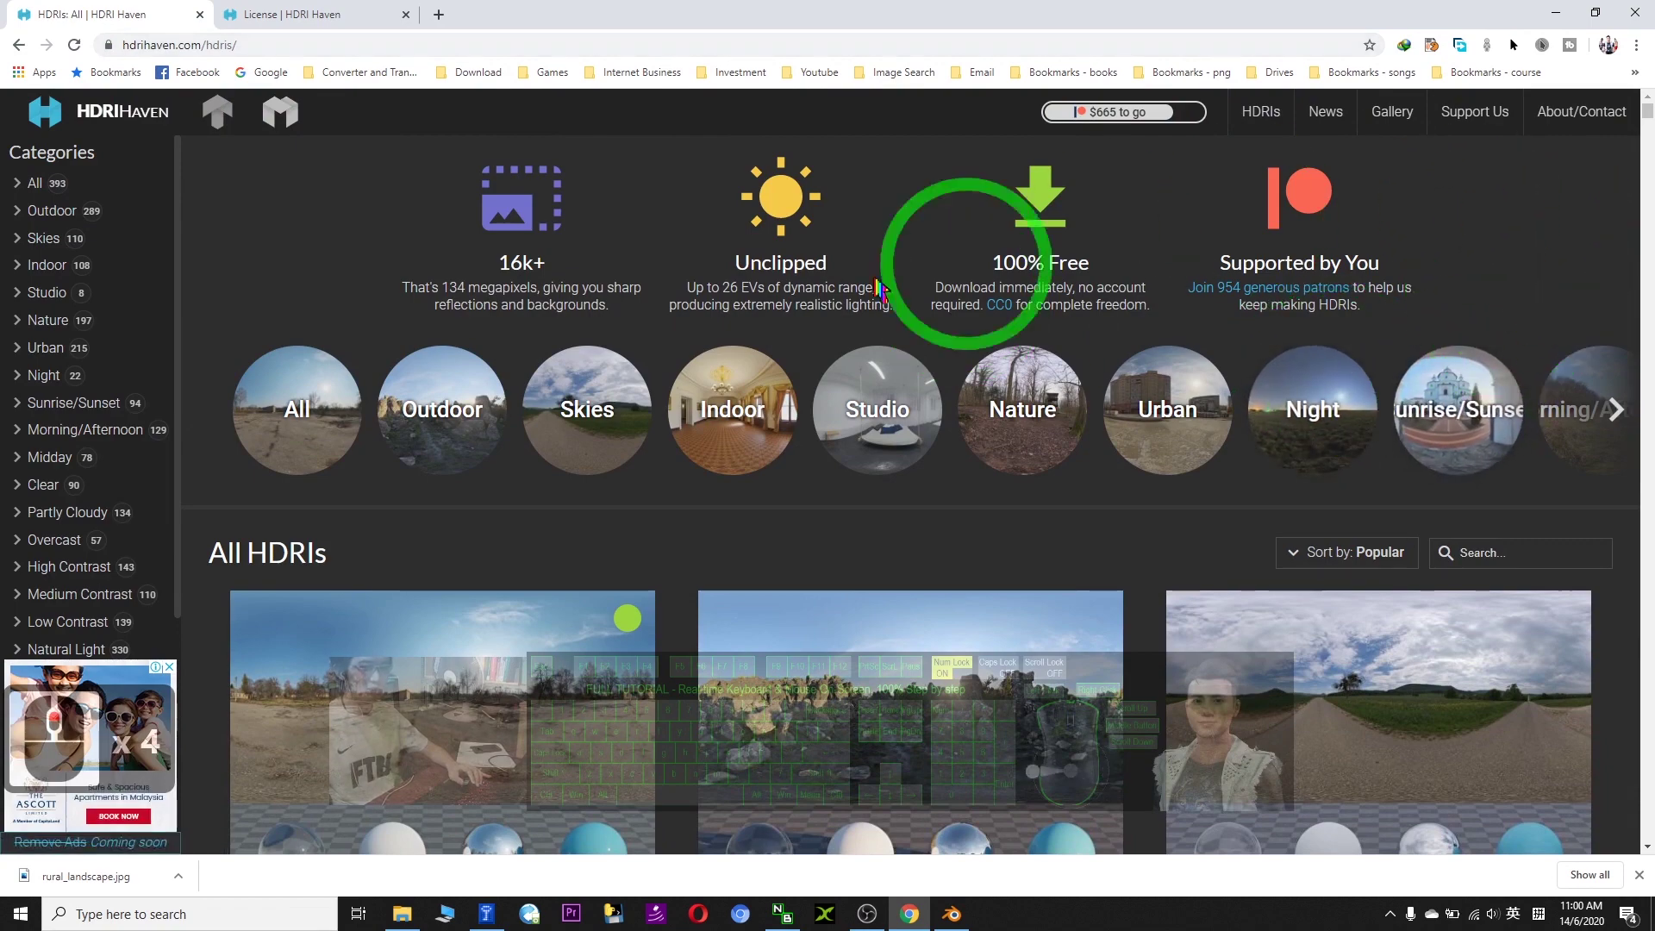
scroll(813, 399, down, 4)
scroll(481, 381, up, 1)
Step: Open the Abandoned Tank Farm 01 page, review its download options, then return to Blender
click(407, 470)
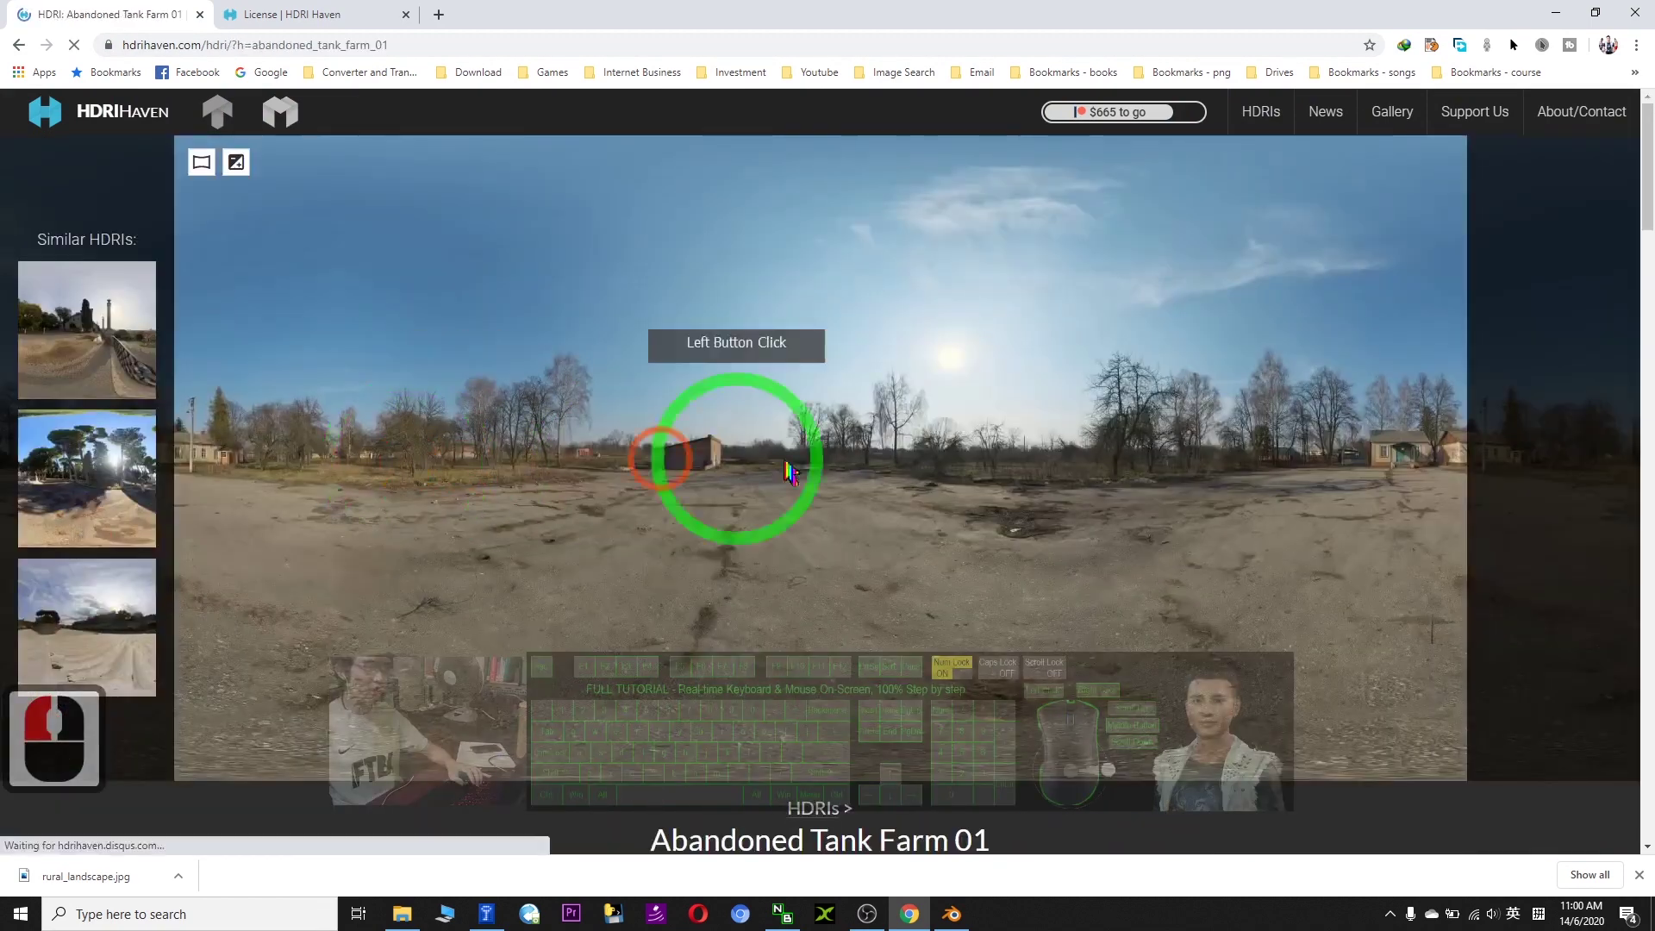
scroll(1009, 554, down, 10)
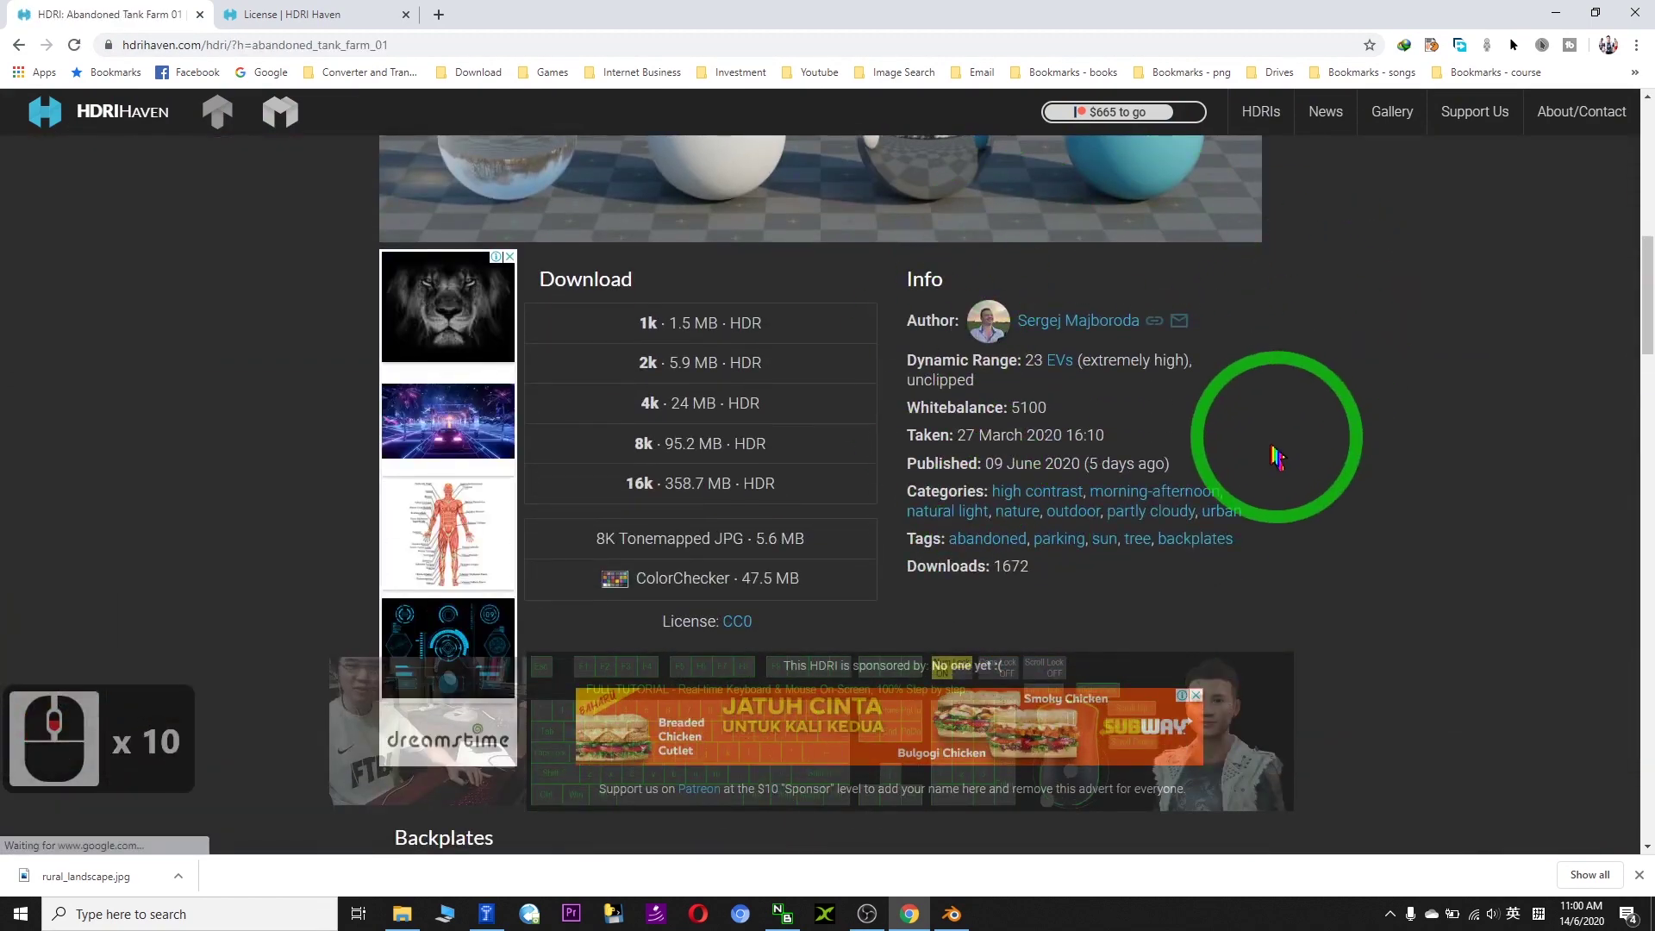
scroll(943, 370, up, 12)
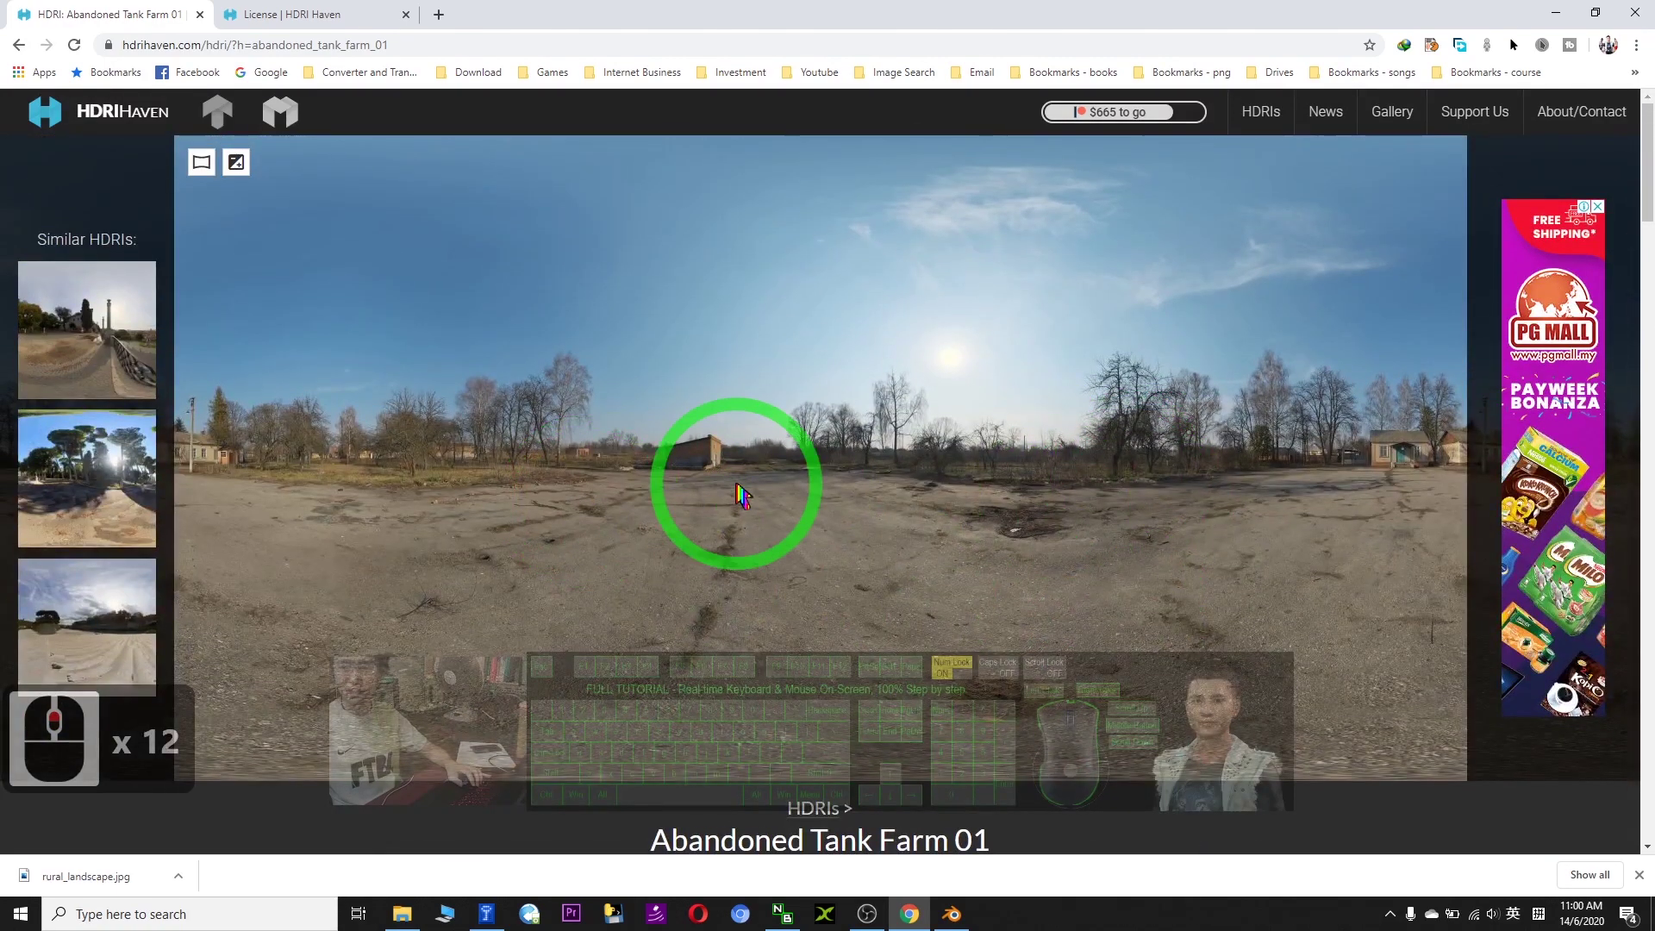
scroll(742, 496, down, 6)
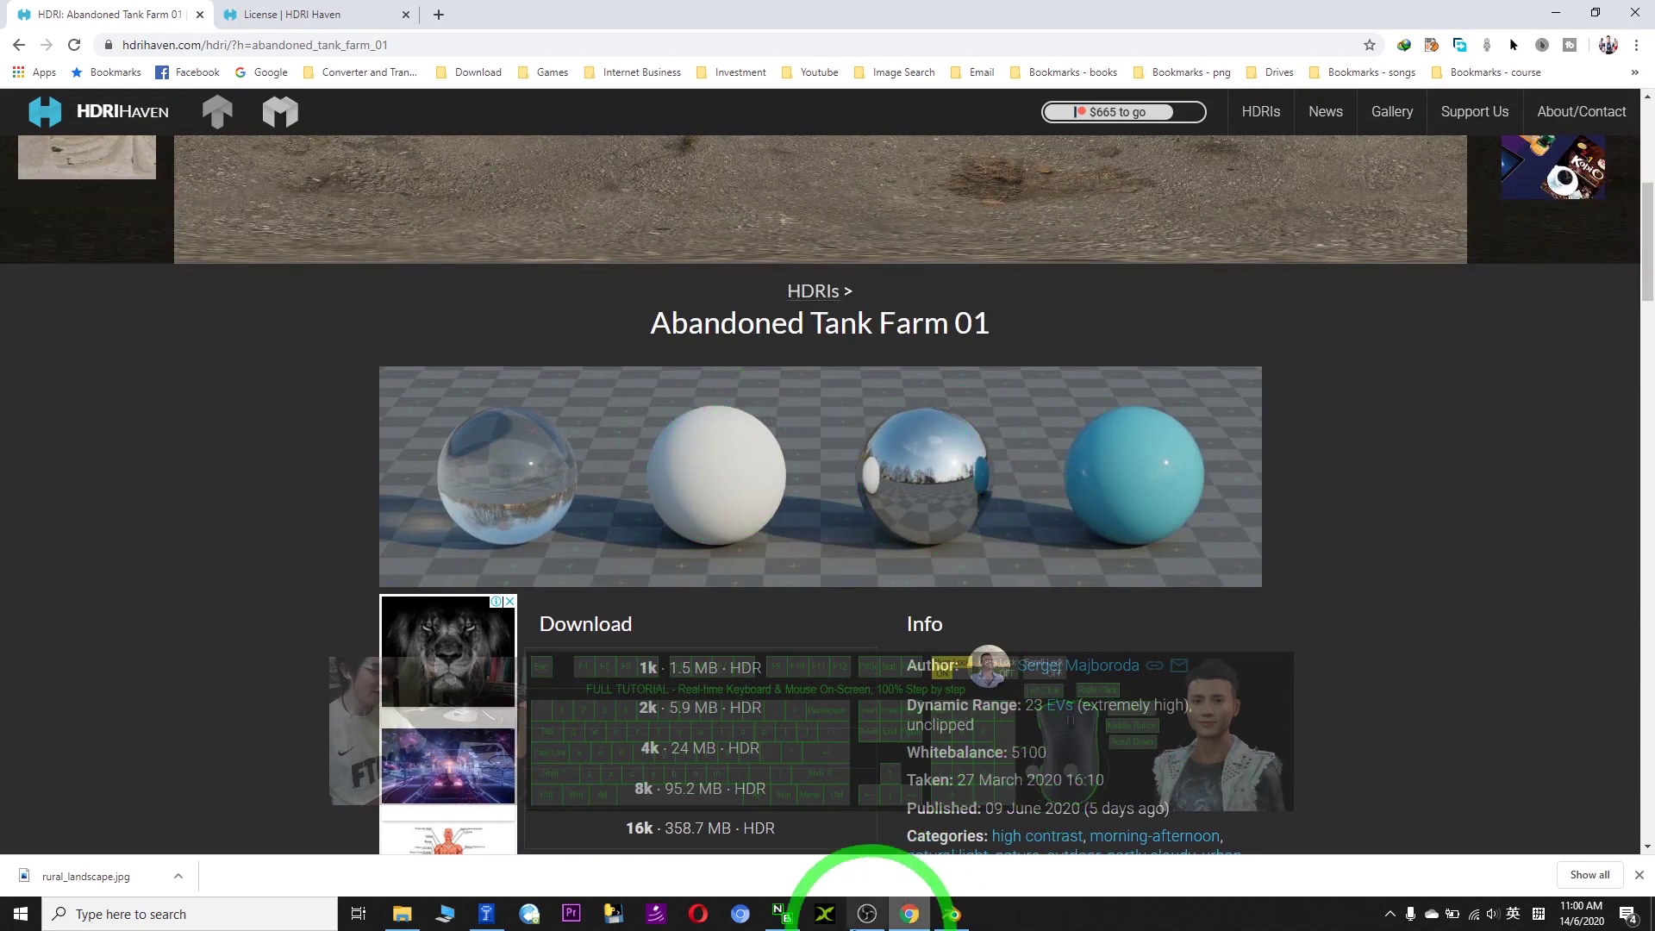
click(950, 914)
Step: Reframe the viewport on the white ground plane inside the landscape sphere
drag(956, 491, 983, 584)
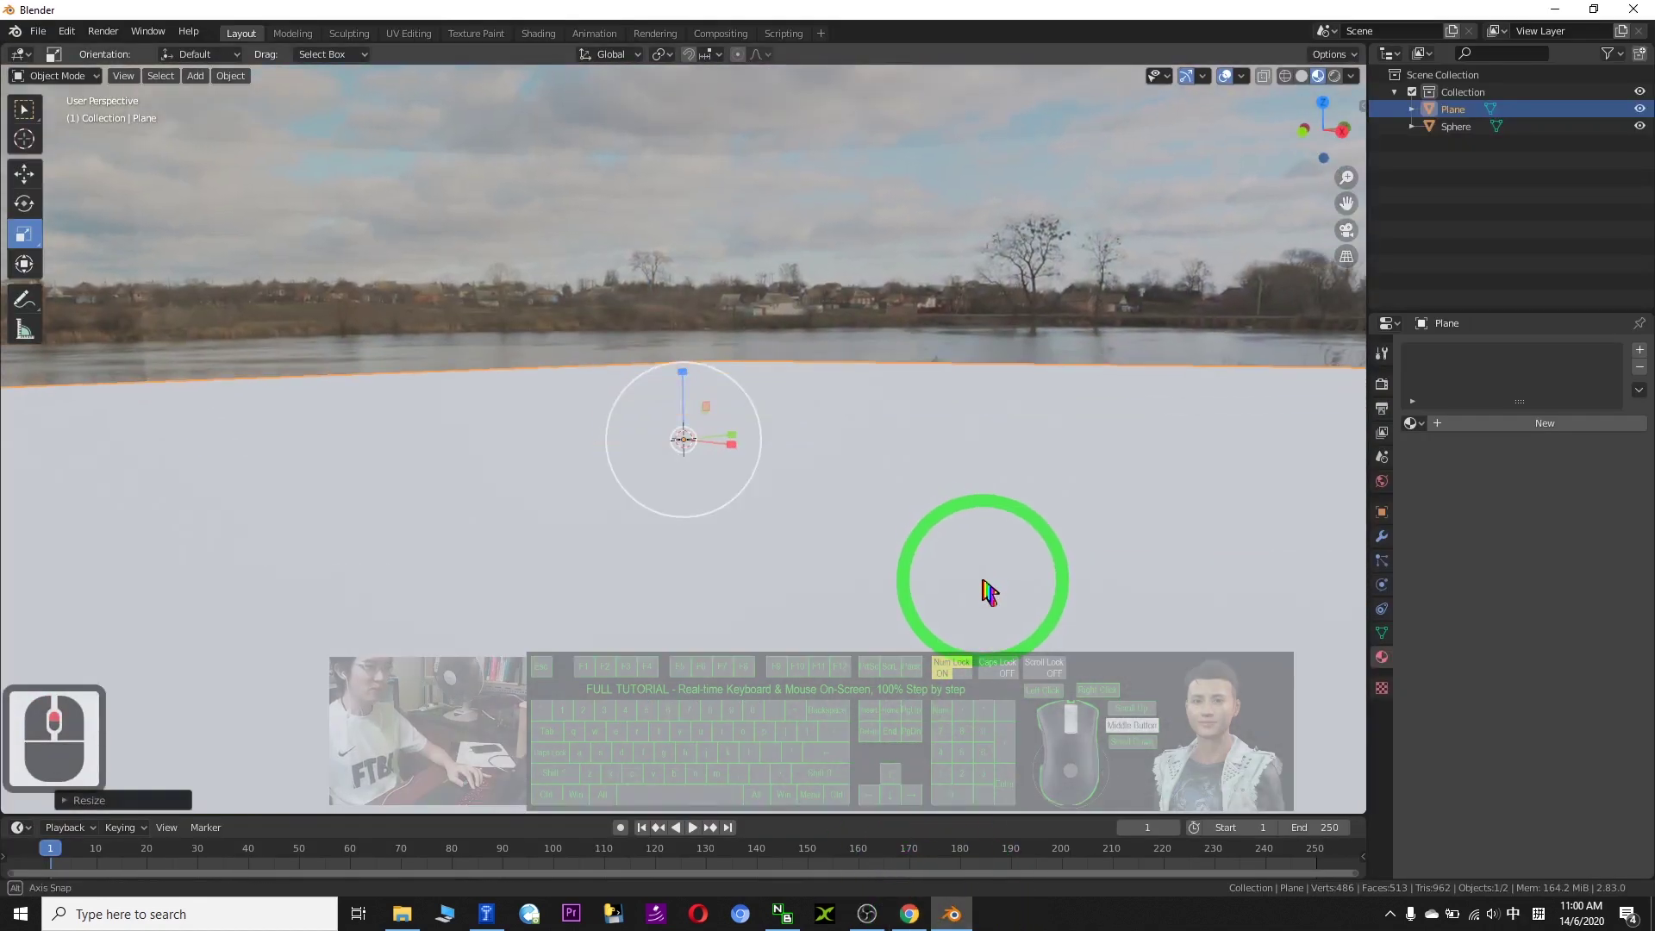